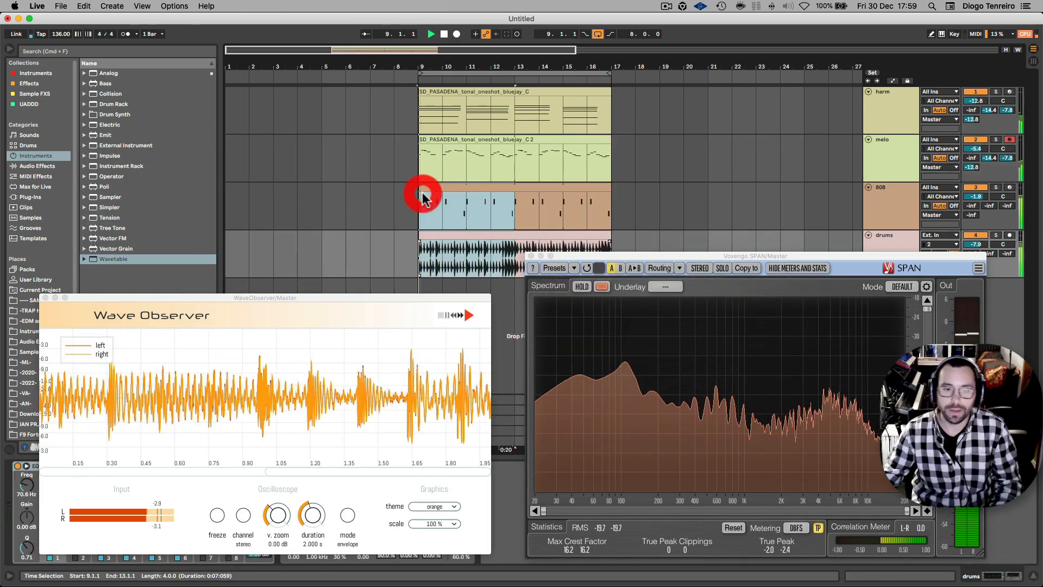
Stop playback and close the SPAN and Wave Observer analyzer windows
{"action": "key", "text": "space"}
{"action": "left_click", "coordinate": [531, 256]}
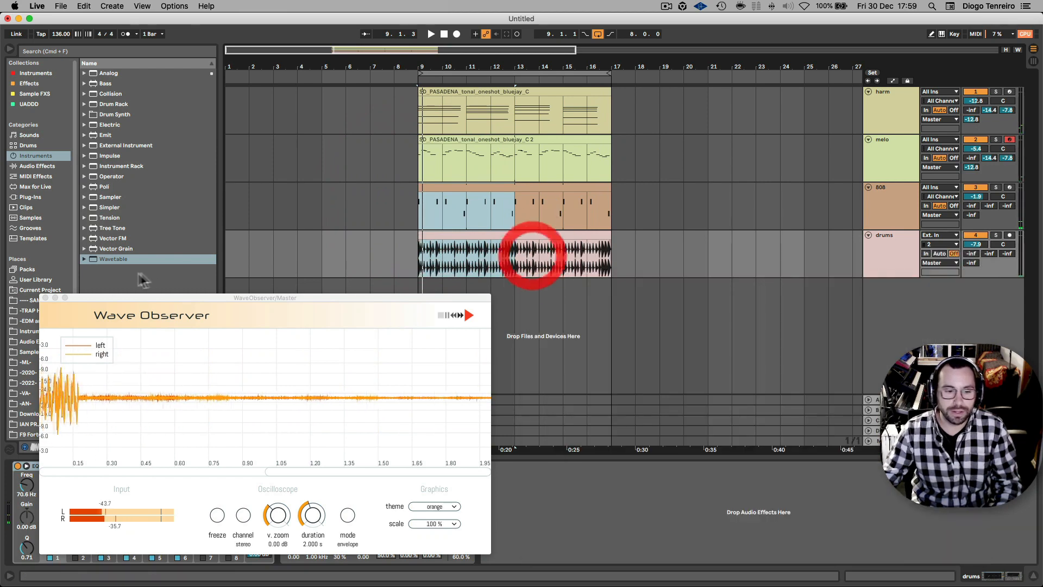
{"action": "left_click", "coordinate": [45, 298]}
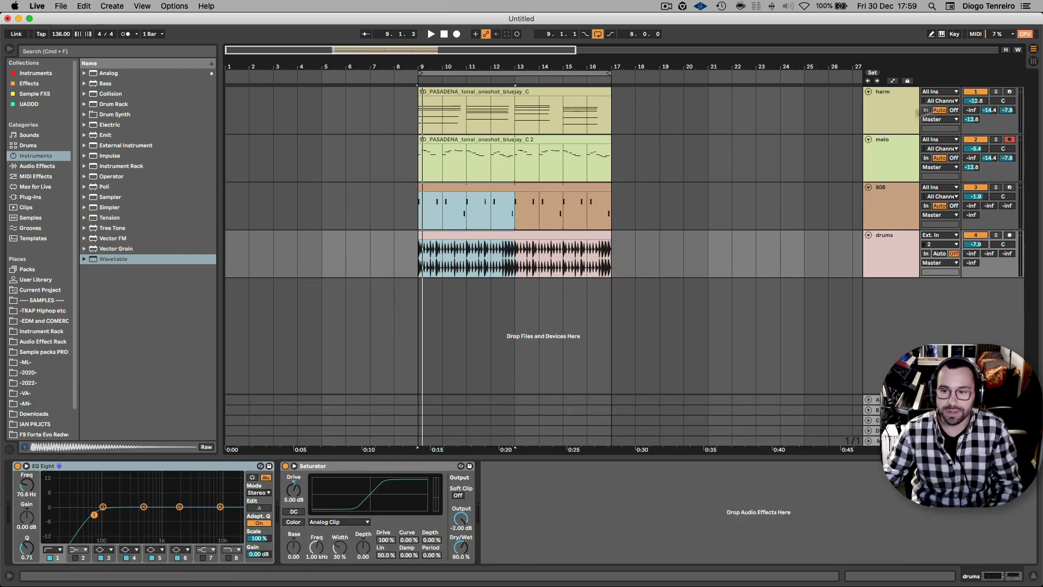
Solo the harm track and play its opening bars on their own
{"action": "left_click", "coordinate": [997, 93]}
{"action": "left_click", "coordinate": [885, 104]}
{"action": "key", "text": "space"}
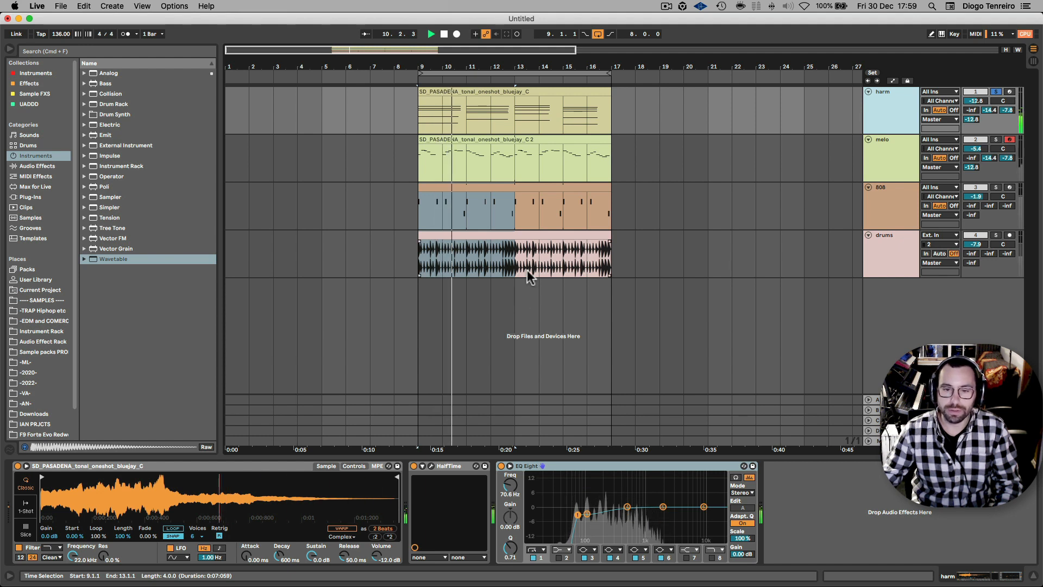
{"action": "key", "text": "space"}
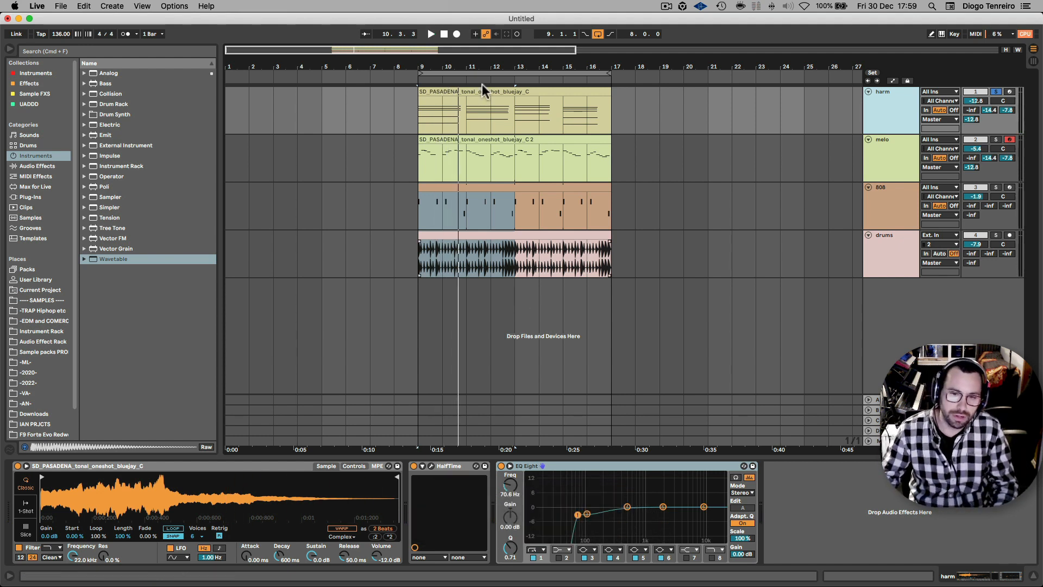
Select the harm clip, open its HalfTime plug-in window and move it clear of the clips
{"action": "left_click", "coordinate": [452, 91]}
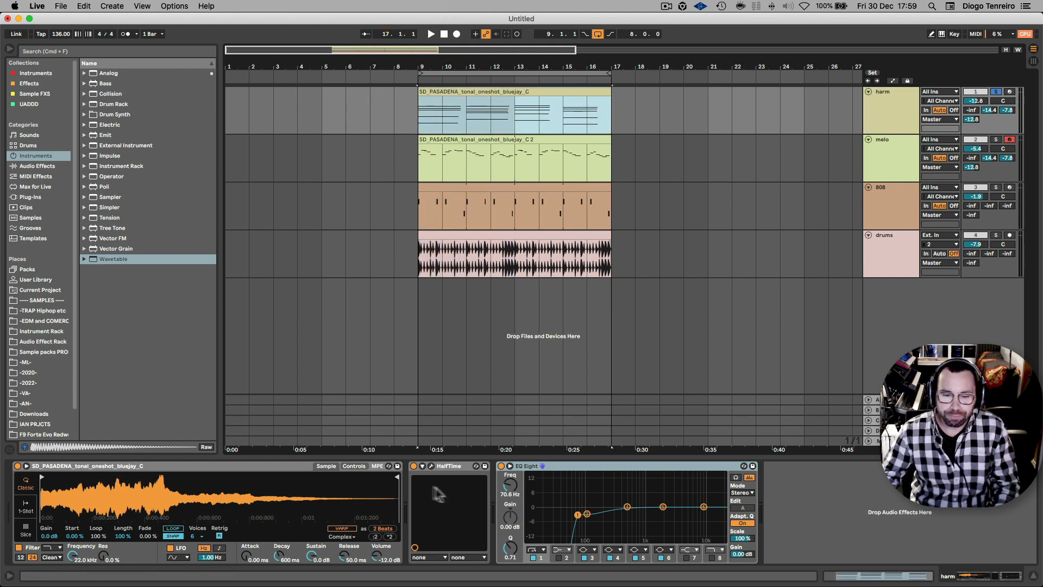
{"action": "left_click", "coordinate": [430, 466]}
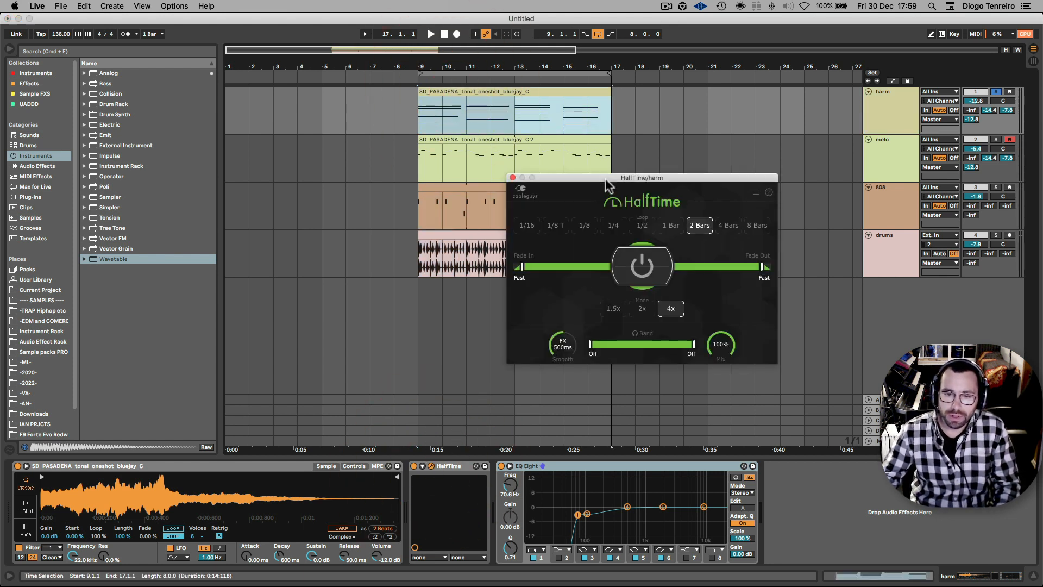
{"action": "left_click_drag", "start_coordinate": [606, 181], "coordinate": [658, 292]}
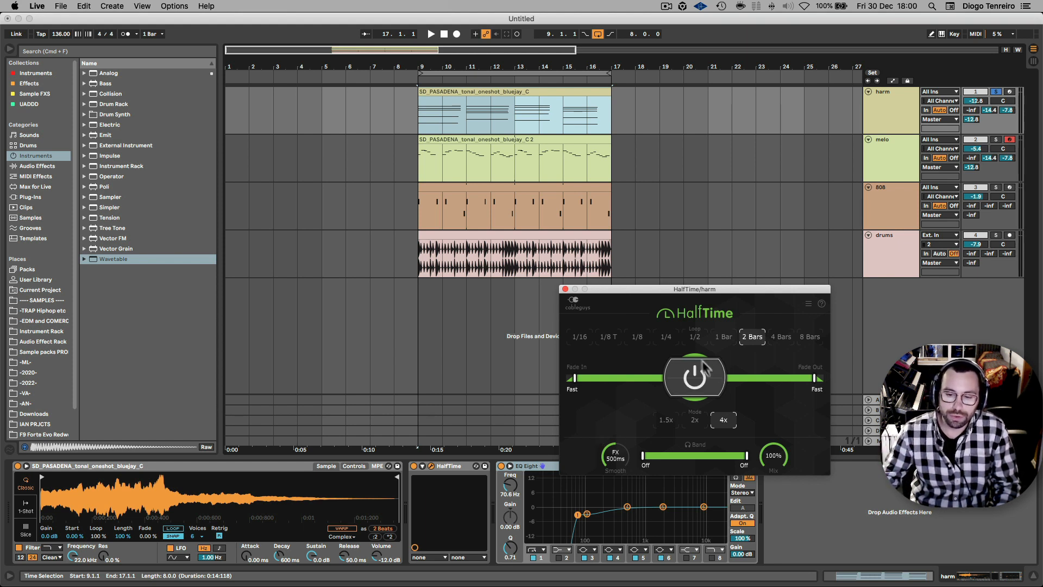
Compare the soloed harm clip by playing it with HalfTime bypassed and again with HalfTime enabled
{"action": "left_click", "coordinate": [414, 466]}
{"action": "left_click", "coordinate": [456, 95]}
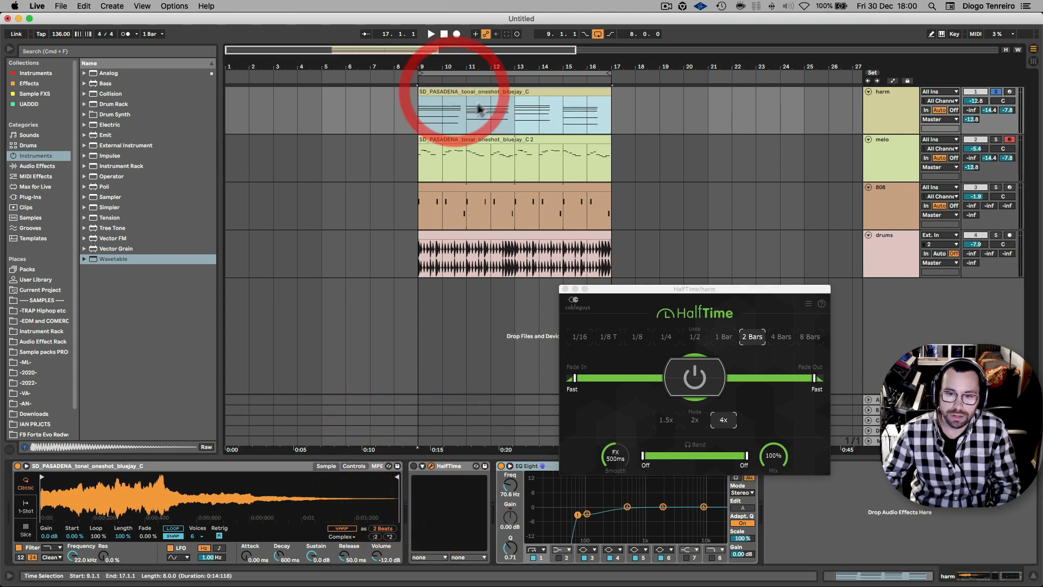
{"action": "key", "text": "space"}
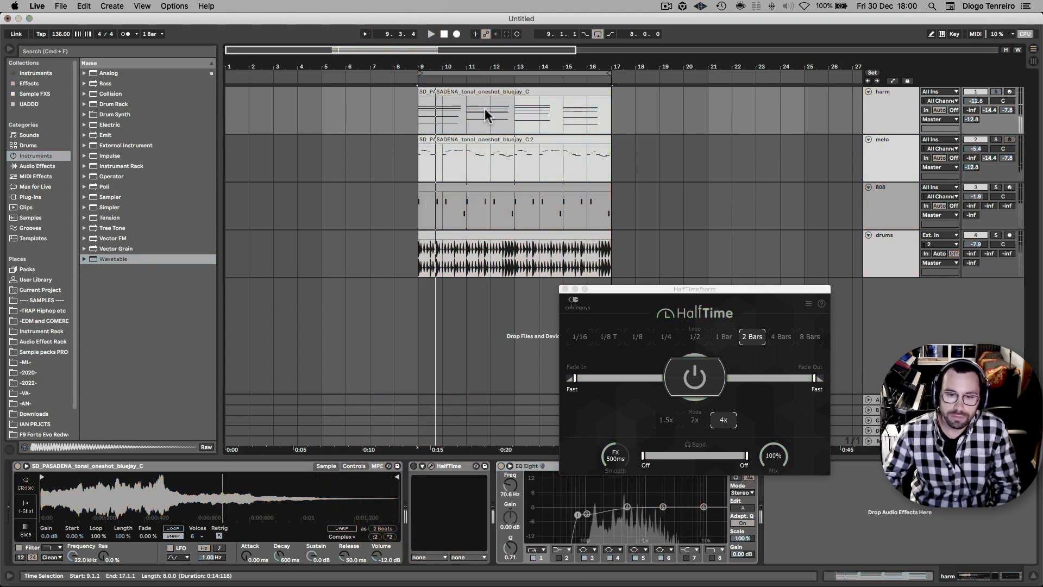
{"action": "key", "text": "space"}
{"action": "left_click", "coordinate": [414, 467]}
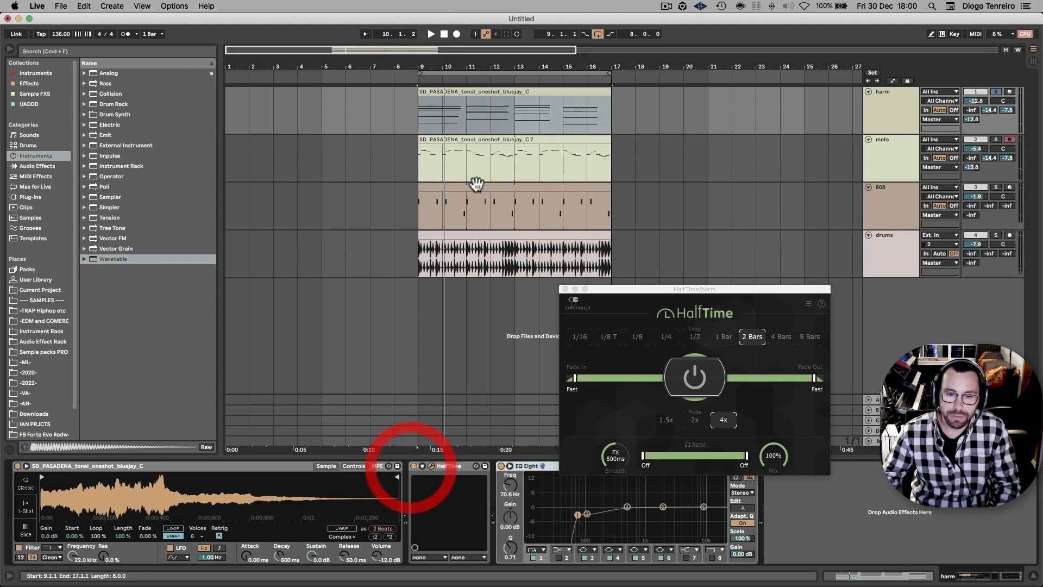
{"action": "key", "text": "space"}
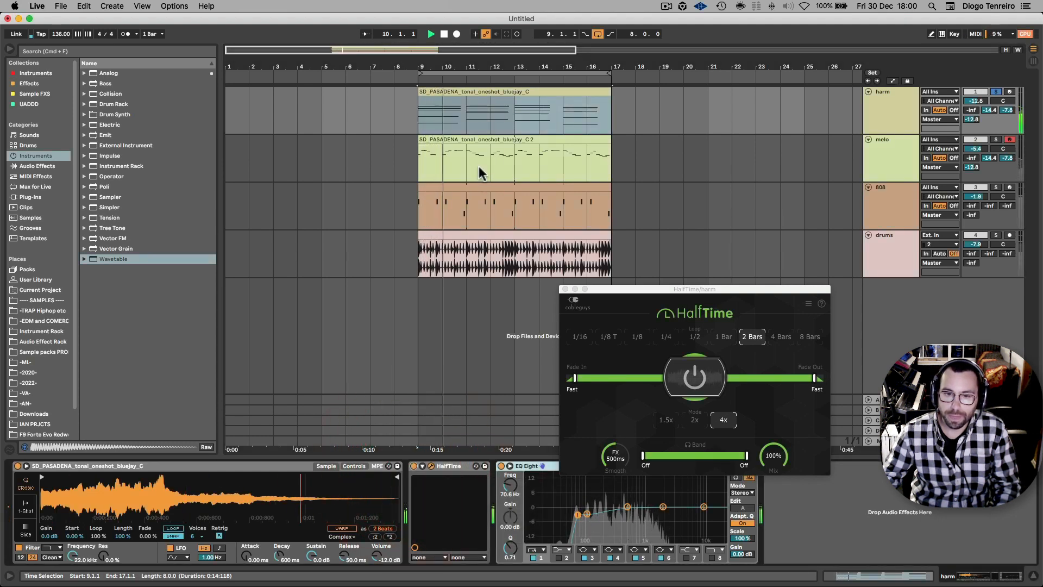
{"action": "key", "text": "space"}
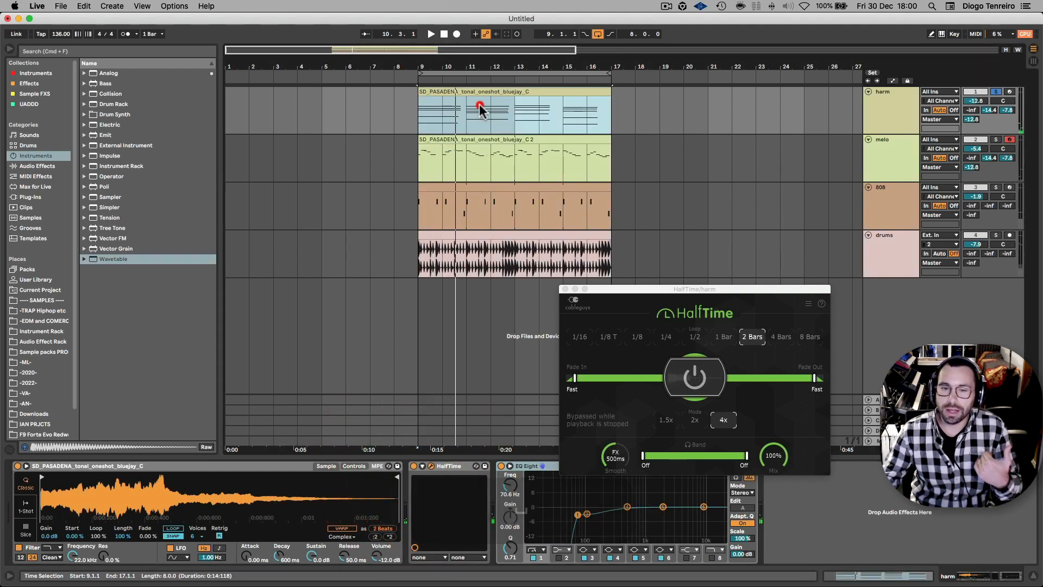
Audition the harm clip from bar 9 with HalfTime in 2x mode, and return the mode to 4x
{"action": "left_click", "coordinate": [487, 111]}
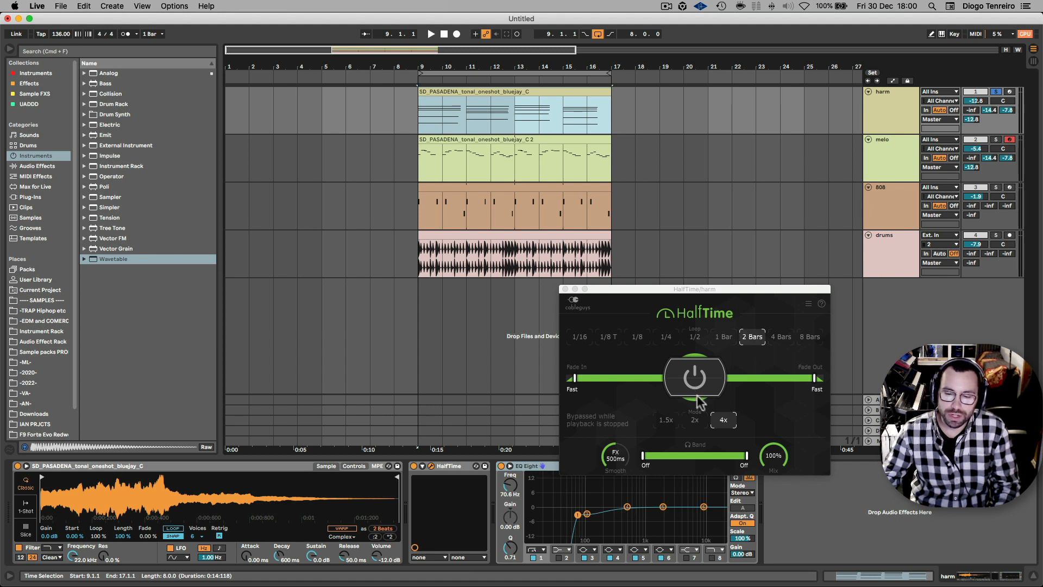
{"action": "left_click", "coordinate": [692, 418]}
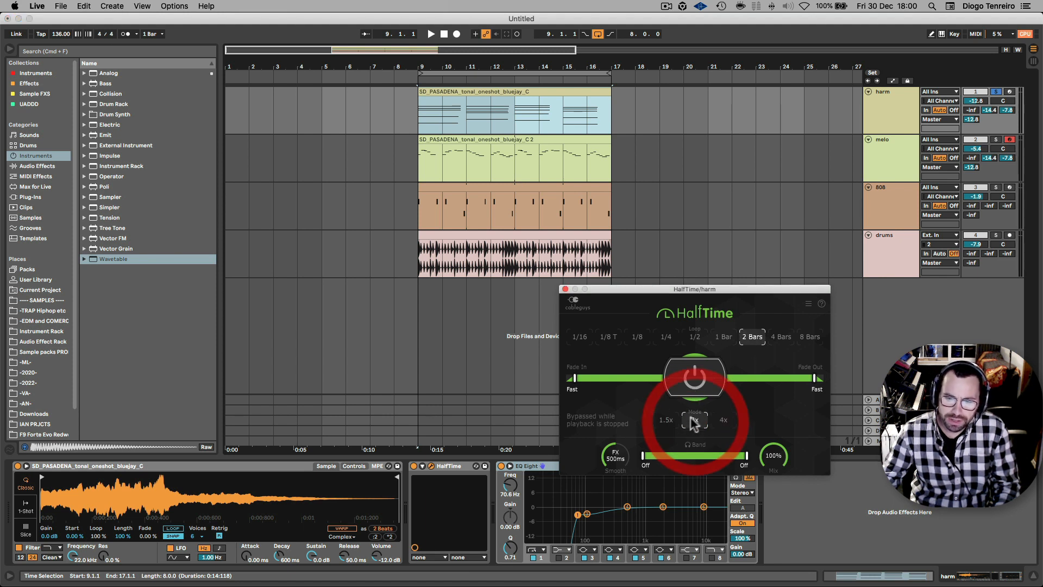
{"action": "key", "text": "space"}
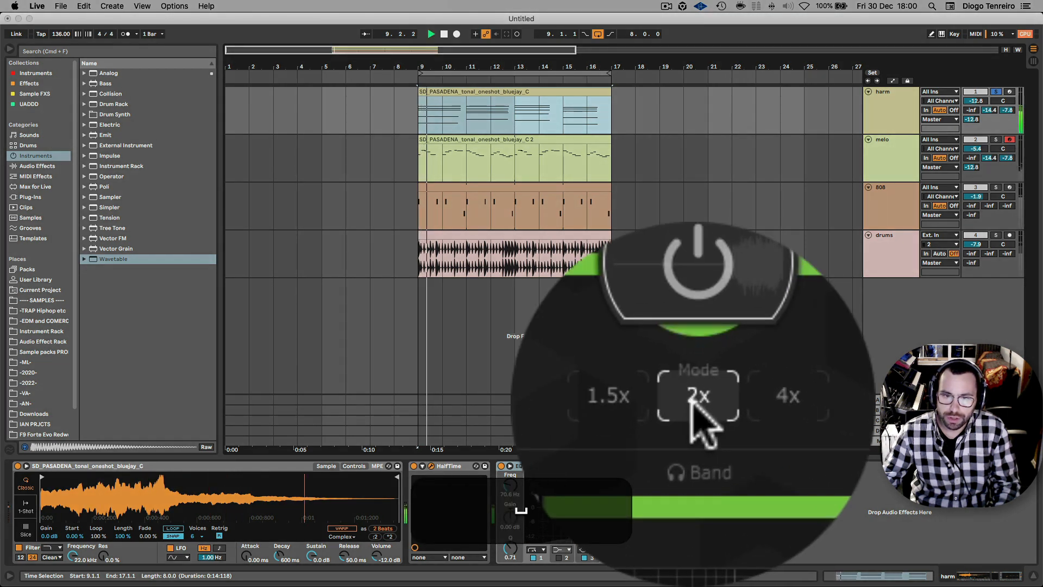
{"action": "left_click", "coordinate": [414, 466]}
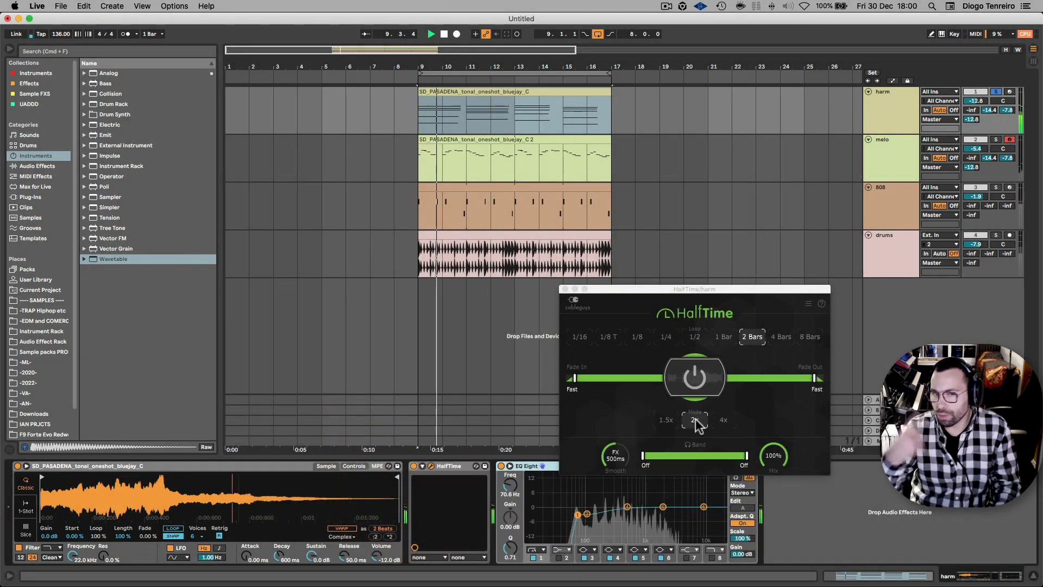
{"action": "left_click", "coordinate": [723, 420]}
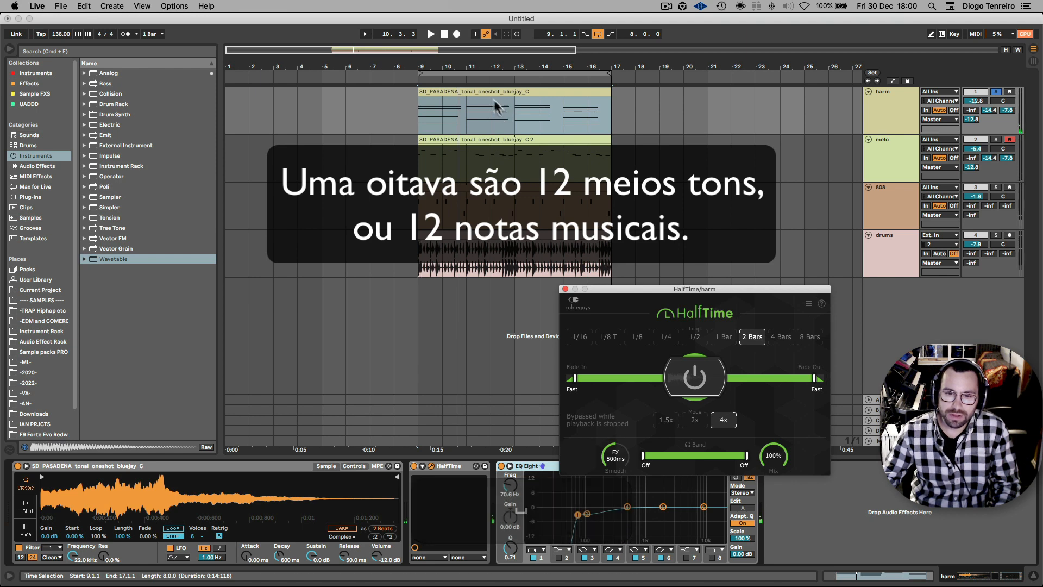
Open Virtual MIDI Piano Keyboard, place and size its window over the arrangement, and arm the harm track for playing
{"action": "left_click", "coordinate": [482, 90]}
{"action": "mouse_move", "coordinate": [625, 577]}
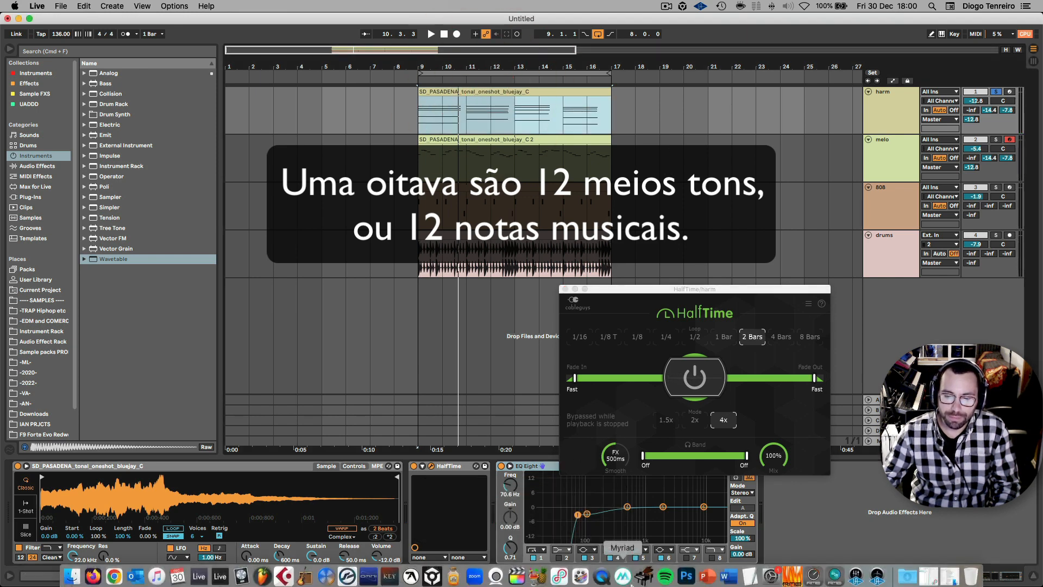
{"action": "left_click", "coordinate": [646, 575]}
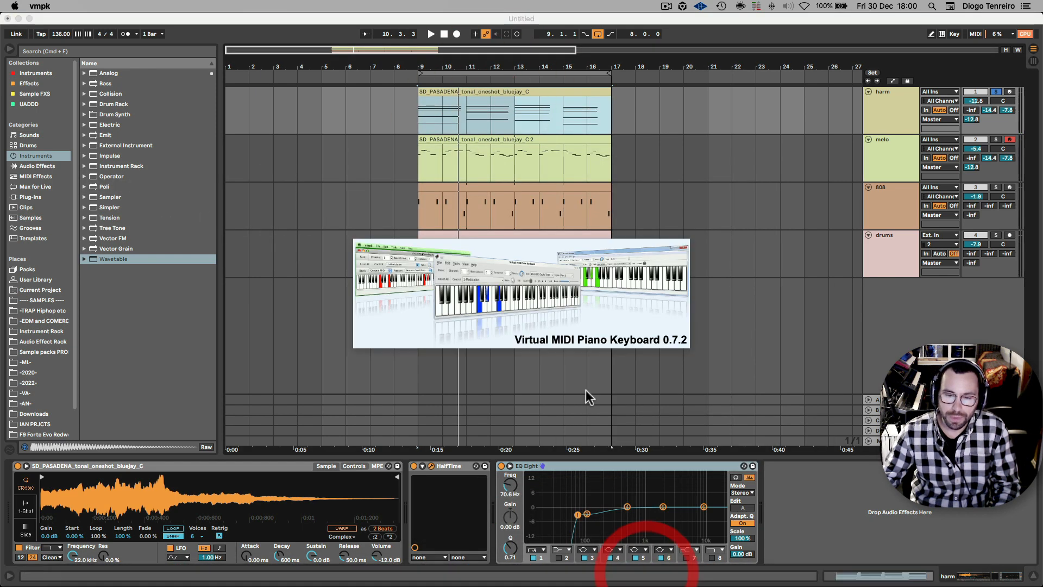
{"action": "left_click_drag", "start_coordinate": [811, 346], "coordinate": [465, 240]}
{"action": "left_click_drag", "start_coordinate": [642, 304], "coordinate": [792, 390]}
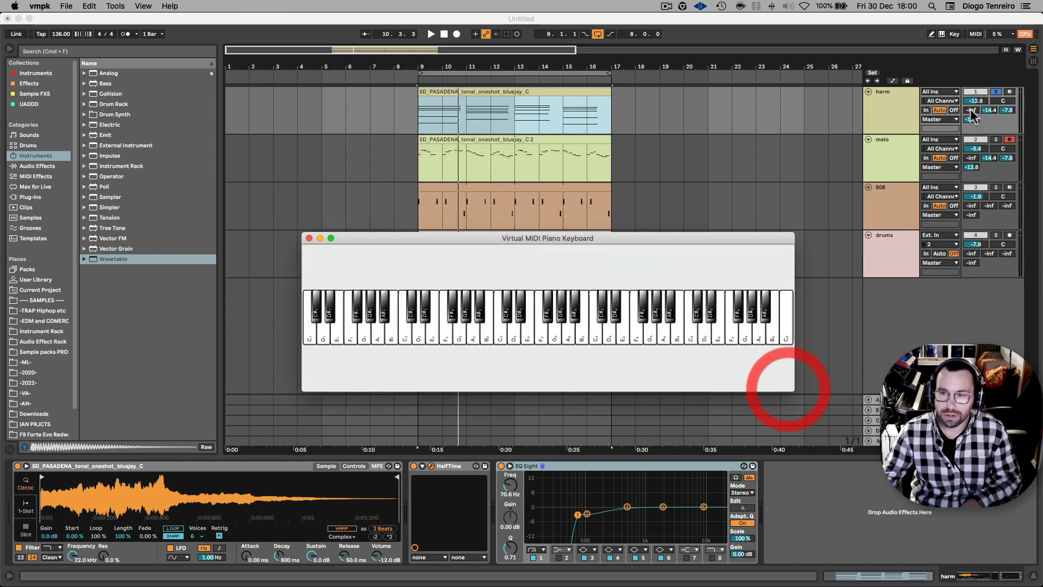
{"action": "left_click", "coordinate": [1006, 108]}
{"action": "left_click", "coordinate": [1009, 91]}
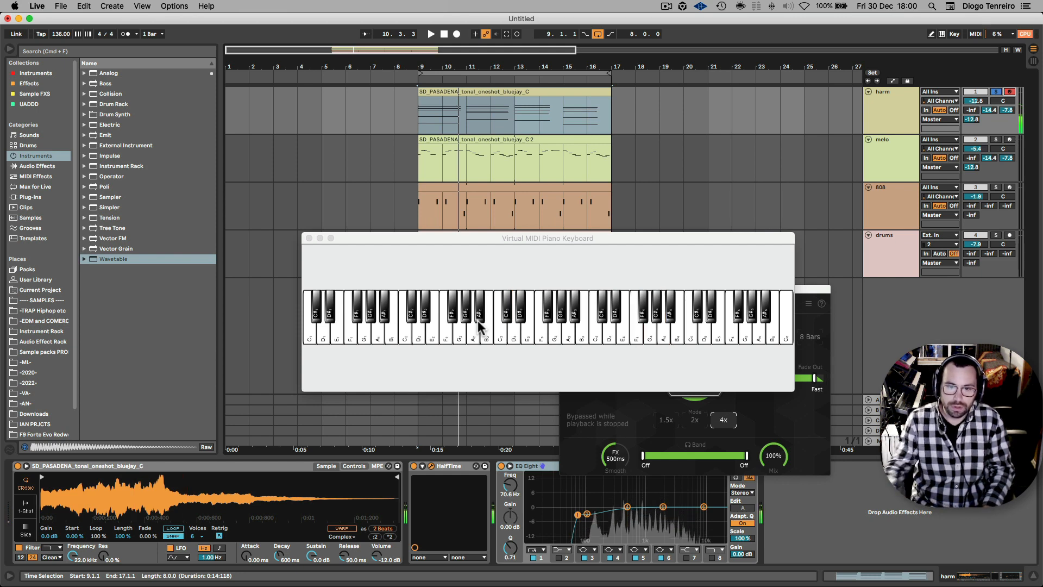
Open the harm clip's notes, move the floating windows off the editor and examine the chords' lowest notes against the keyboard
{"action": "double_click", "coordinate": [456, 91]}
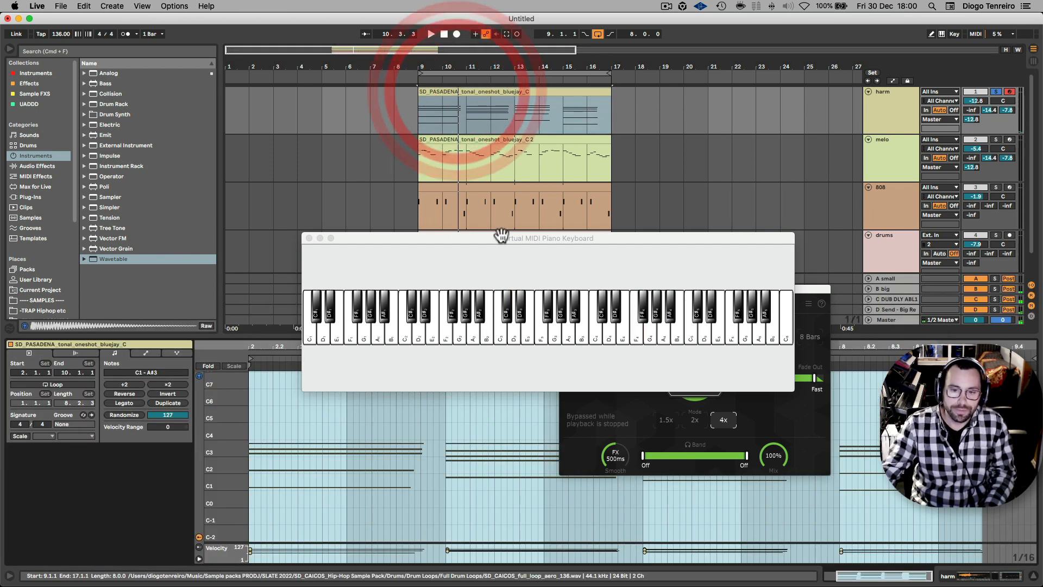
{"action": "left_click_drag", "start_coordinate": [497, 238], "coordinate": [485, 158]}
{"action": "left_click", "coordinate": [262, 461]}
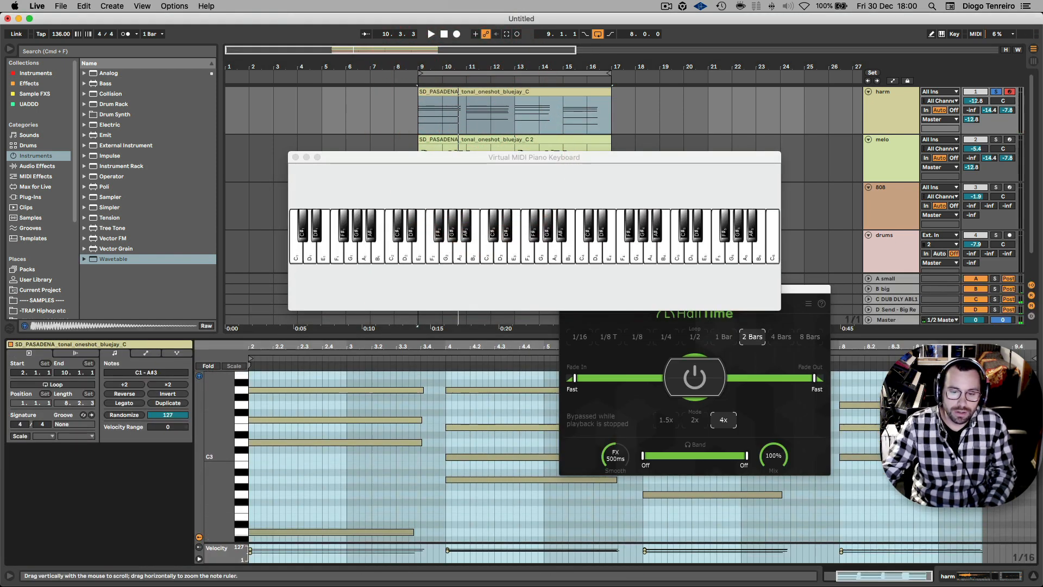
{"action": "left_click_drag", "start_coordinate": [769, 299], "coordinate": [927, 168]}
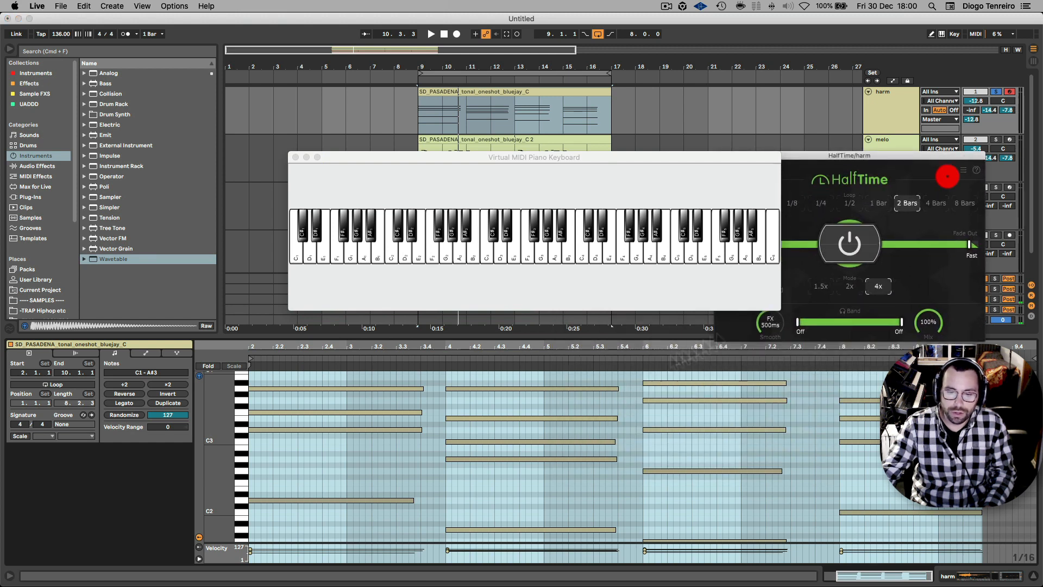
{"action": "scroll", "coordinate": [319, 481], "scroll_direction": "down", "scroll_amount": 3}
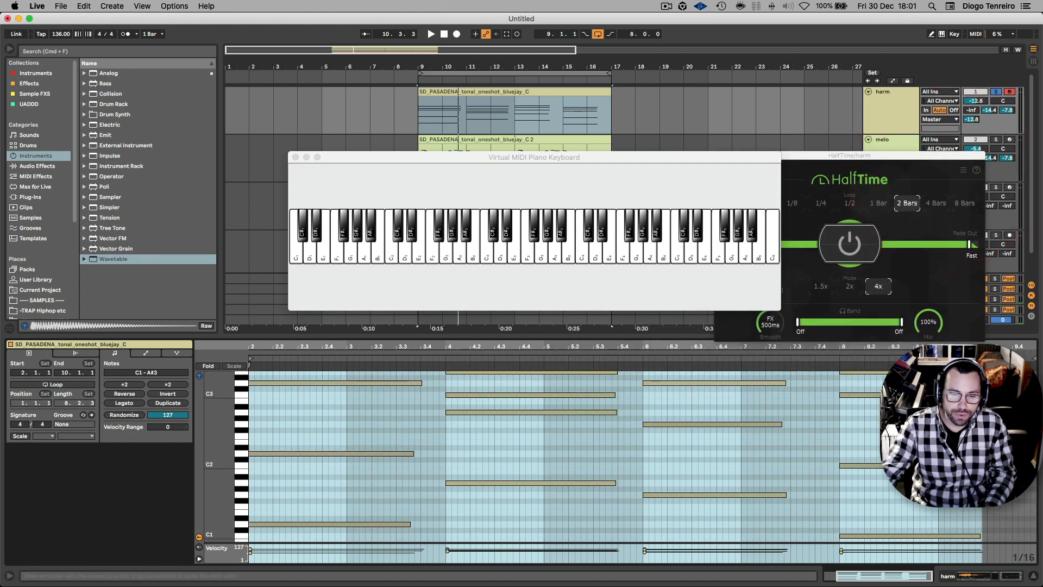
{"action": "left_click_drag", "start_coordinate": [220, 483], "coordinate": [258, 476]}
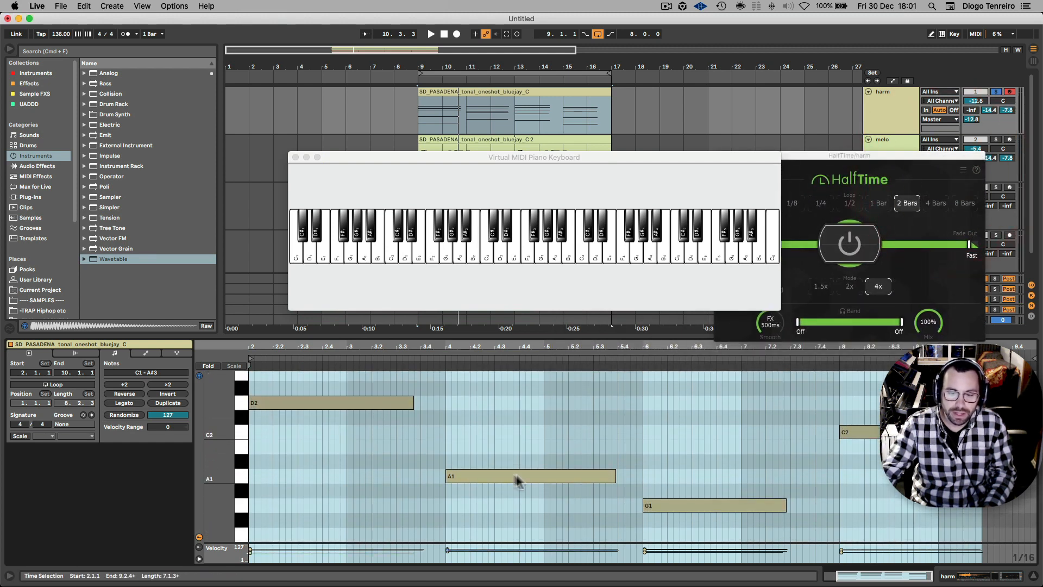
{"action": "left_click_drag", "start_coordinate": [241, 444], "coordinate": [213, 467]}
Close the virtual piano keyboard and return to the harm track's device chain
{"action": "left_click_drag", "start_coordinate": [581, 157], "coordinate": [524, 192]}
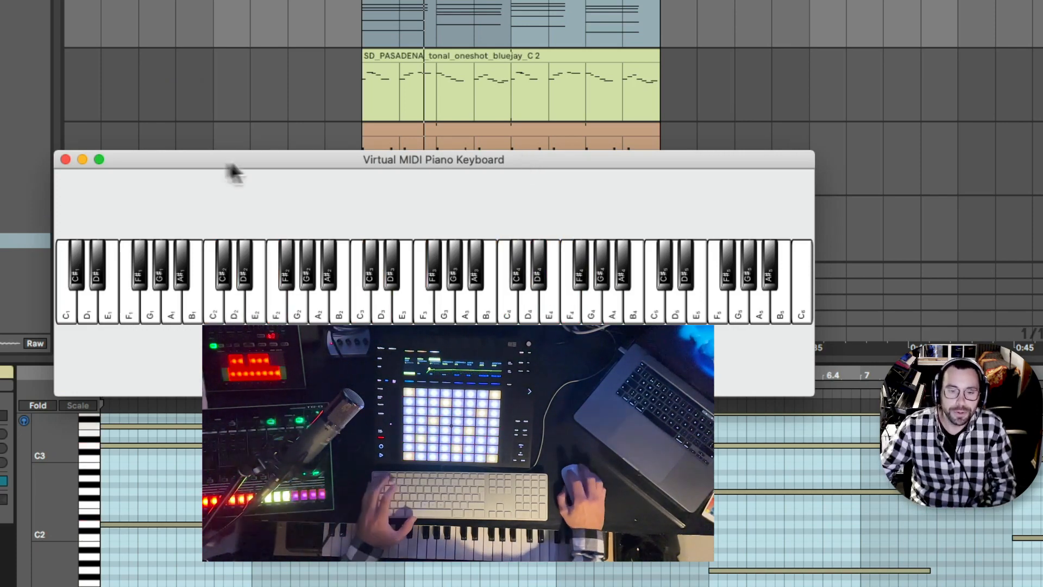
{"action": "left_click_drag", "start_coordinate": [163, 162], "coordinate": [214, 144]}
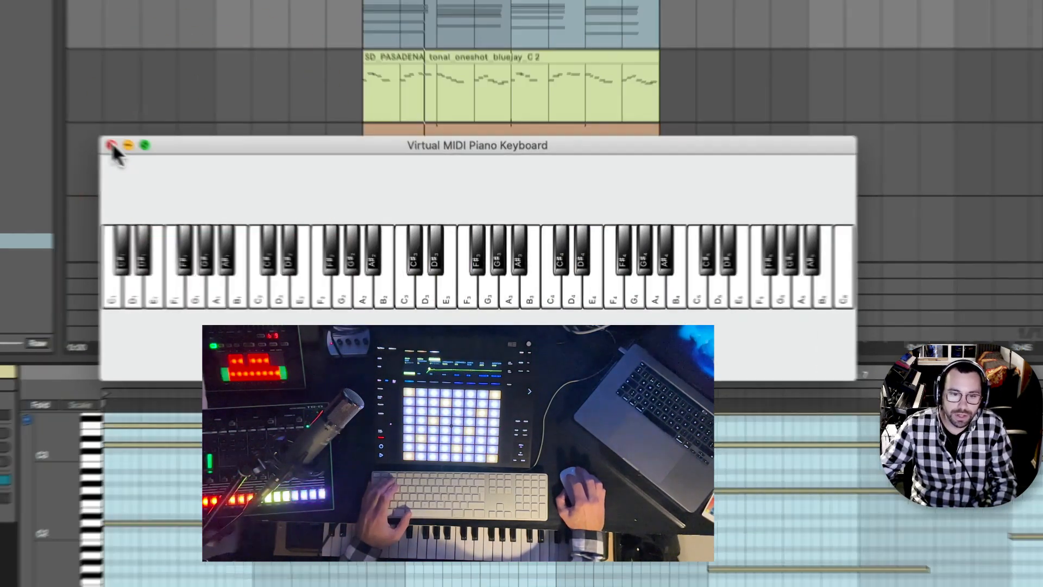
{"action": "left_click", "coordinate": [109, 144]}
{"action": "left_click", "coordinate": [885, 122]}
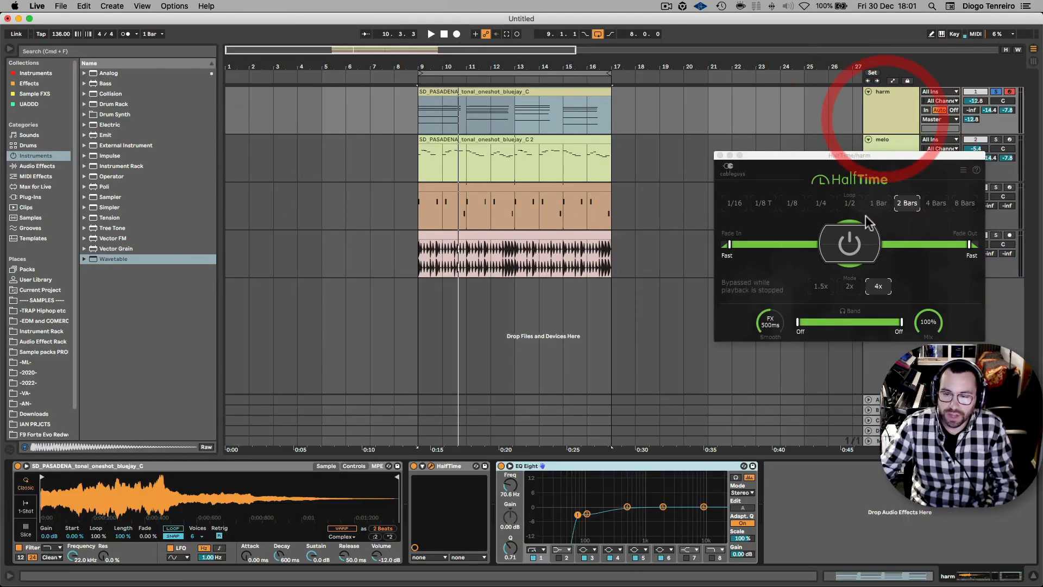
Pick the 2 Bars loop in HalfTime and mark the matching first two bars, 9 to 11, on the harm and drums clips
{"action": "left_click", "coordinate": [907, 204]}
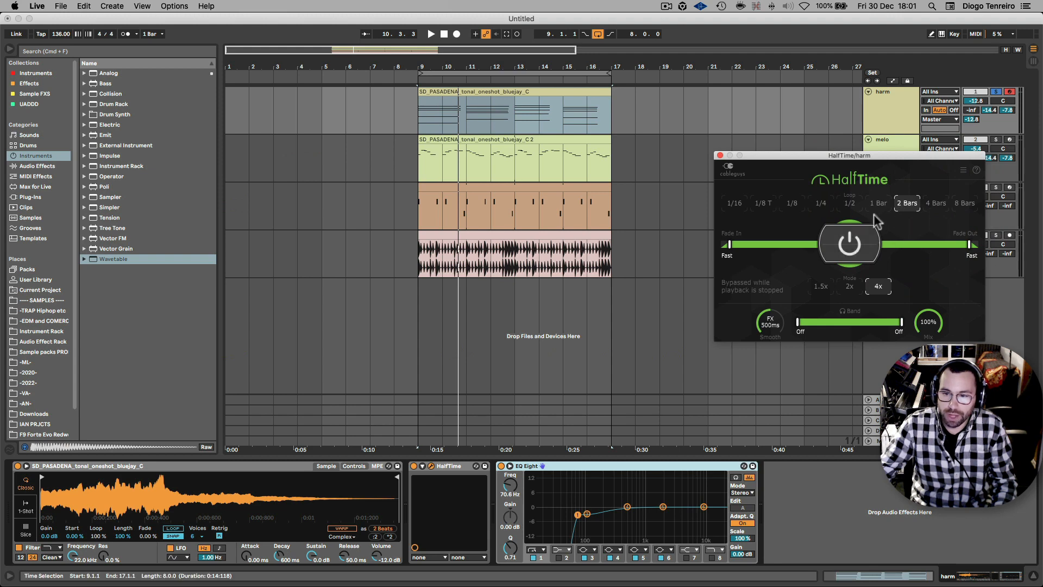
{"action": "left_click_drag", "start_coordinate": [424, 117], "coordinate": [464, 117]}
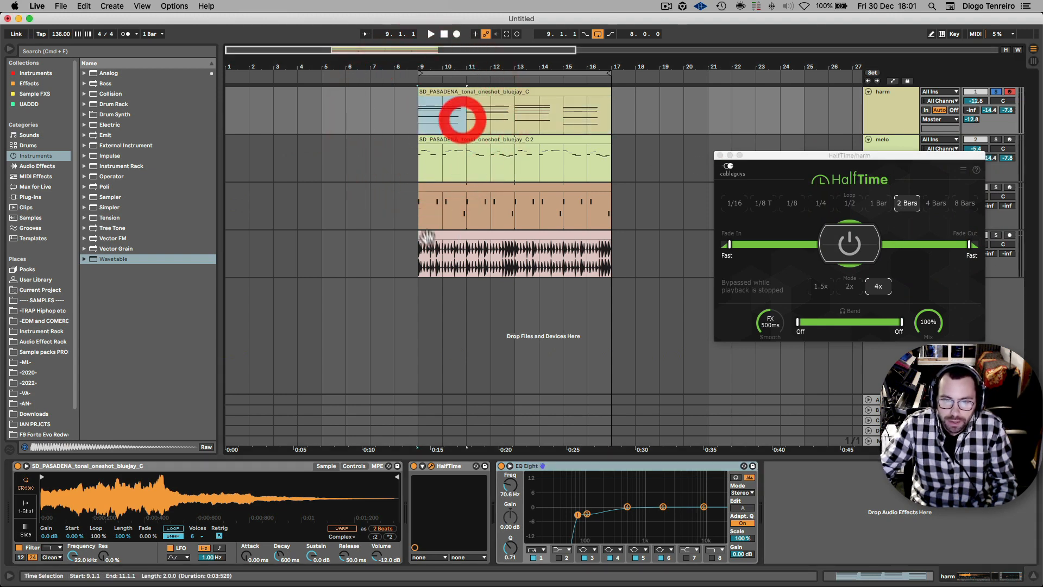
{"action": "left_click", "coordinate": [451, 264]}
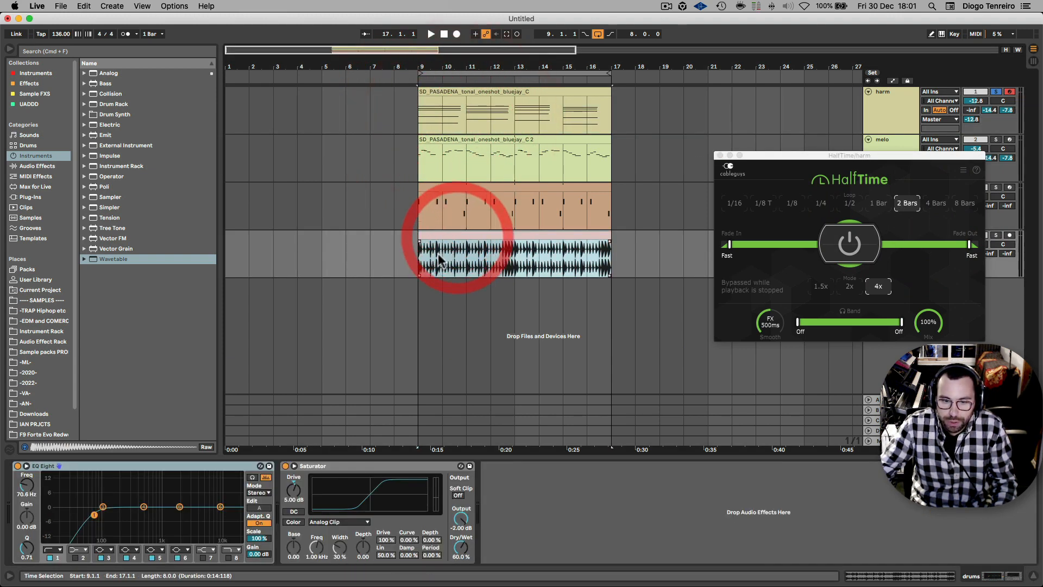
{"action": "left_click", "coordinate": [469, 264]}
Move the HalfTime window off the track controls, solo the drums track and play its first two bars
{"action": "left_click_drag", "start_coordinate": [802, 155], "coordinate": [722, 226]}
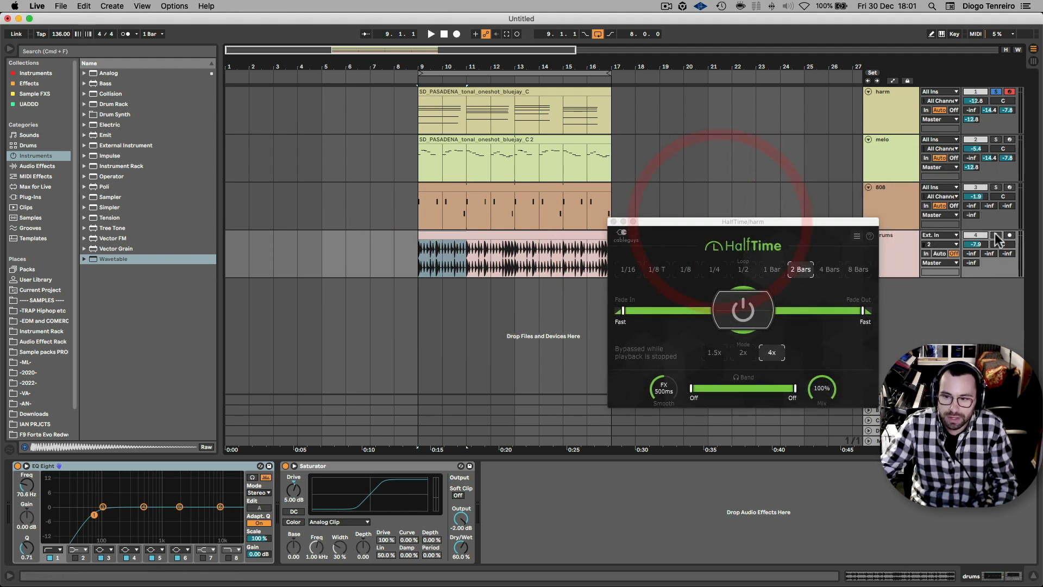
{"action": "left_click", "coordinate": [995, 234]}
{"action": "key", "text": "space"}
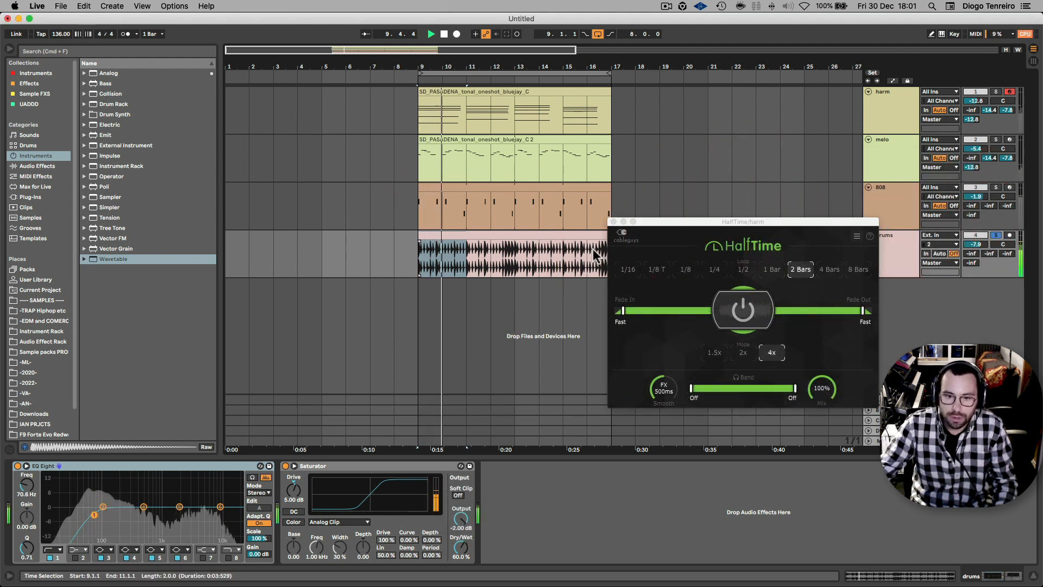
{"action": "key", "text": "space"}
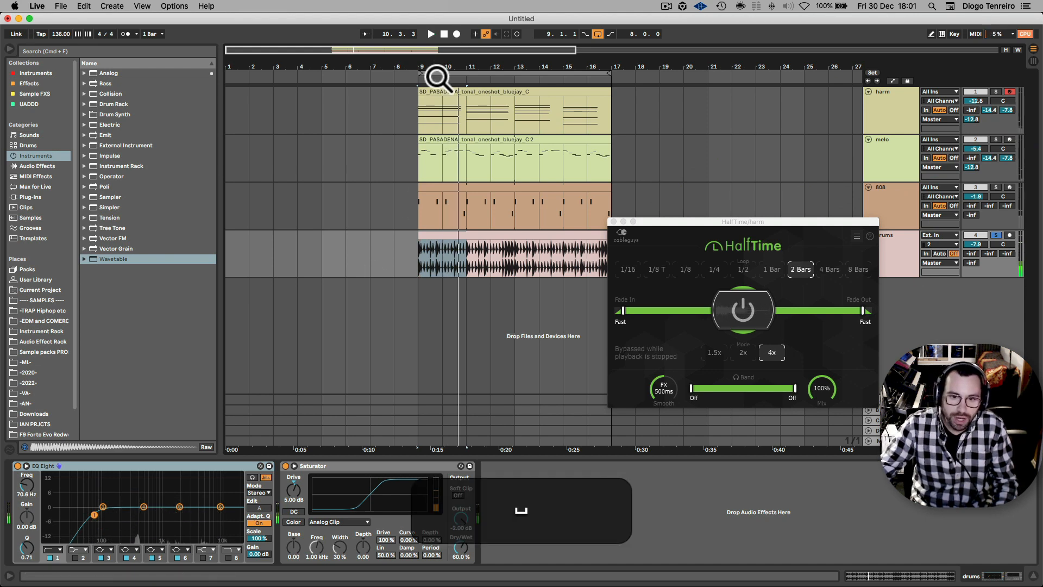
Zoom in on the drums clip's first bars and mark the hits on beats 9.3 and 9.4 in its waveform
{"action": "left_click_drag", "start_coordinate": [438, 74], "coordinate": [438, 136]}
{"action": "left_click", "coordinate": [418, 264]}
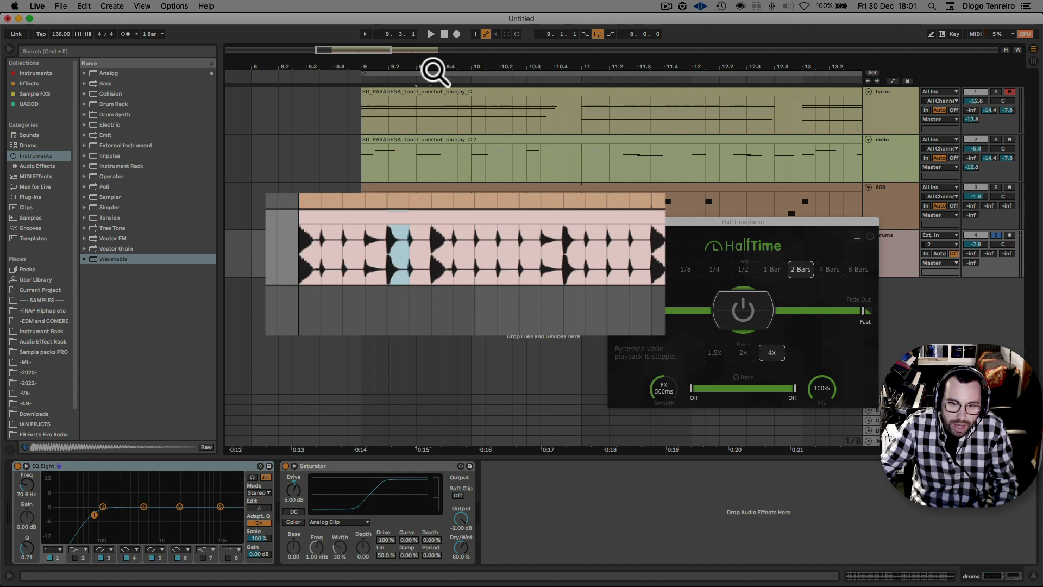
{"action": "left_click_drag", "start_coordinate": [434, 70], "coordinate": [428, 61]}
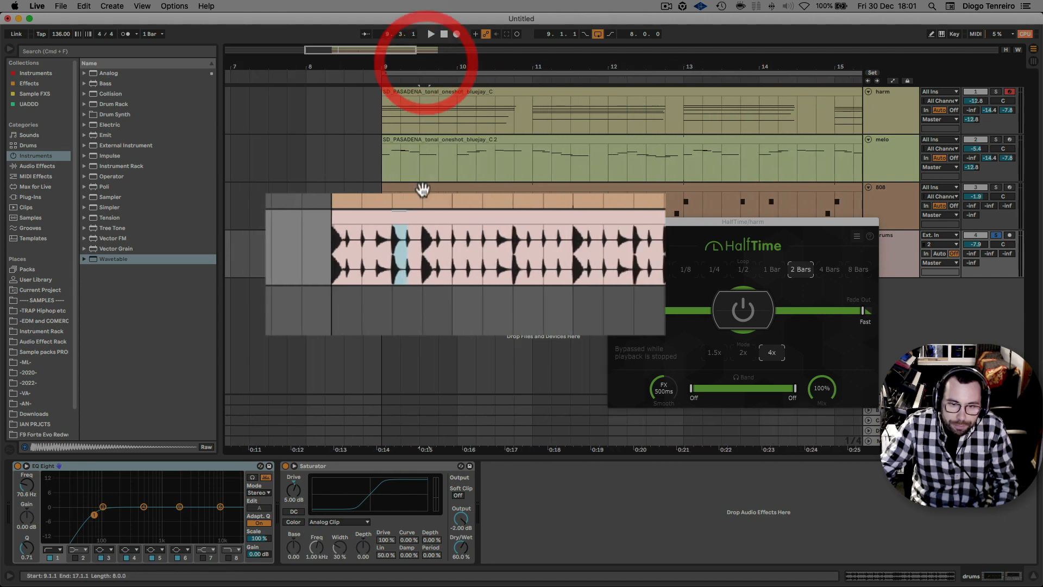
{"action": "left_click_drag", "start_coordinate": [424, 239], "coordinate": [453, 243]}
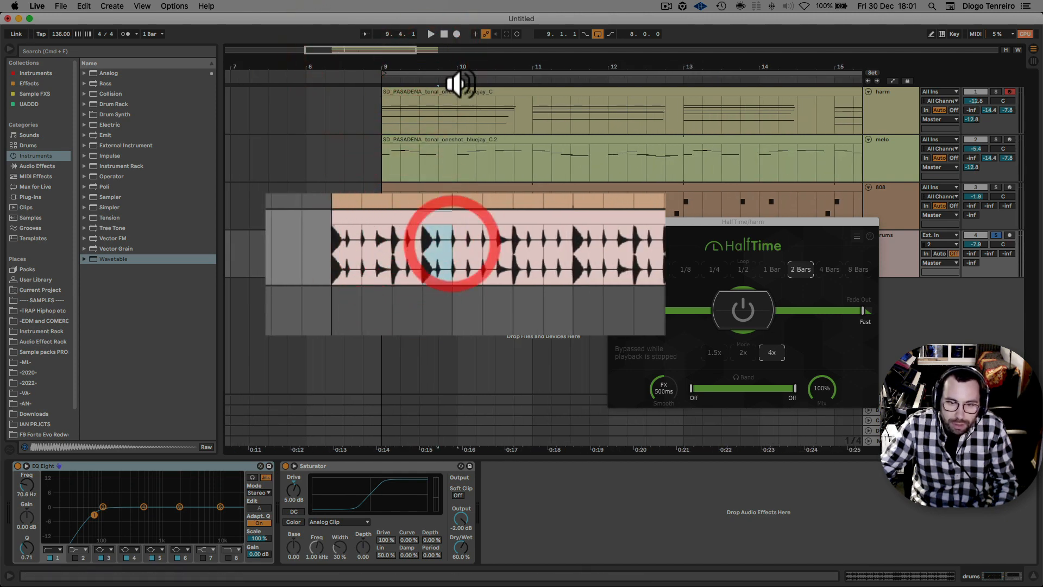
{"action": "left_click_drag", "start_coordinate": [458, 68], "coordinate": [458, 46]}
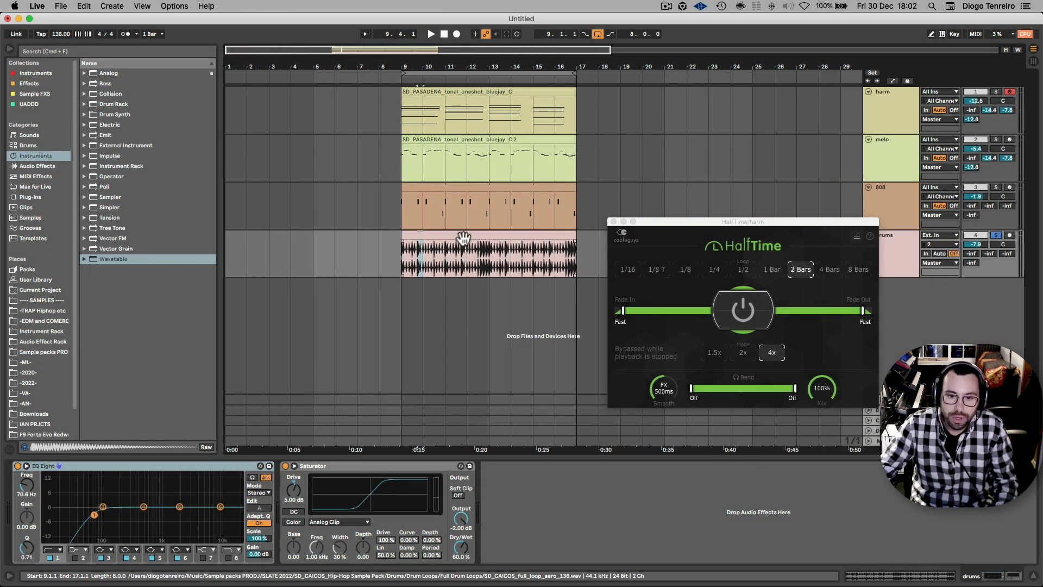
Move the HalfTime window clear of the track controls and mark the first two bars, 9 to 11, on the harm clip
{"action": "left_click", "coordinate": [470, 91]}
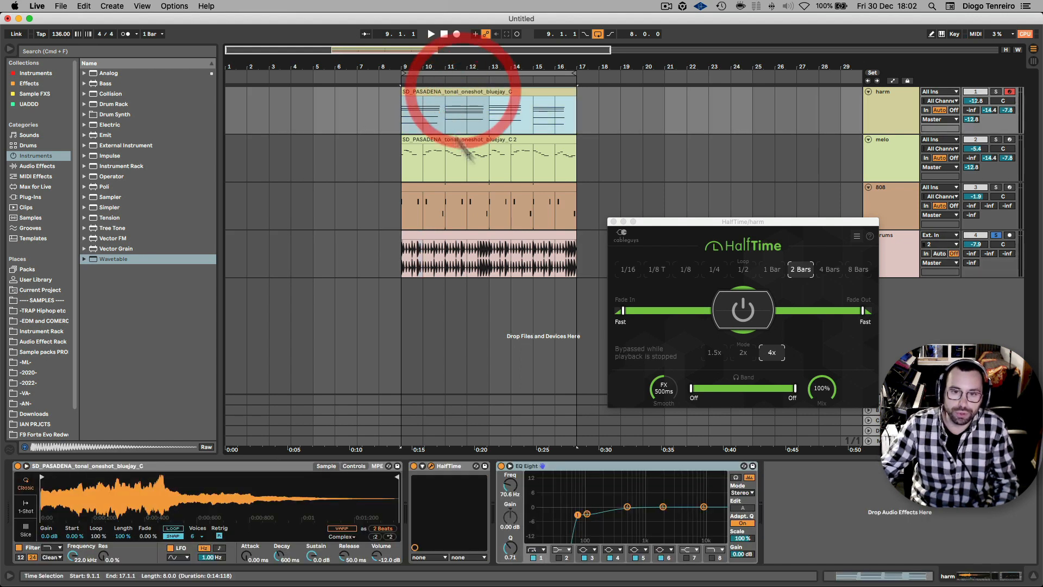
{"action": "left_click_drag", "start_coordinate": [711, 222], "coordinate": [696, 189]}
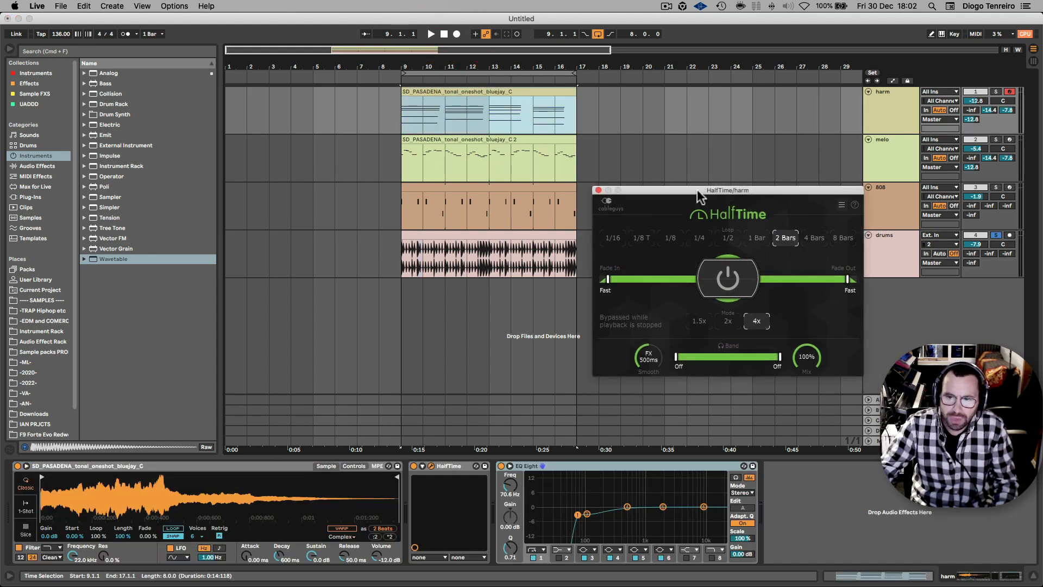
{"action": "left_click", "coordinate": [781, 239]}
{"action": "left_click_drag", "start_coordinate": [405, 116], "coordinate": [449, 121]}
Set the harm track's HalfTime loop to 1 Bar and play the marked bars with the harm track soloed
{"action": "left_click", "coordinate": [759, 237]}
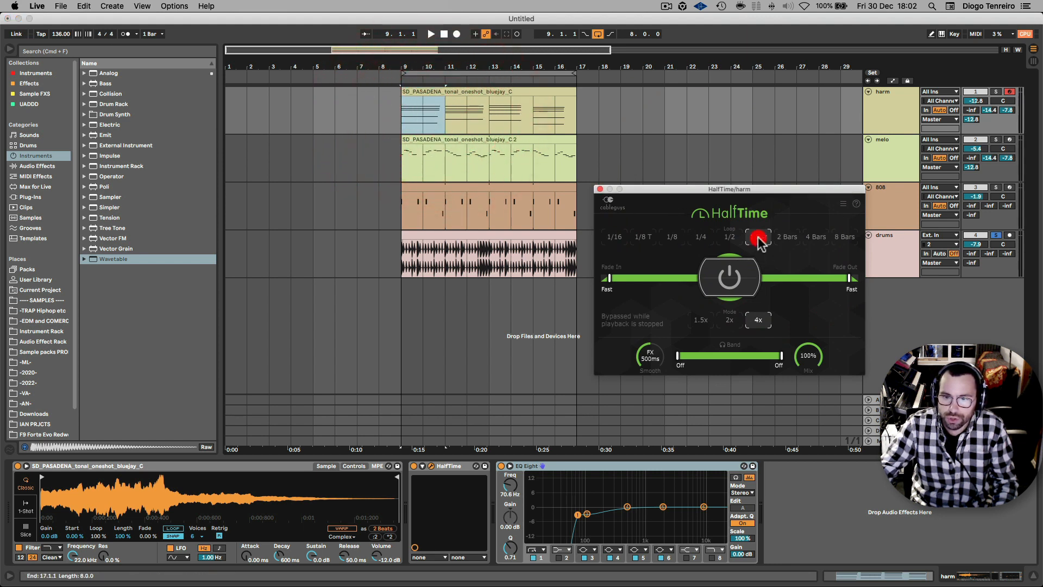
{"action": "key", "text": "space"}
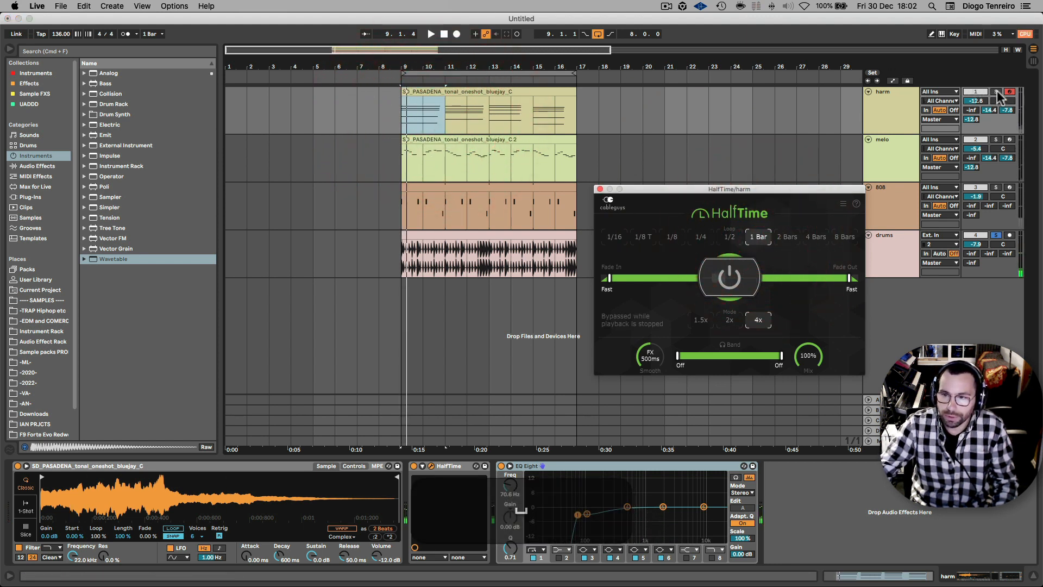
{"action": "left_click", "coordinate": [996, 92]}
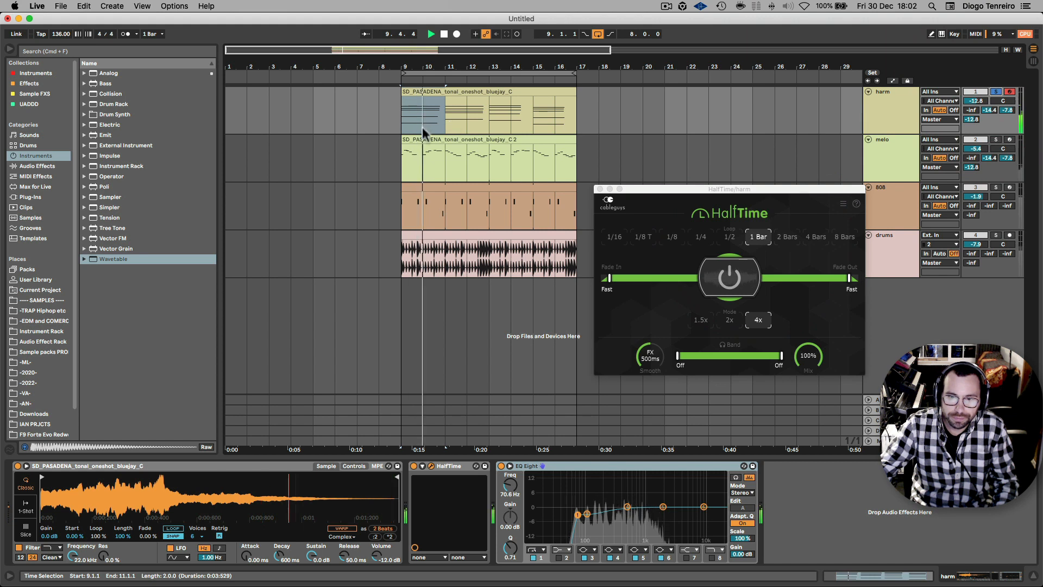
{"action": "key", "text": "space"}
Set the harm track's HalfTime loop to 2 Bars and play the soloed chords from bar 9
{"action": "left_click", "coordinate": [786, 237]}
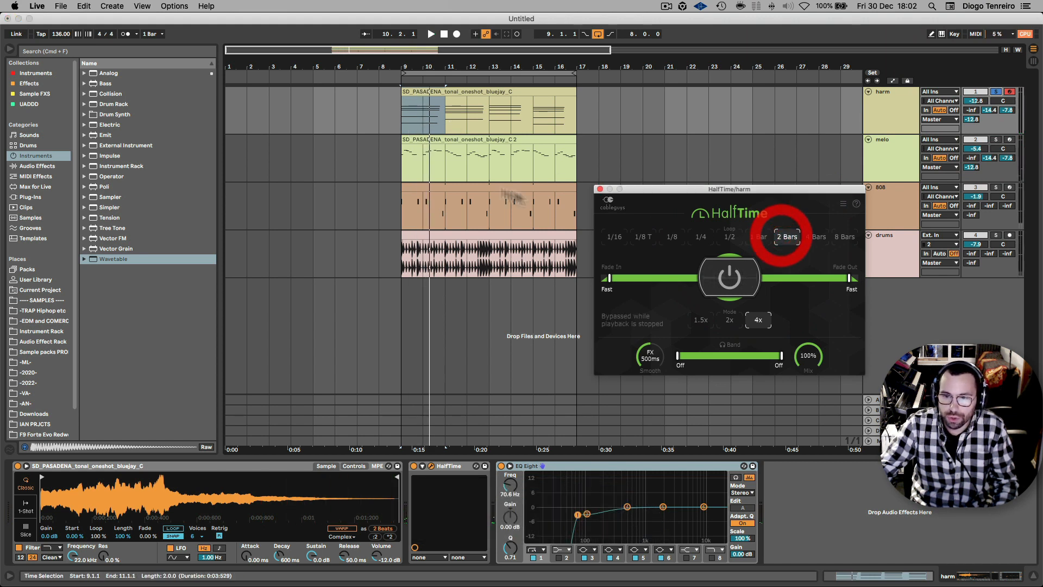
{"action": "key", "text": "space"}
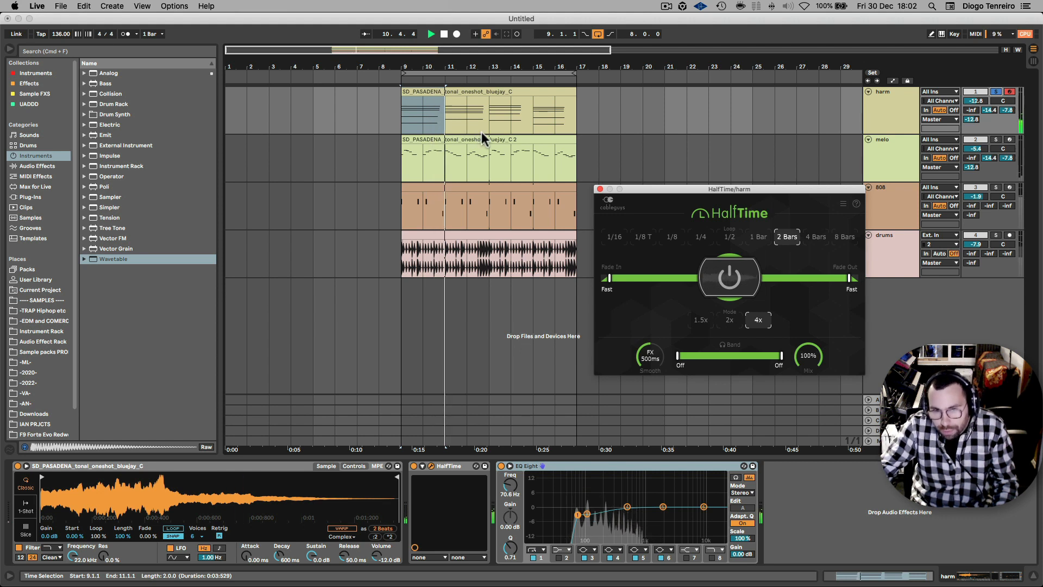
{"action": "key", "text": "space"}
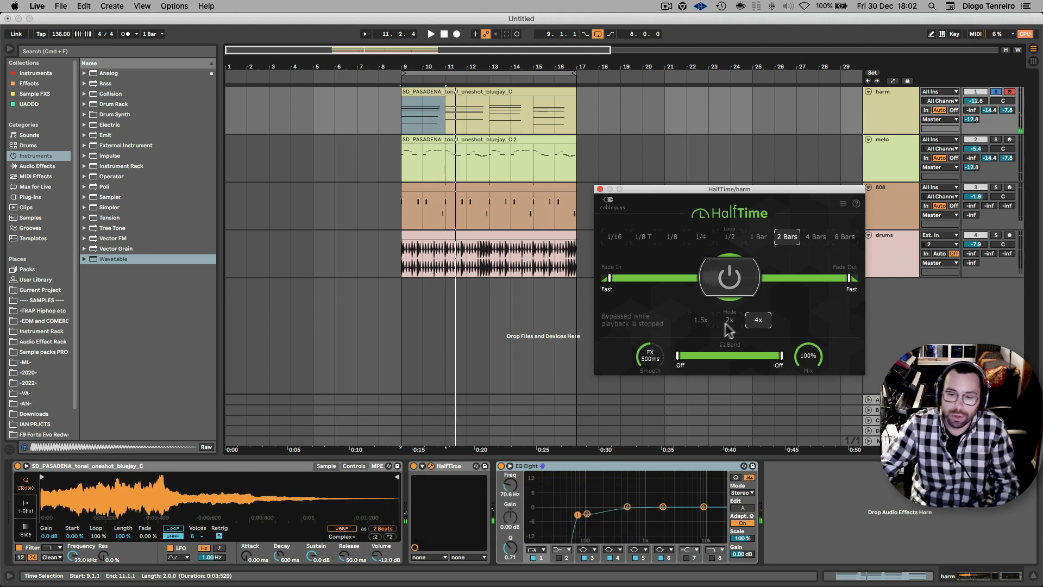
Compare HalfTime's 2x and 4x modes while playing the soloed harm track, leaving the mode at 4x
{"action": "left_click", "coordinate": [729, 321]}
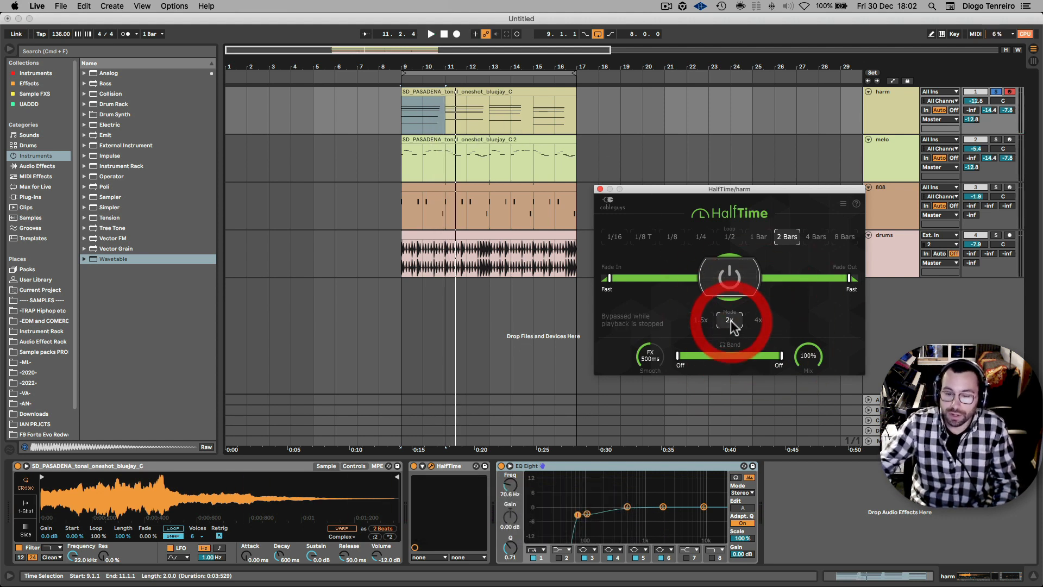
{"action": "key", "text": "space"}
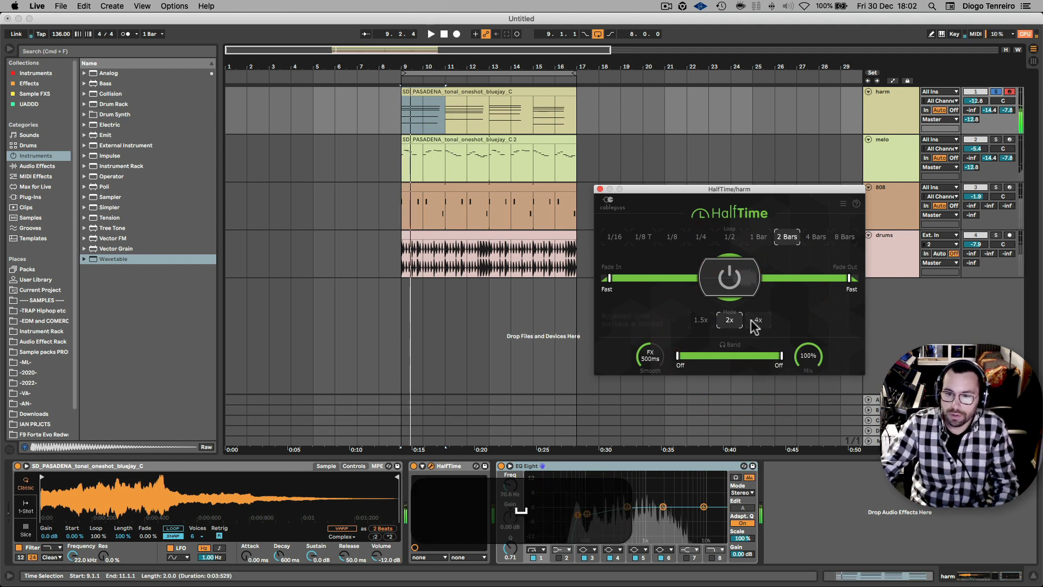
{"action": "left_click", "coordinate": [757, 321]}
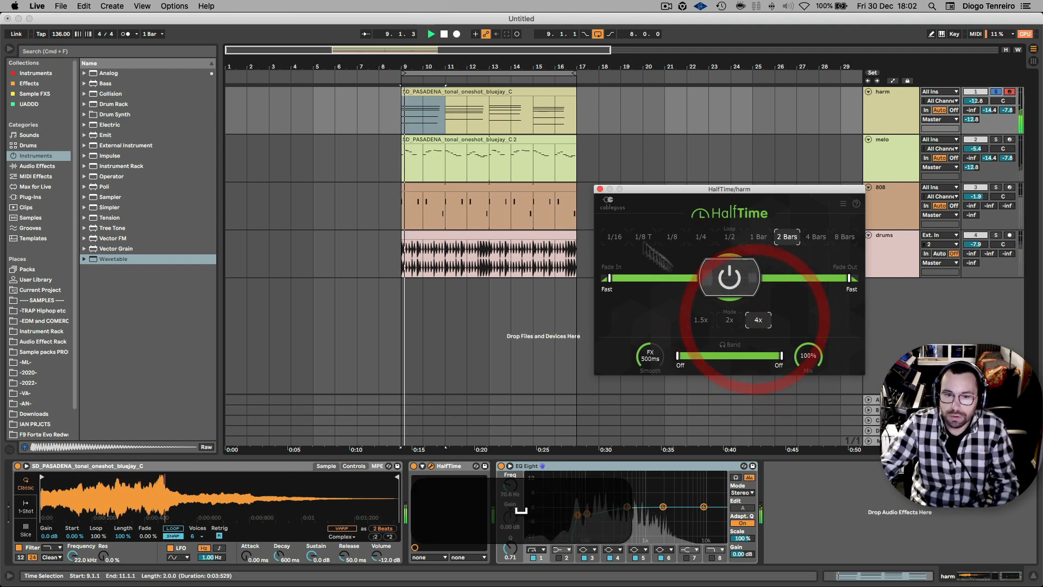
{"action": "key", "text": "space"}
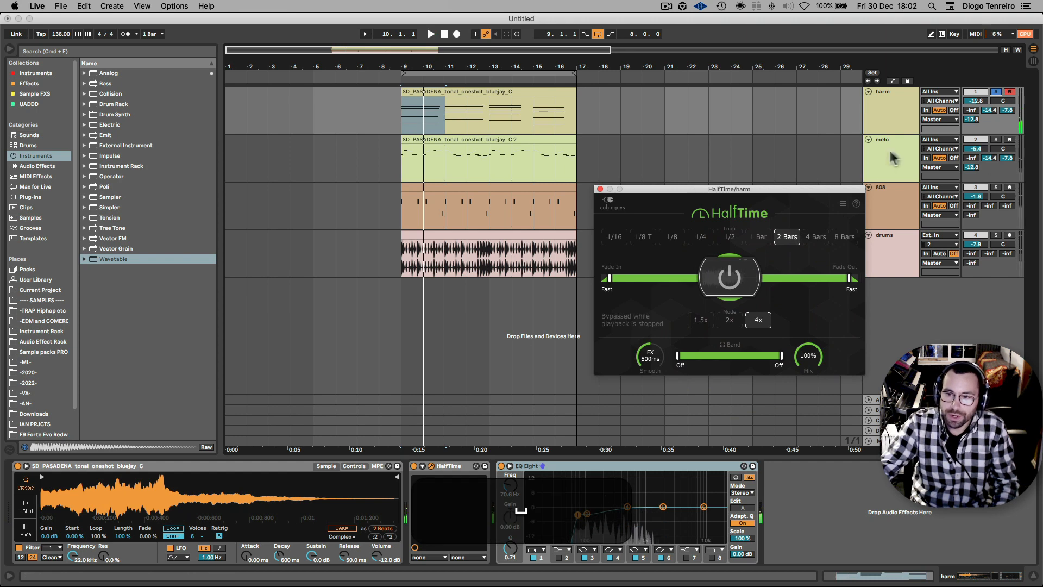
Solo and play the melo track, and switch off the Auto Filter that follows Chorus-Ensemble in its device chain
{"action": "left_click", "coordinate": [892, 147]}
{"action": "left_click", "coordinate": [996, 139]}
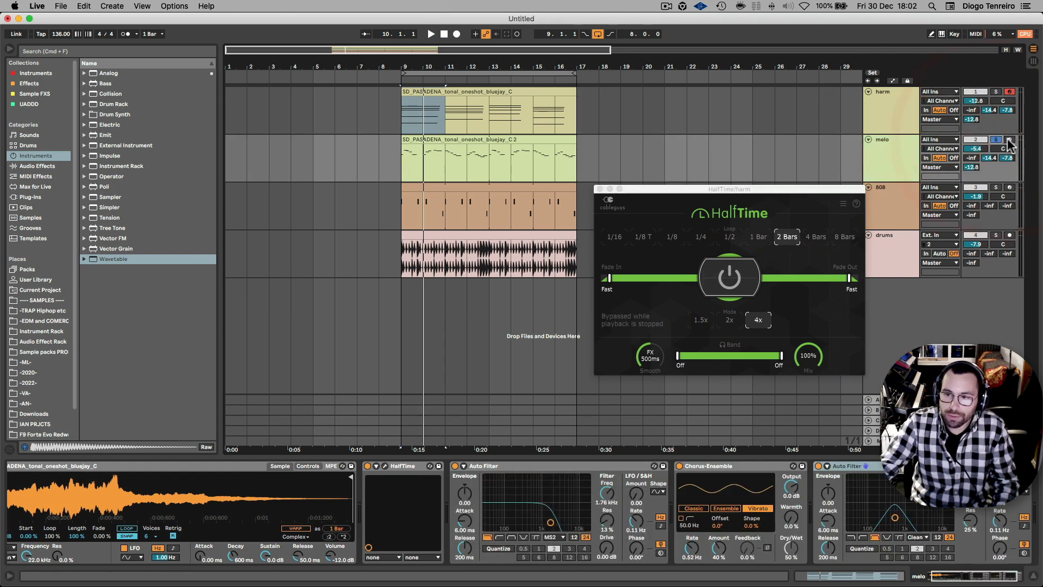
{"action": "key", "text": "space"}
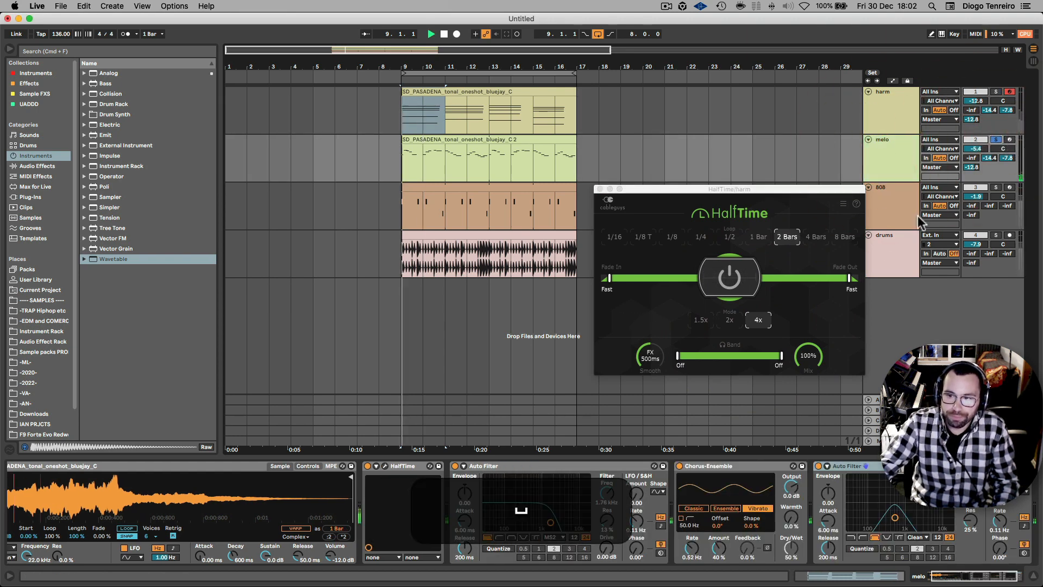
{"action": "left_click", "coordinate": [818, 466]}
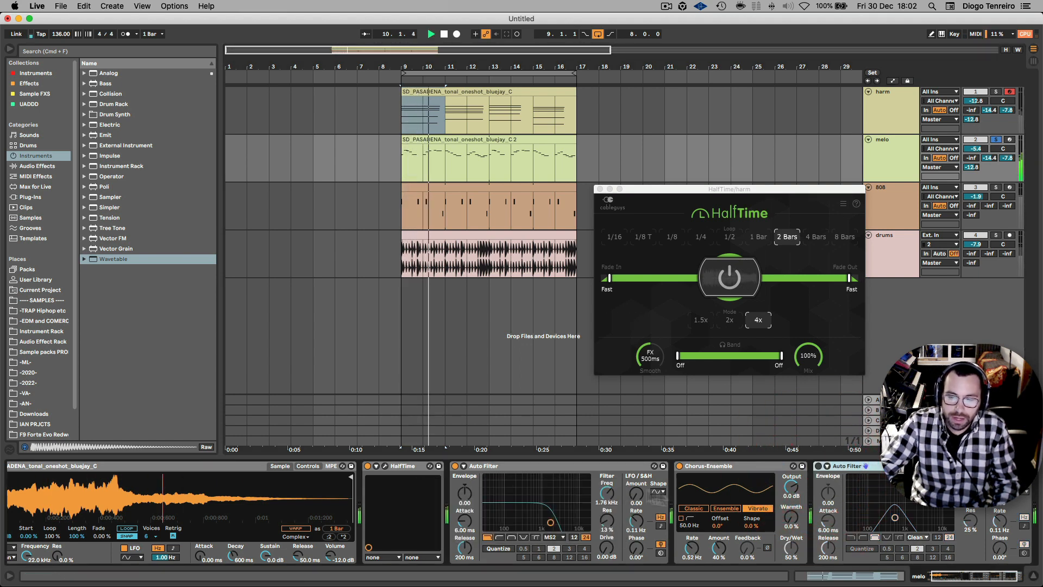
{"action": "key", "text": "space"}
Open the melo track's HalfTime window in place of the harm one and play the melody with its effect on
{"action": "left_click", "coordinate": [385, 466]}
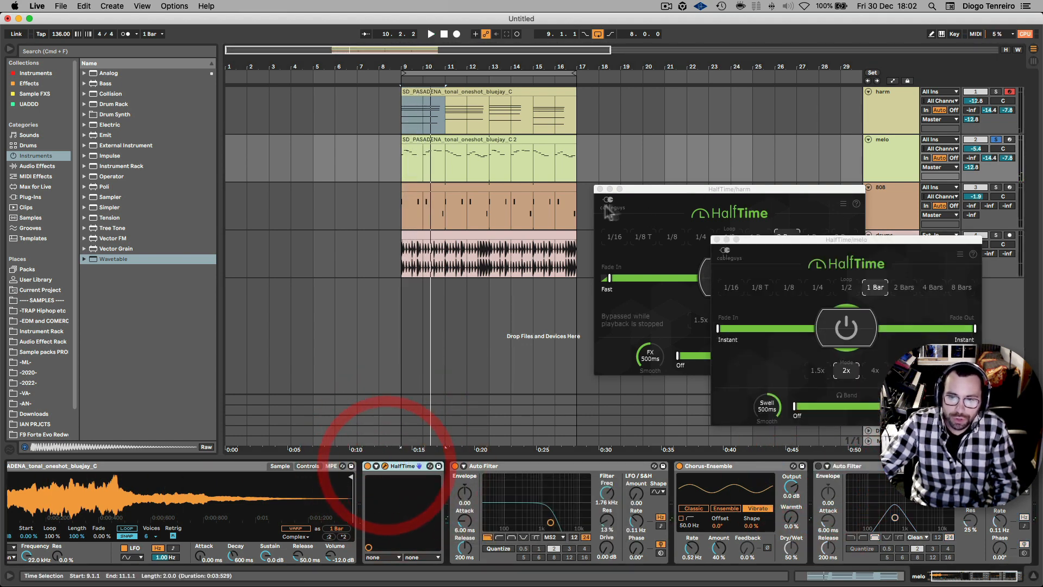
{"action": "left_click", "coordinate": [600, 189]}
{"action": "left_click_drag", "start_coordinate": [788, 247], "coordinate": [683, 215]}
{"action": "key", "text": "space"}
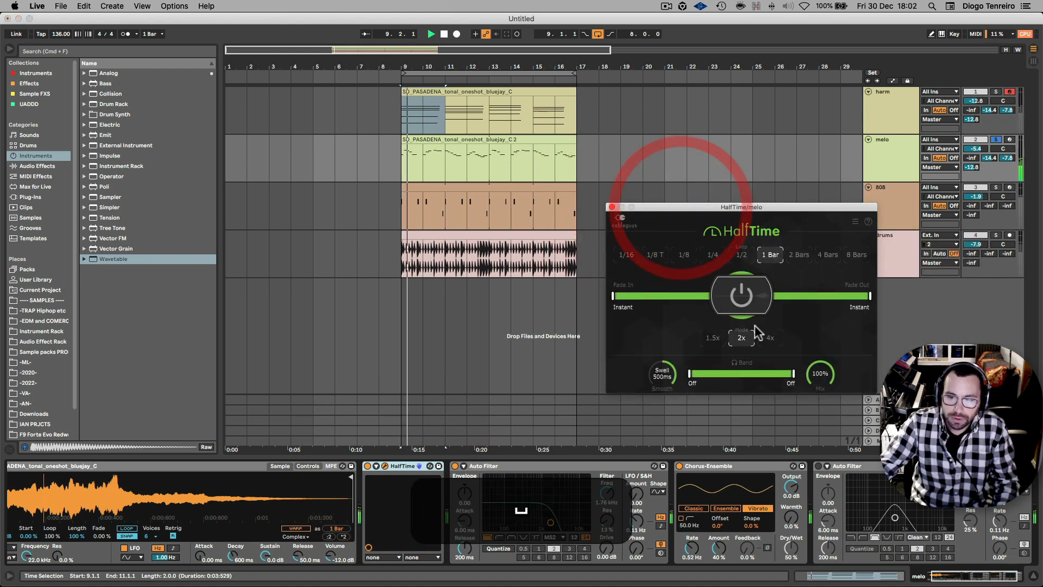
{"action": "key", "text": "space"}
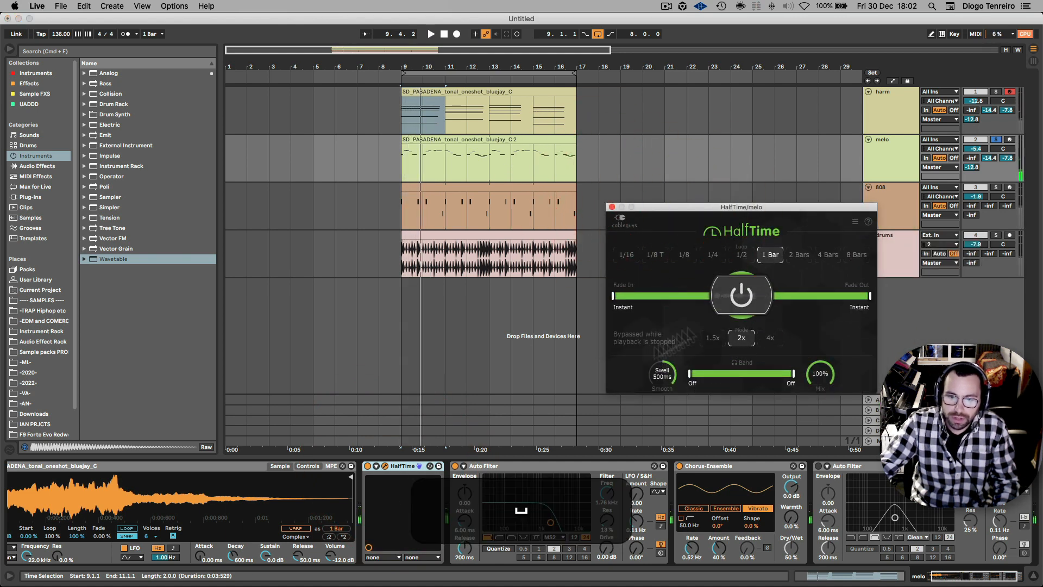
Play the melo track from bar 9 with HalfTime bypassed and again with it re-enabled
{"action": "left_click", "coordinate": [368, 466]}
{"action": "key", "text": "space"}
{"action": "scroll", "coordinate": [458, 534], "scroll_direction": "left", "scroll_amount": 2}
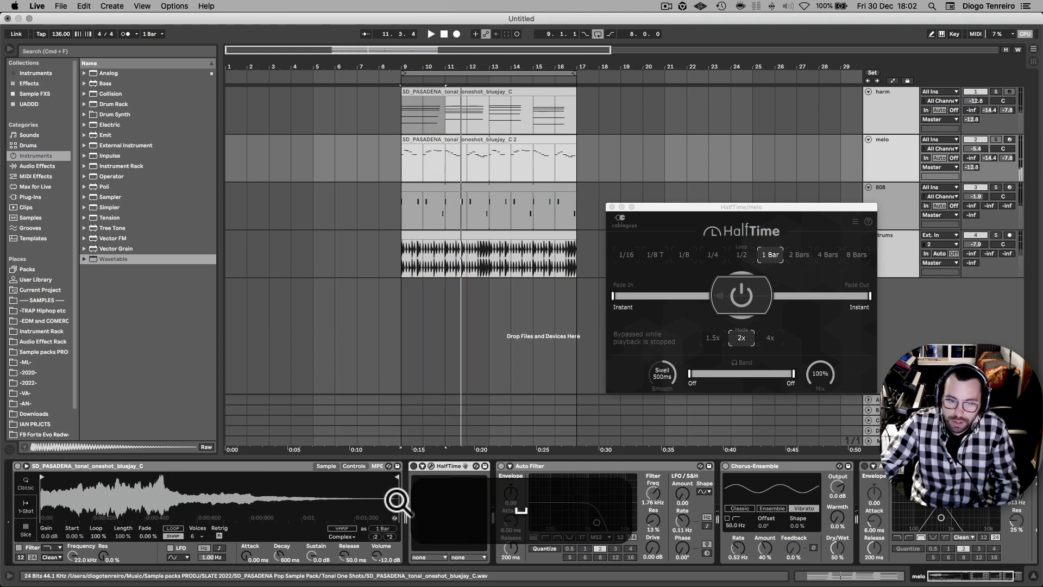
{"action": "left_click", "coordinate": [413, 466]}
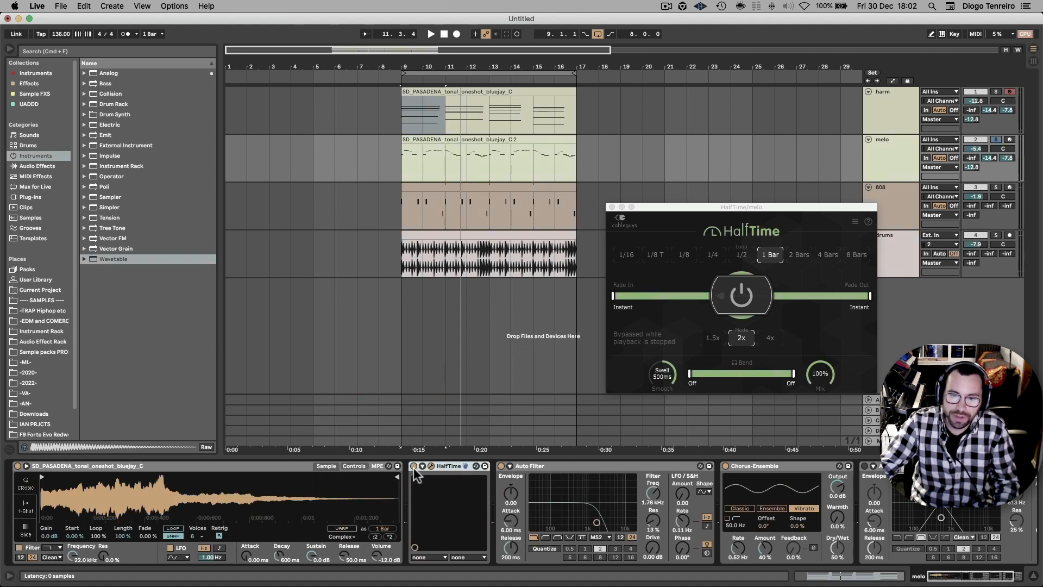
{"action": "key", "text": "space"}
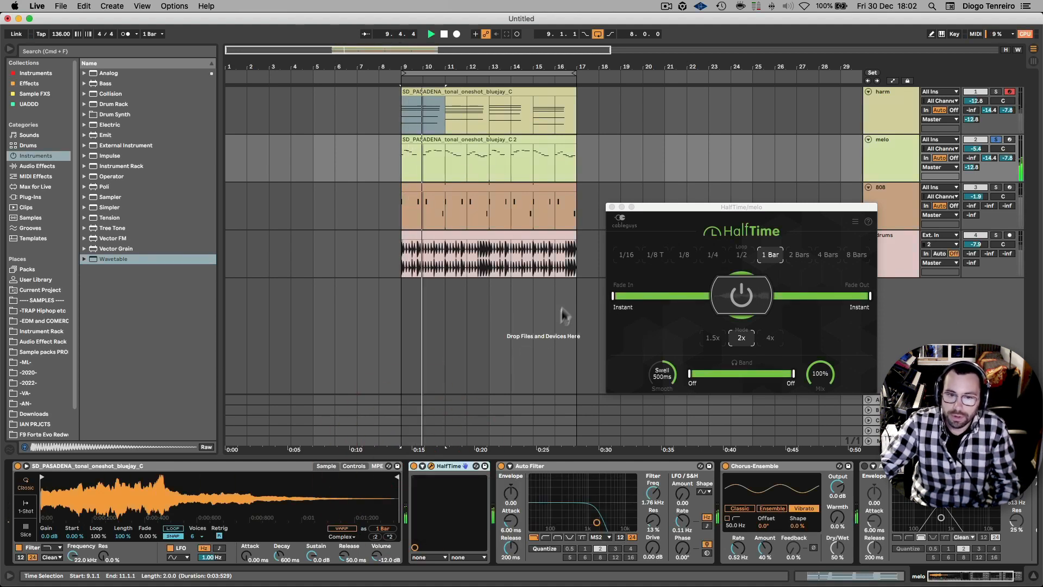
{"action": "left_click_drag", "start_coordinate": [663, 204], "coordinate": [625, 205]}
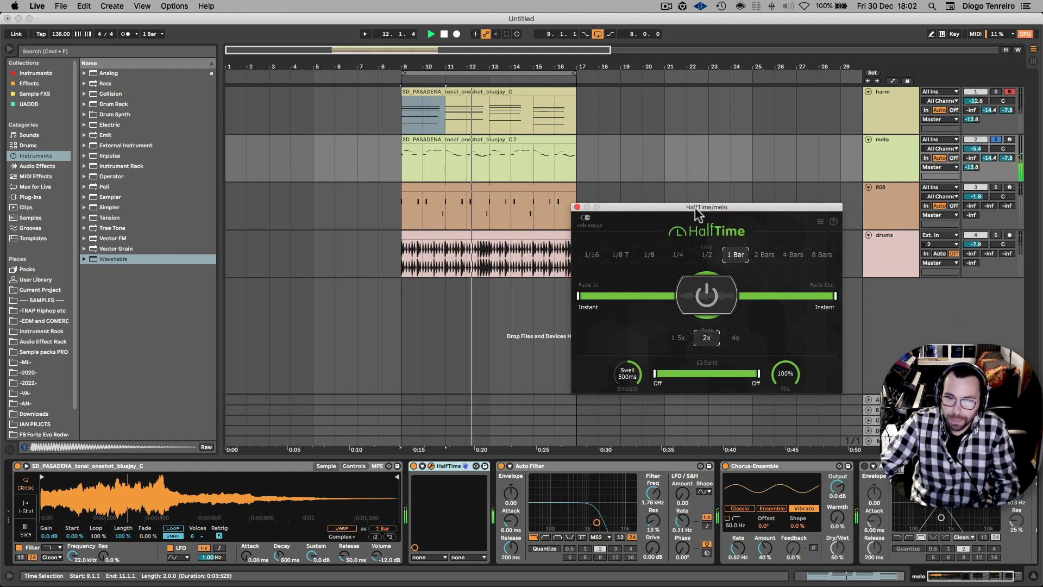
{"action": "key", "text": "space"}
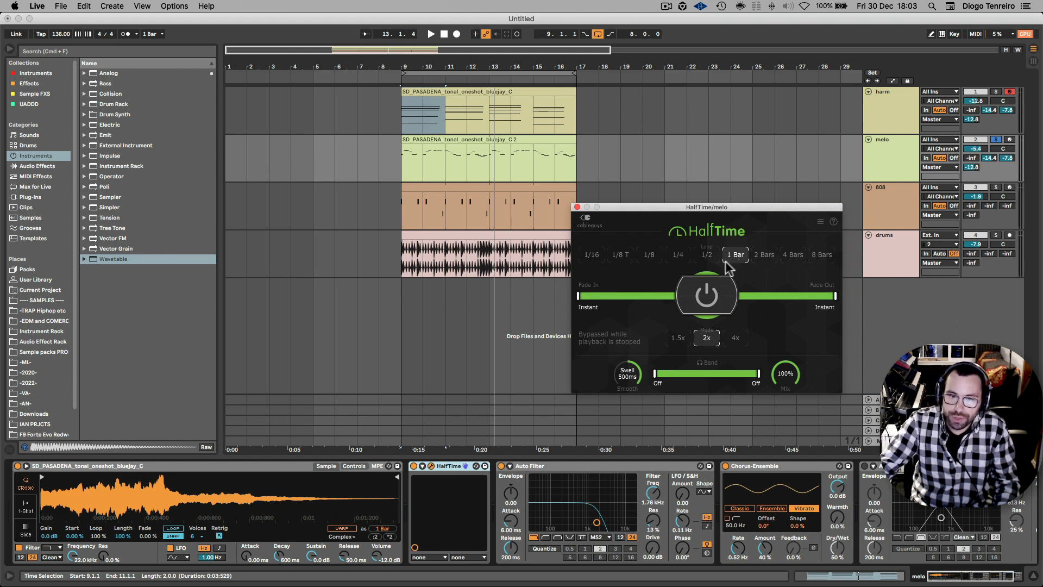
Mark the melo clip's first bar, 9 to 10, and compare its playback with HalfTime on and bypassed, leaving HalfTime on
{"action": "left_click_drag", "start_coordinate": [403, 159], "coordinate": [423, 166]}
{"action": "key", "text": "space"}
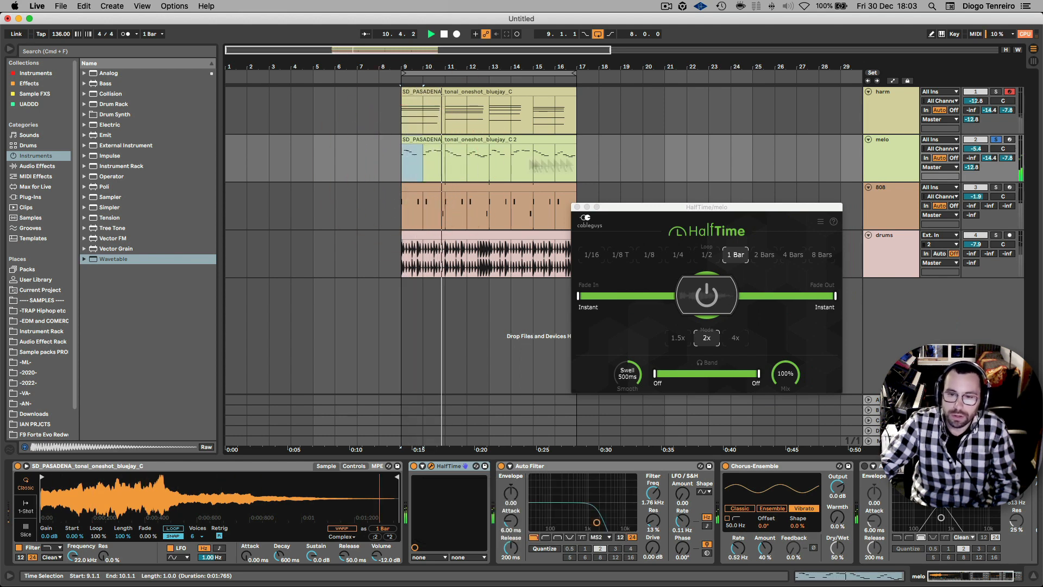
{"action": "key", "text": "space"}
{"action": "key", "text": "space"}
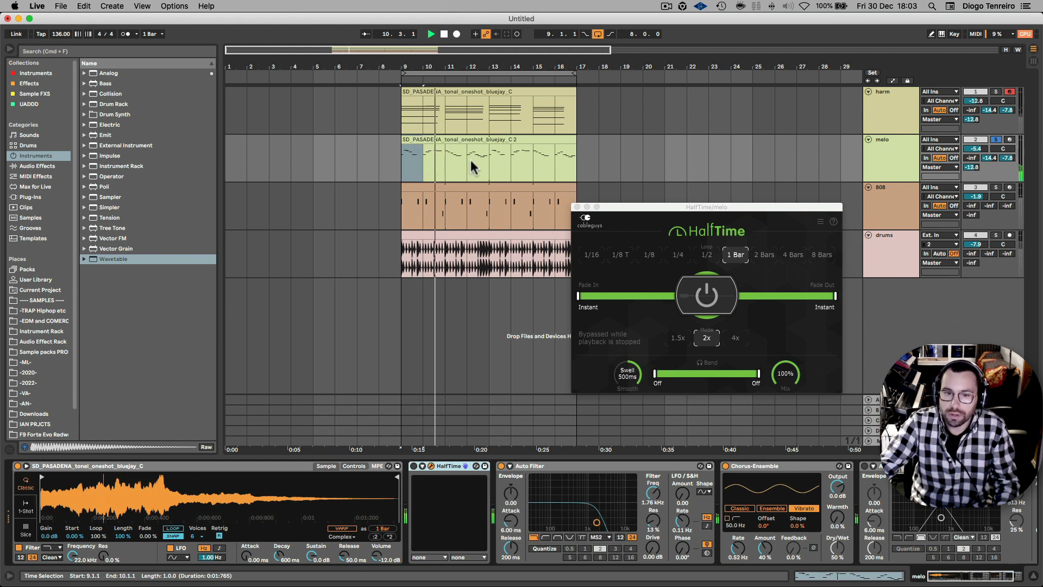
{"action": "key", "text": "space"}
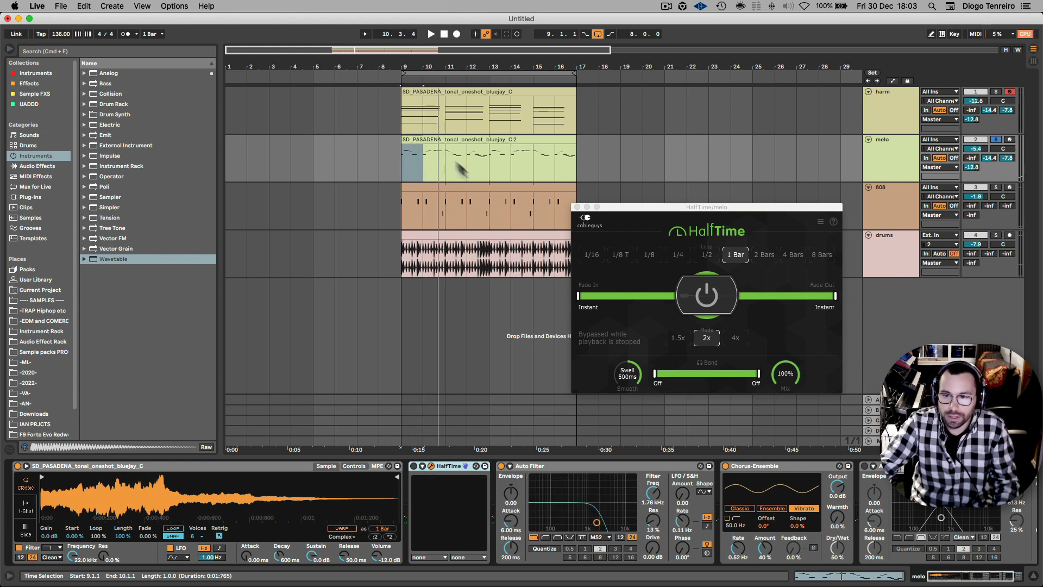
{"action": "left_click", "coordinate": [414, 466]}
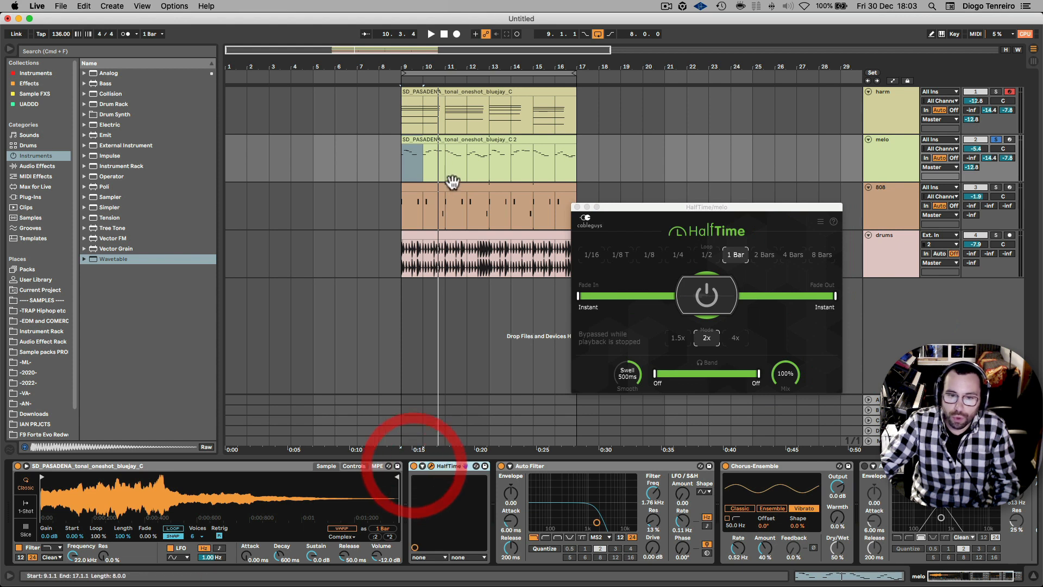
Bypass the melo track's first Auto Filter and HalfTime, play the marked bar, and switch that Auto Filter back on
{"action": "left_click", "coordinate": [602, 468]}
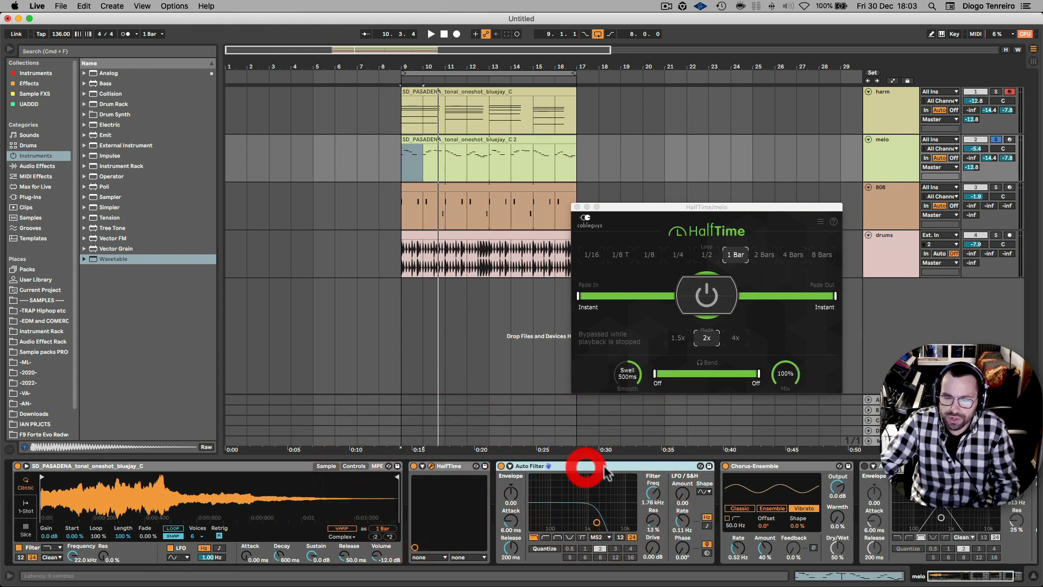
{"action": "left_click", "coordinate": [501, 467]}
{"action": "left_click", "coordinate": [414, 467]}
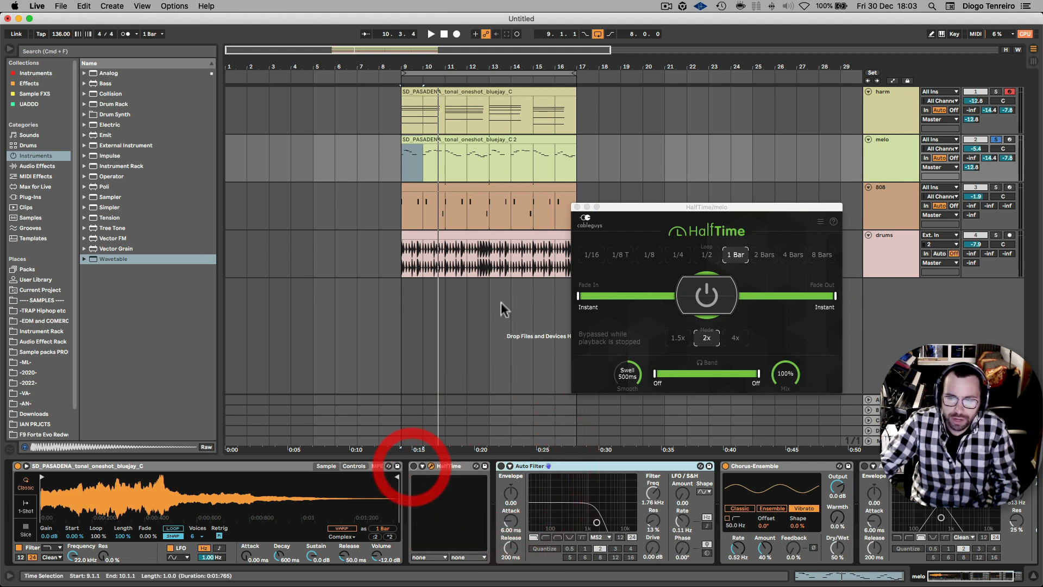
{"action": "key", "text": "space"}
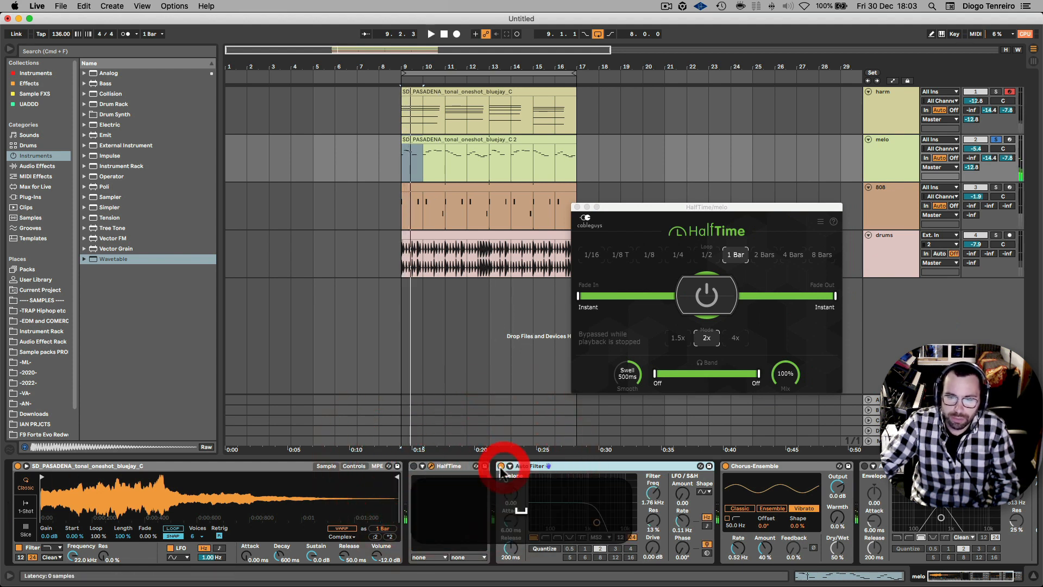
{"action": "left_click", "coordinate": [501, 467]}
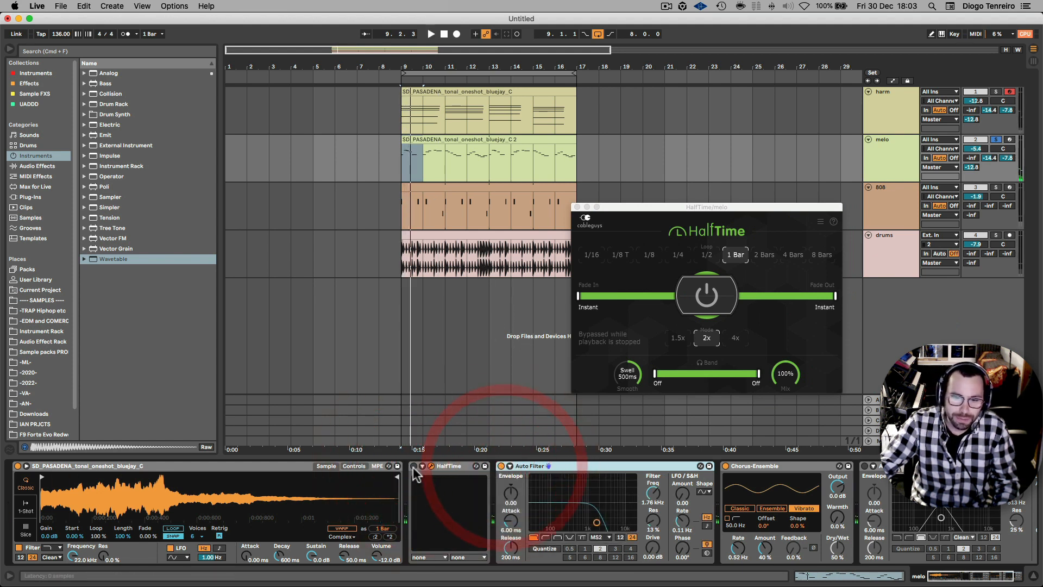
Arm the melo track for recording, add a Tuner at the end of its device chain, and switch it to Histogram view
{"action": "left_click", "coordinate": [733, 466]}
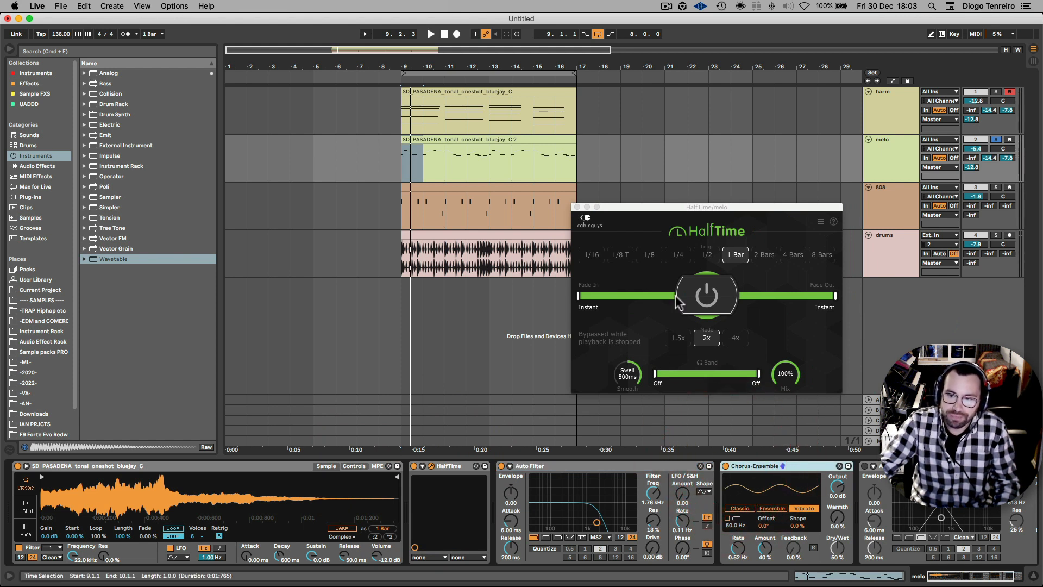
{"action": "left_click", "coordinate": [1010, 140]}
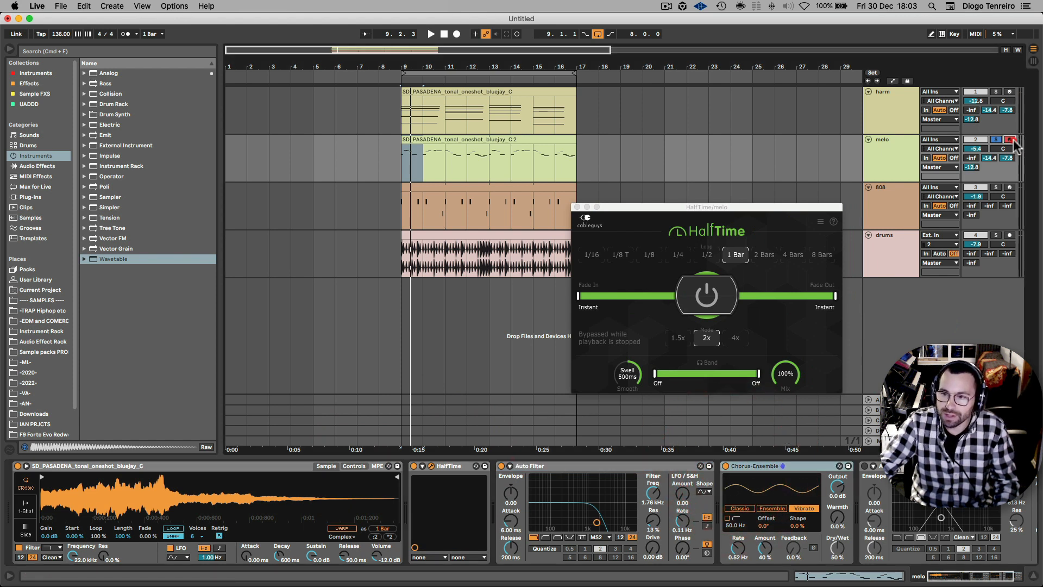
{"action": "left_click", "coordinate": [39, 165]}
{"action": "scroll", "coordinate": [144, 272], "scroll_direction": "down", "scroll_amount": 5}
{"action": "left_click", "coordinate": [119, 383]}
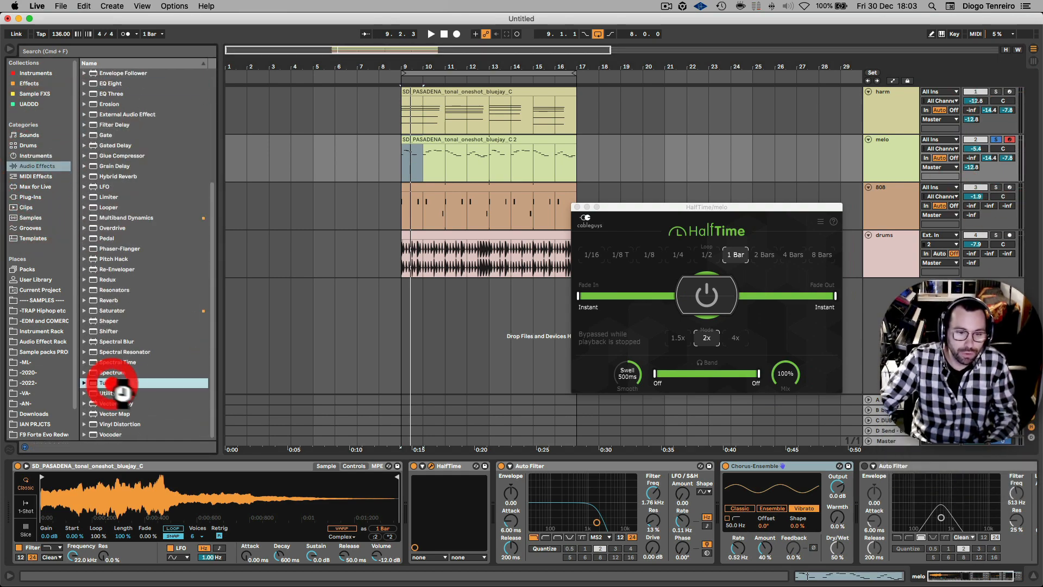
{"action": "double_click", "coordinate": [120, 383]}
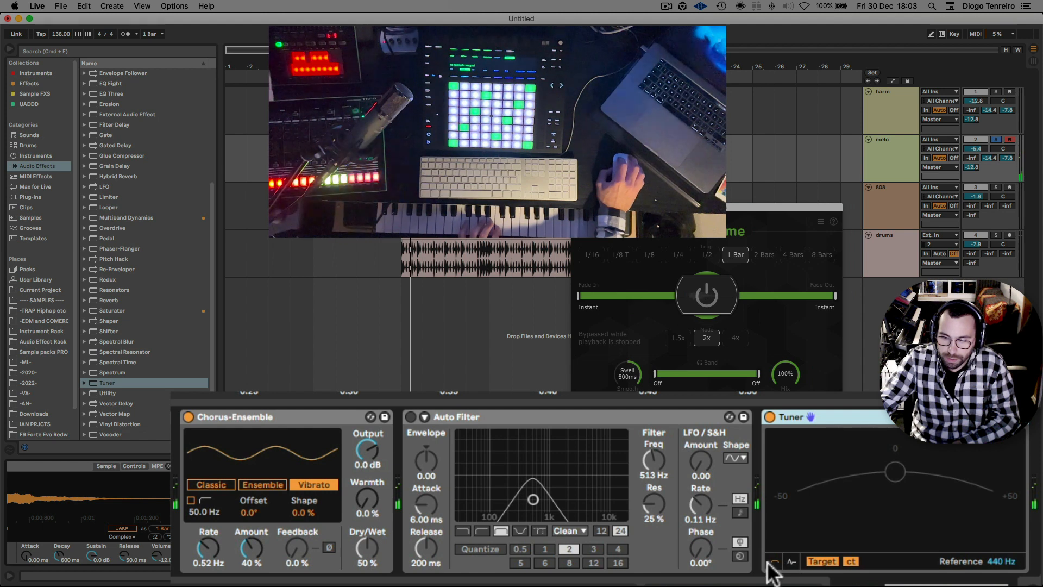
{"action": "left_click", "coordinate": [883, 556]}
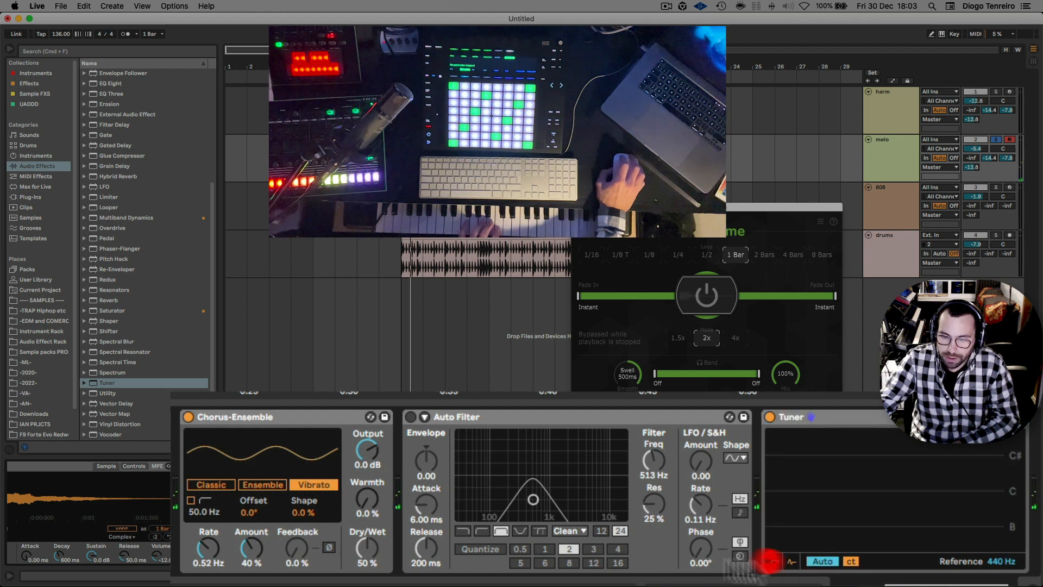
Compare the Chorus-Ensemble's Vibrato and Classic modes on the Tuner while playing notes, leaving the effect on Vibrato
{"action": "left_click", "coordinate": [188, 416]}
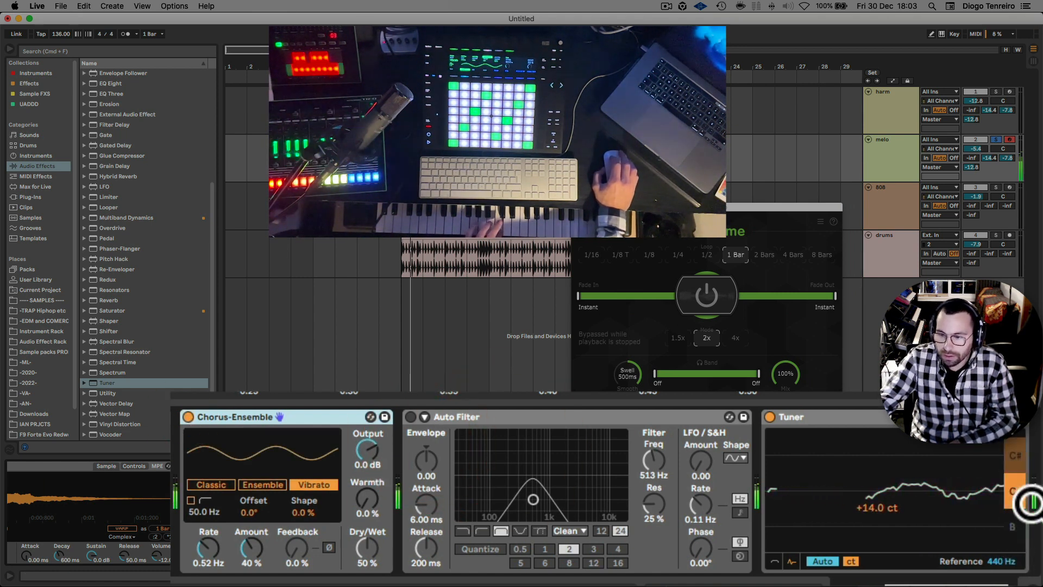
{"action": "left_click", "coordinate": [311, 485]}
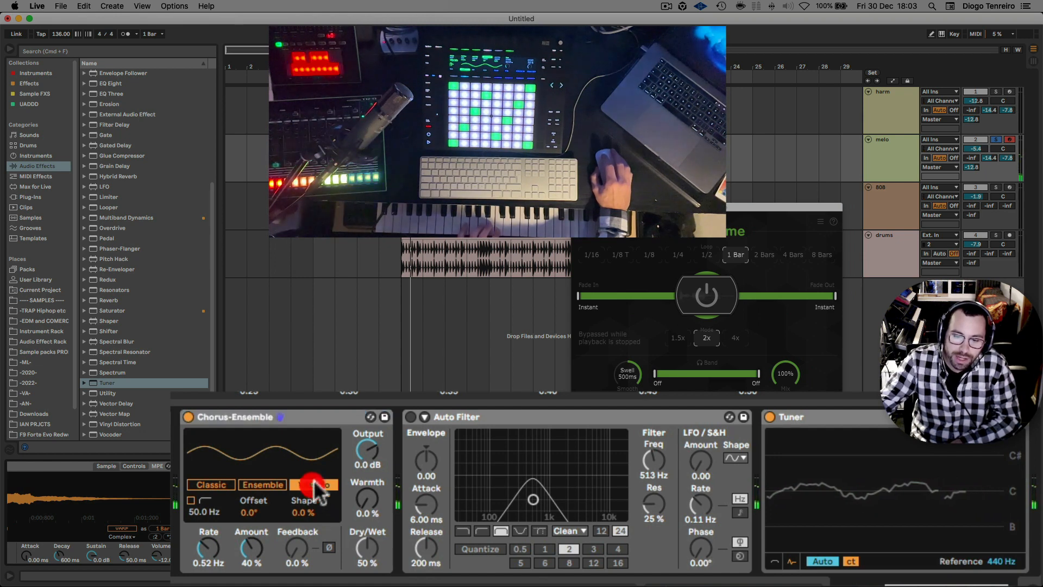
{"action": "left_click", "coordinate": [209, 483]}
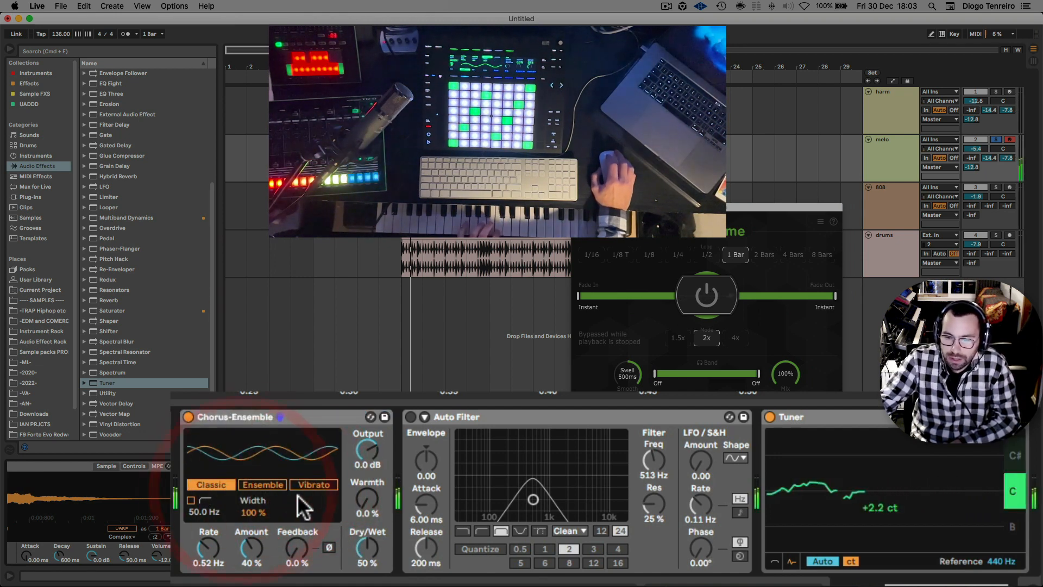
{"action": "left_click", "coordinate": [300, 484]}
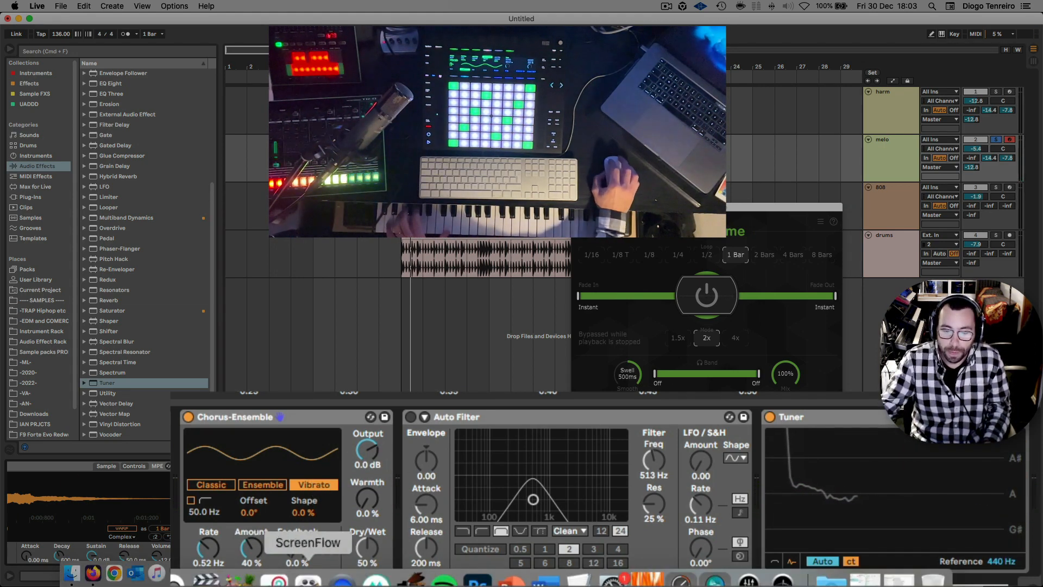
Open the VMPK virtual piano keyboard to view the note layout, close it, and select the melo track
{"action": "left_click", "coordinate": [645, 576]}
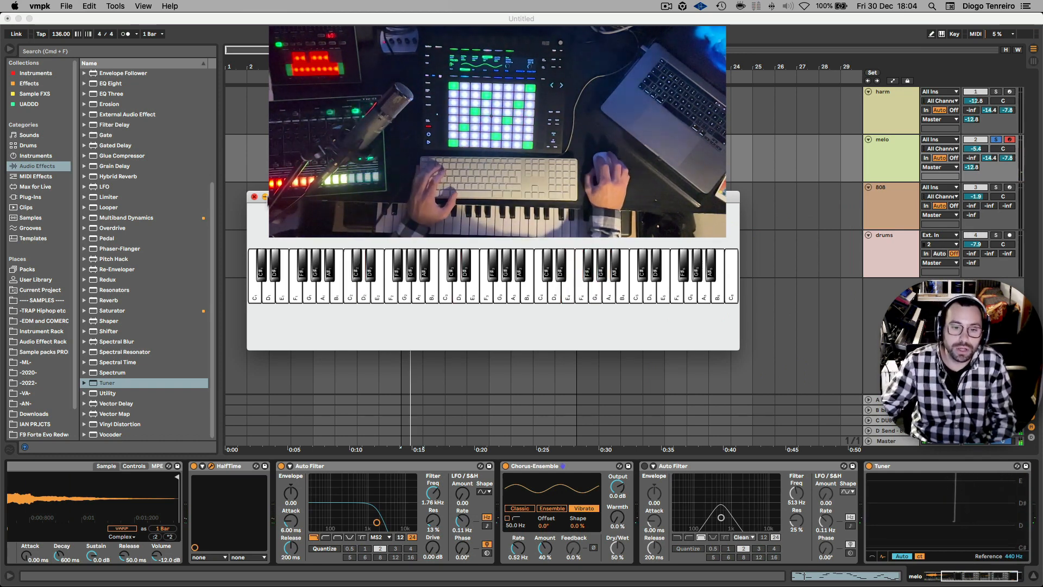
{"action": "left_click", "coordinate": [253, 198]}
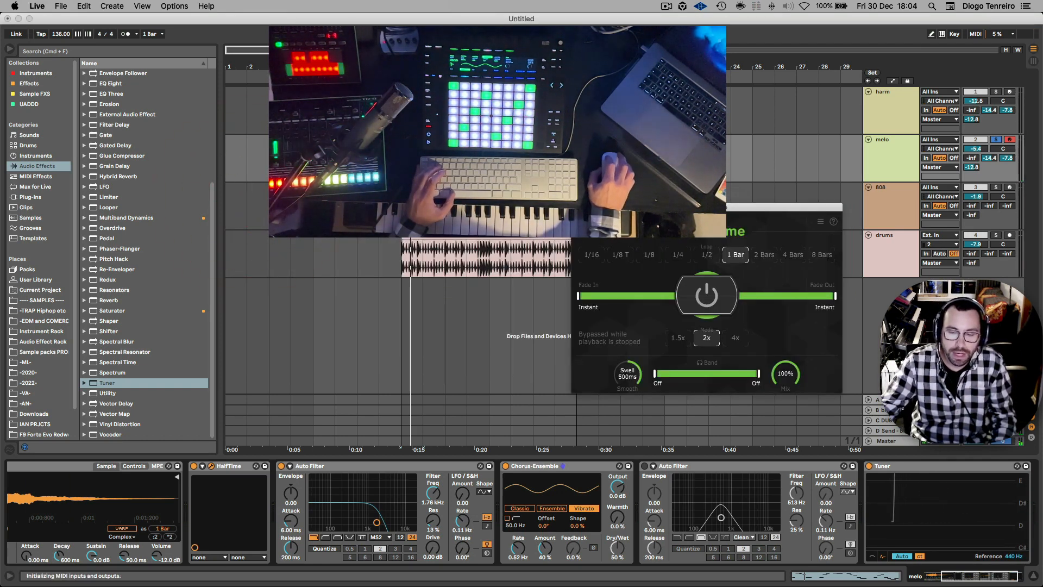
{"action": "left_click", "coordinate": [913, 157]}
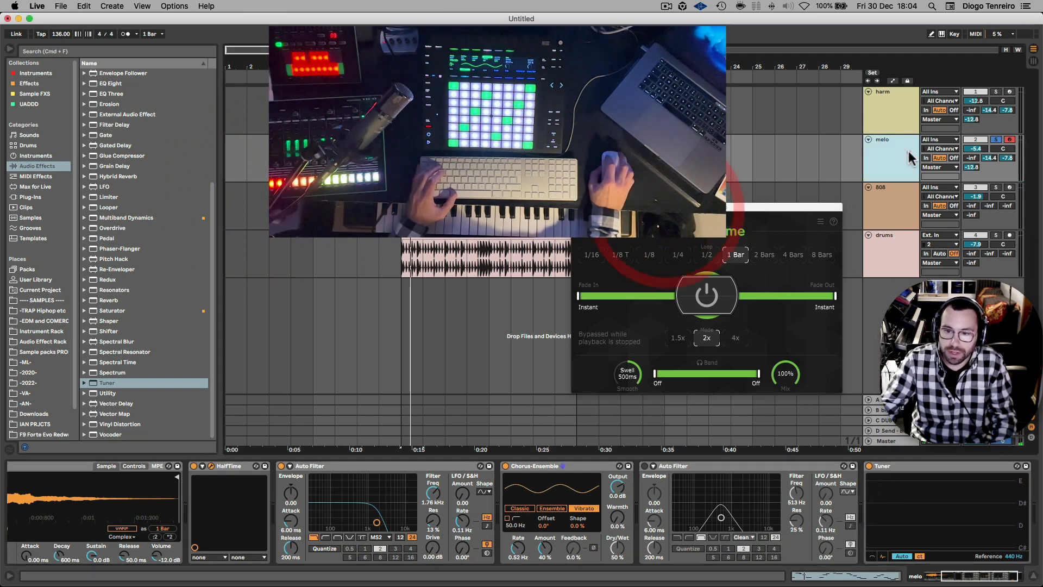
Set the melo track's HalfTime to 4x mode with a 1 Bar loop and play it from bar 9
{"action": "left_click", "coordinate": [737, 258]}
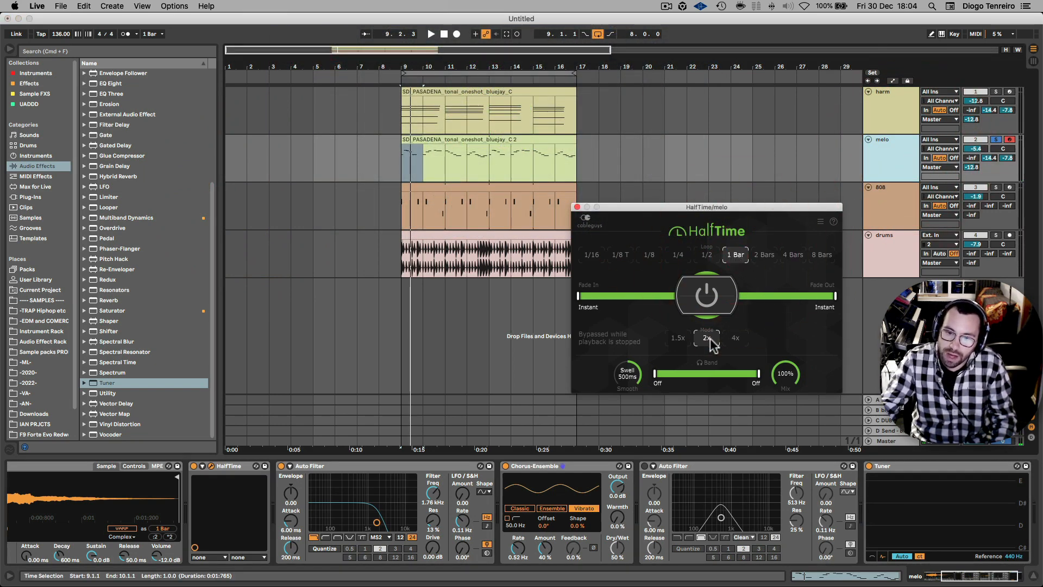
{"action": "left_click", "coordinate": [736, 338]}
{"action": "key", "text": "space"}
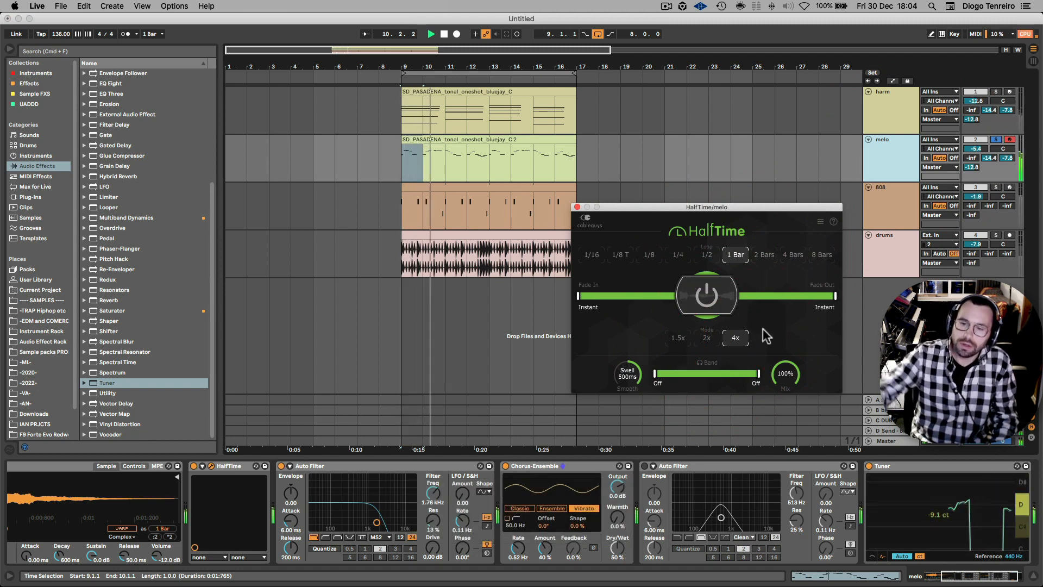
{"action": "key", "text": "space"}
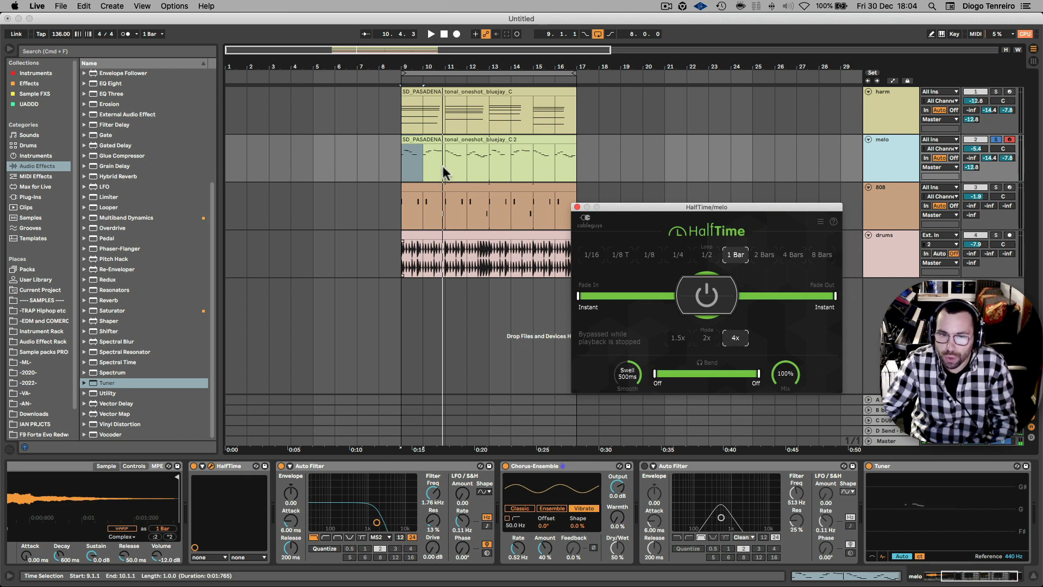
Split the melo clip at bar 10, shift the remainder one bar to bar 11, and play from bar 9
{"action": "double_click", "coordinate": [419, 138]}
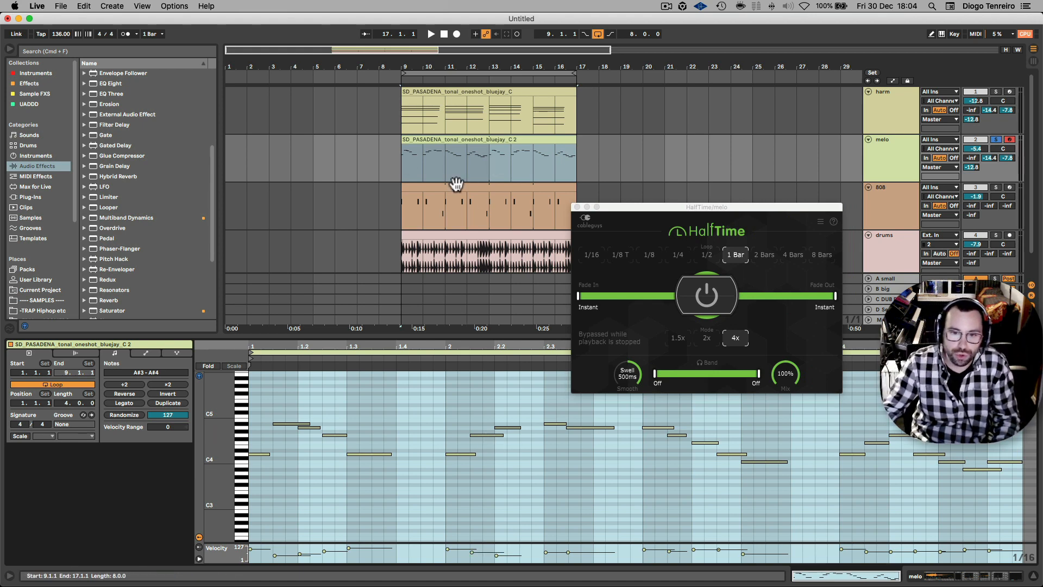
{"action": "left_click", "coordinate": [426, 163]}
{"action": "key", "text": "cmd+e"}
{"action": "left_click_drag", "start_coordinate": [450, 145], "coordinate": [461, 143]}
{"action": "left_click", "coordinate": [402, 165]}
{"action": "key", "text": "space"}
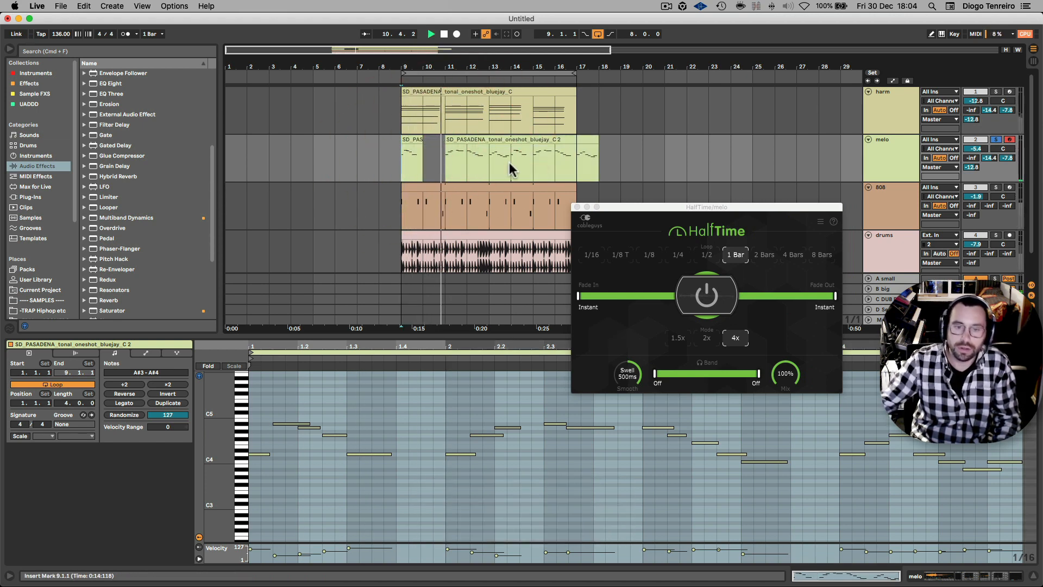
{"action": "key", "text": "space"}
Split the shifted melo clip at bar 12, place the one-bar piece at bar 10, and play from bar 9
{"action": "left_click", "coordinate": [492, 158]}
{"action": "key", "text": "super+e"}
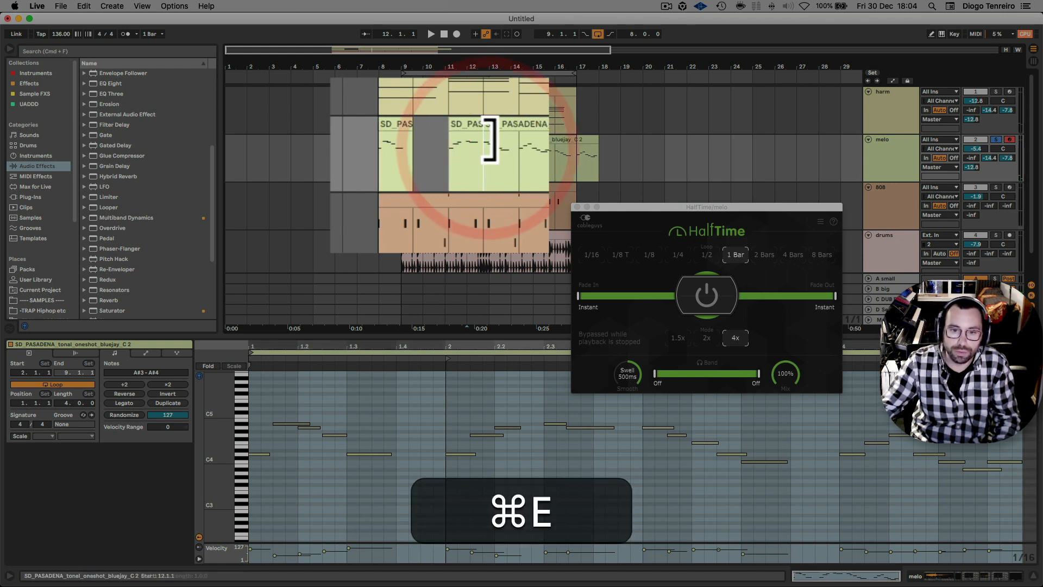
{"action": "left_click_drag", "start_coordinate": [467, 125], "coordinate": [412, 136]}
{"action": "left_click", "coordinate": [383, 161]}
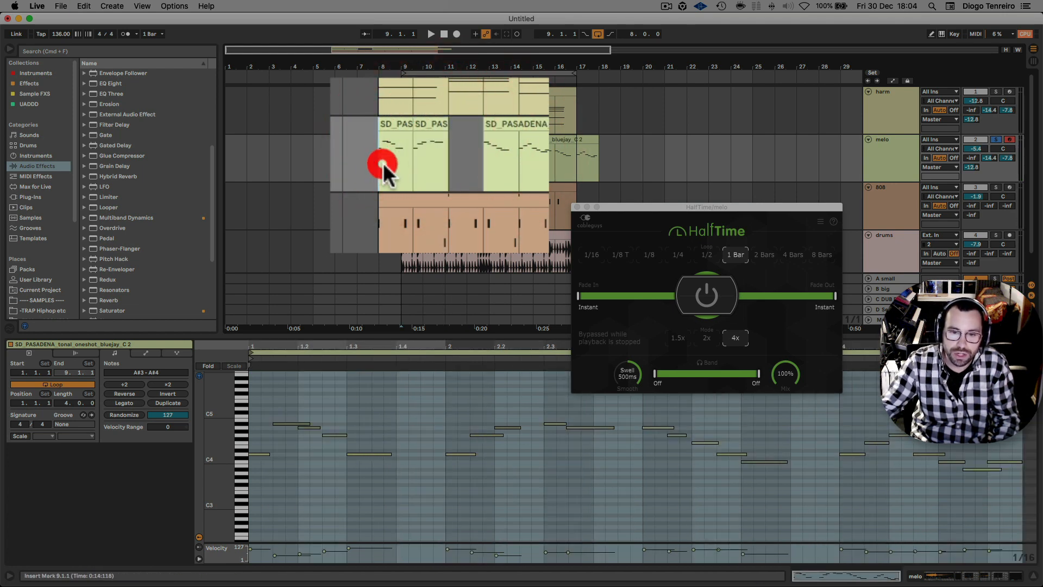
{"action": "key", "text": "space"}
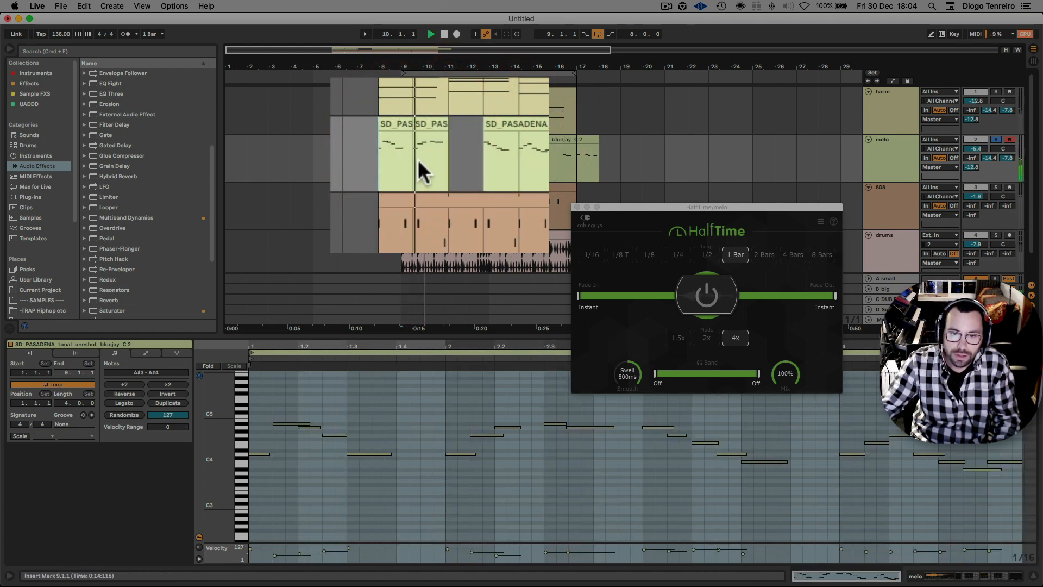
{"action": "key", "text": "space"}
Return the one-bar melo piece to bar 11 and play from bar 9, unsoloing the melo track to hear the full beat
{"action": "left_click_drag", "start_coordinate": [436, 125], "coordinate": [472, 143]}
{"action": "left_click_drag", "start_coordinate": [400, 122], "coordinate": [483, 184]}
{"action": "key", "text": "space"}
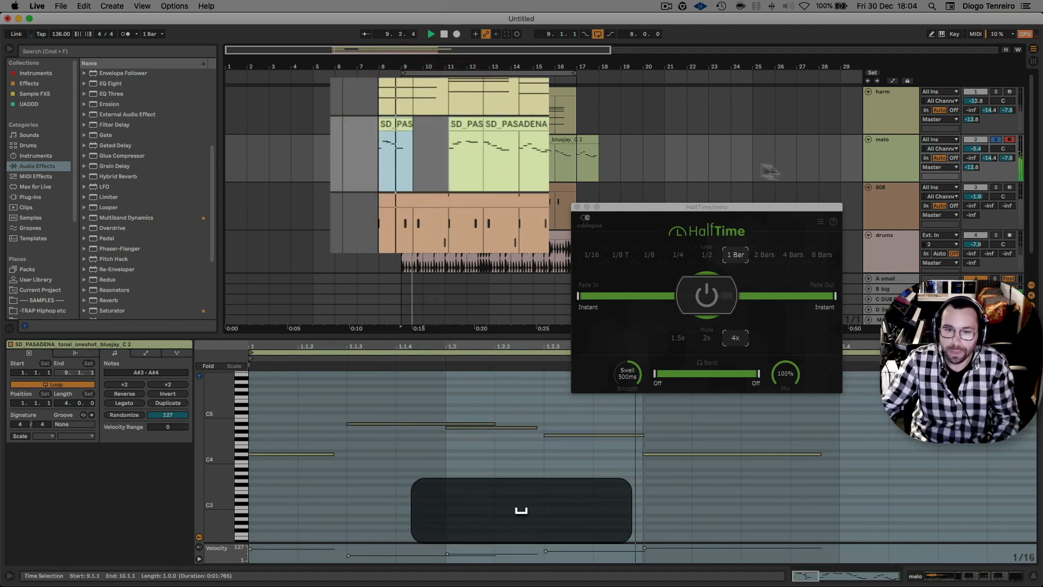
{"action": "left_click", "coordinate": [996, 140]}
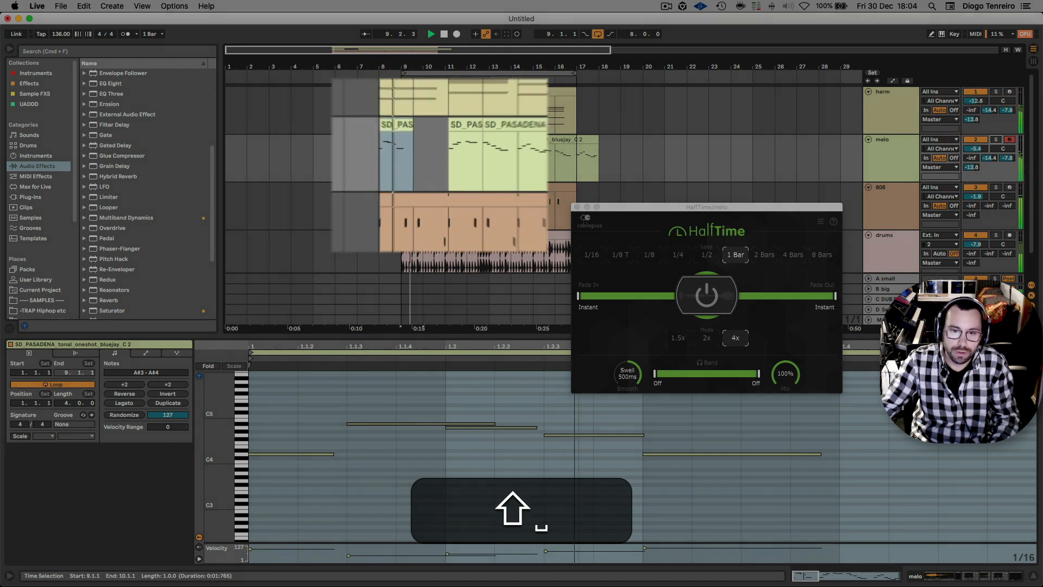
Show the melo device chain and shift the long melo clip one bar to bar 13 during playback, then stop playback
{"action": "key", "text": "shift+Tab"}
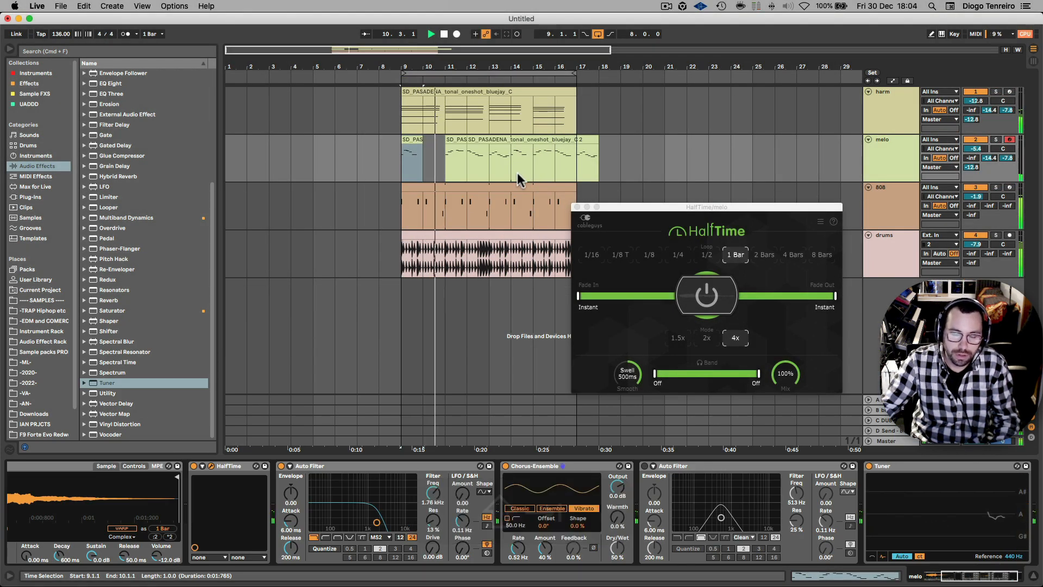
{"action": "left_click", "coordinate": [489, 138]}
{"action": "mouse_move", "coordinate": [489, 138]}
{"action": "left_mouse_down"}
{"action": "mouse_move", "coordinate": [513, 158]}
{"action": "mouse_move", "coordinate": [500, 131]}
{"action": "left_mouse_up"}
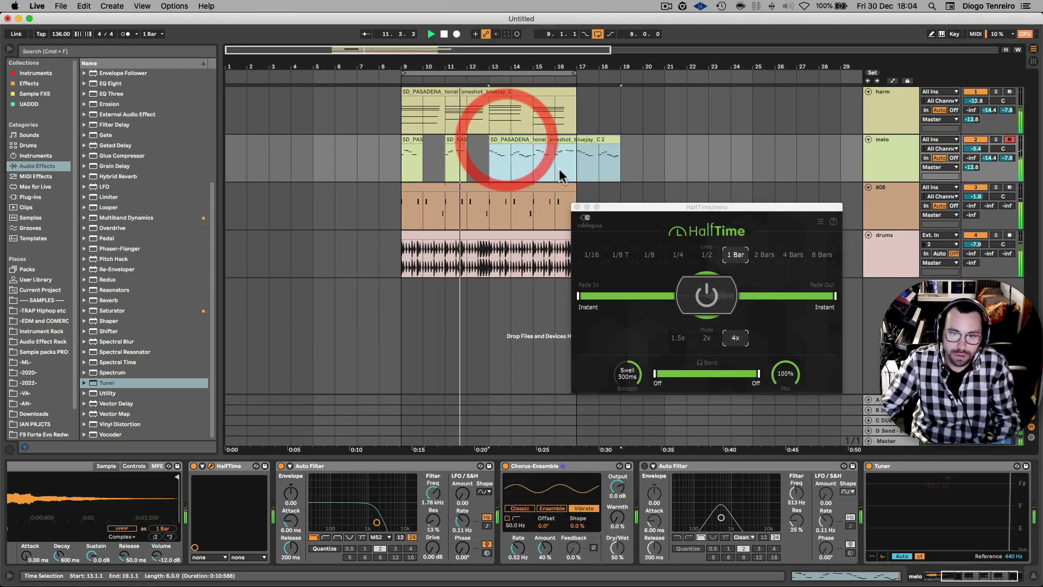
{"action": "key", "text": "space"}
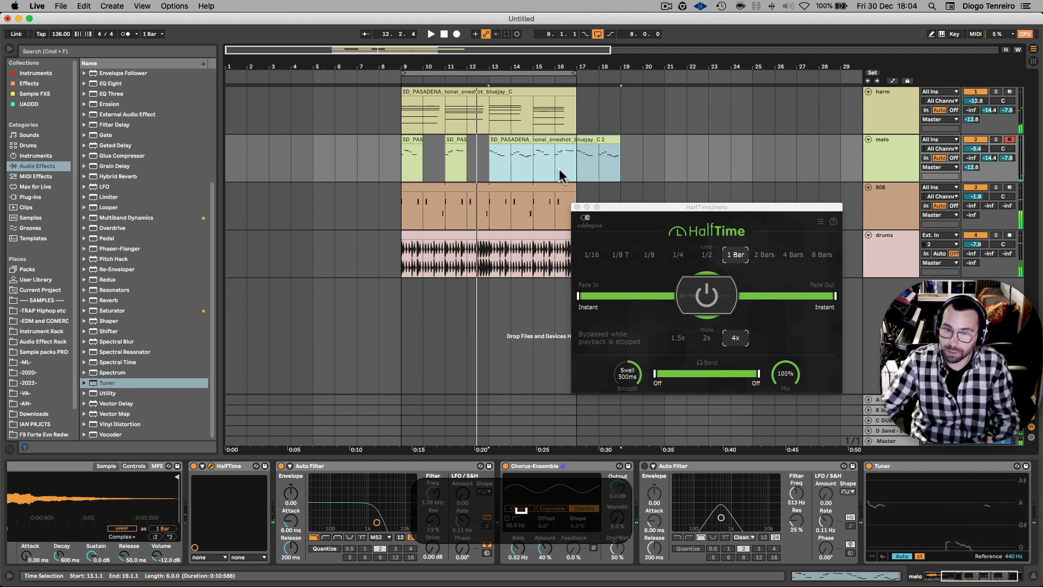
Move the HalfTime window clear of the clips and freeze the melo track
{"action": "left_click_drag", "start_coordinate": [612, 211], "coordinate": [644, 271]}
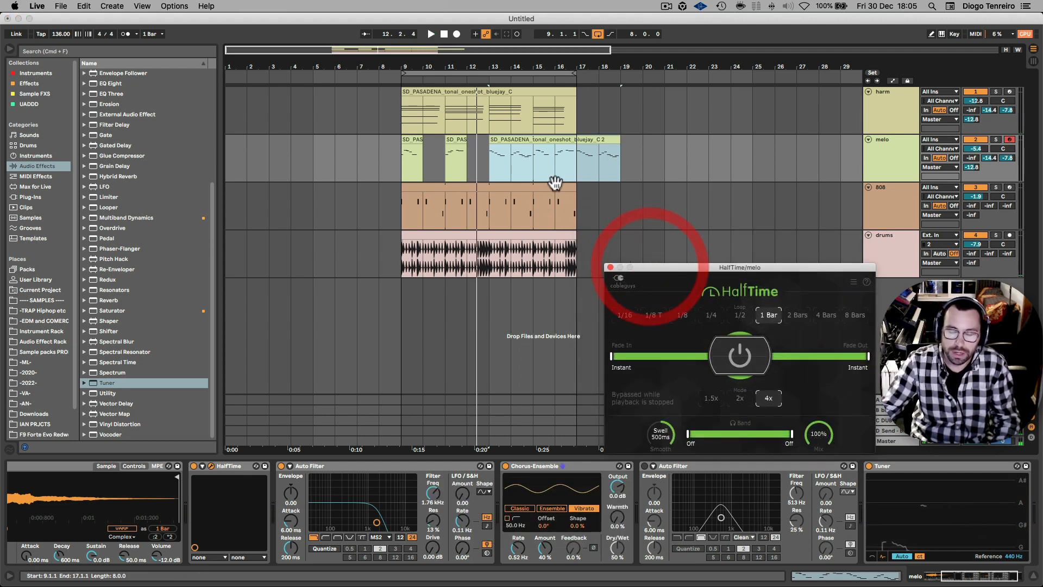
{"action": "right_click", "coordinate": [888, 160]}
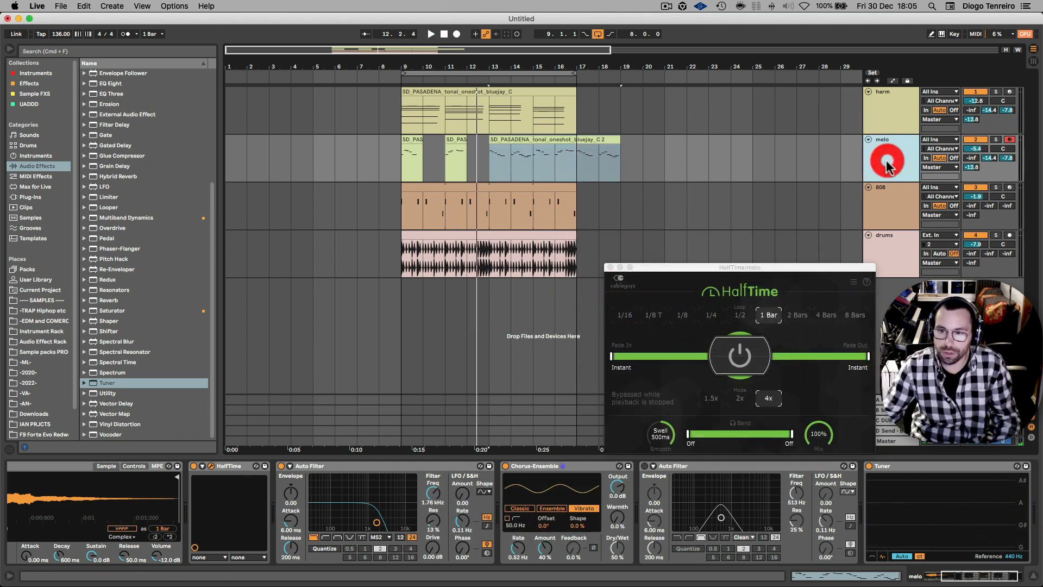
{"action": "left_click", "coordinate": [908, 233]}
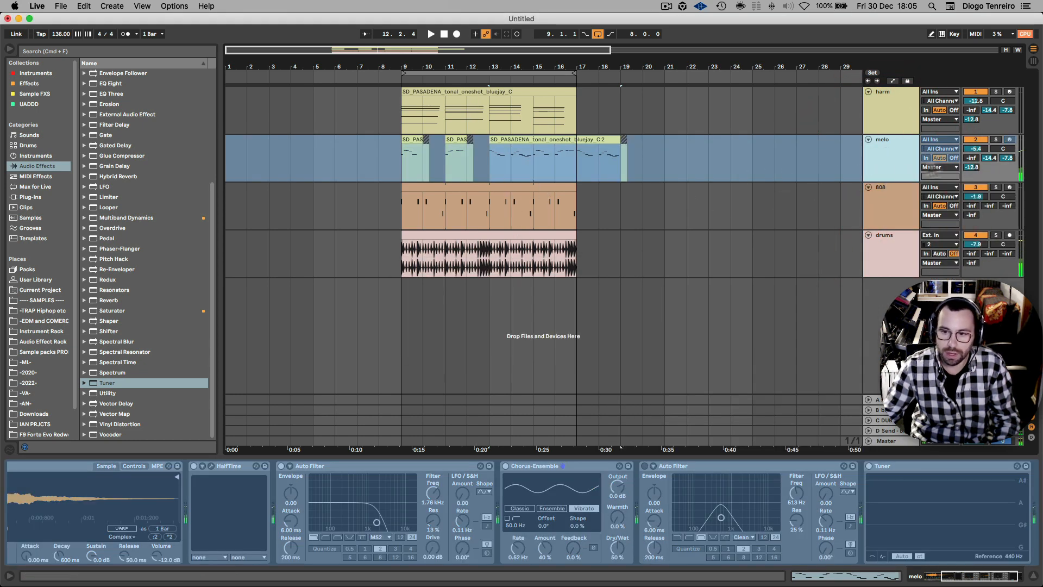
Insert an audio track below melo and copy all the frozen melo clips onto it as audio, starting at bar 9
{"action": "left_click", "coordinate": [896, 168]}
{"action": "key", "text": "super+t"}
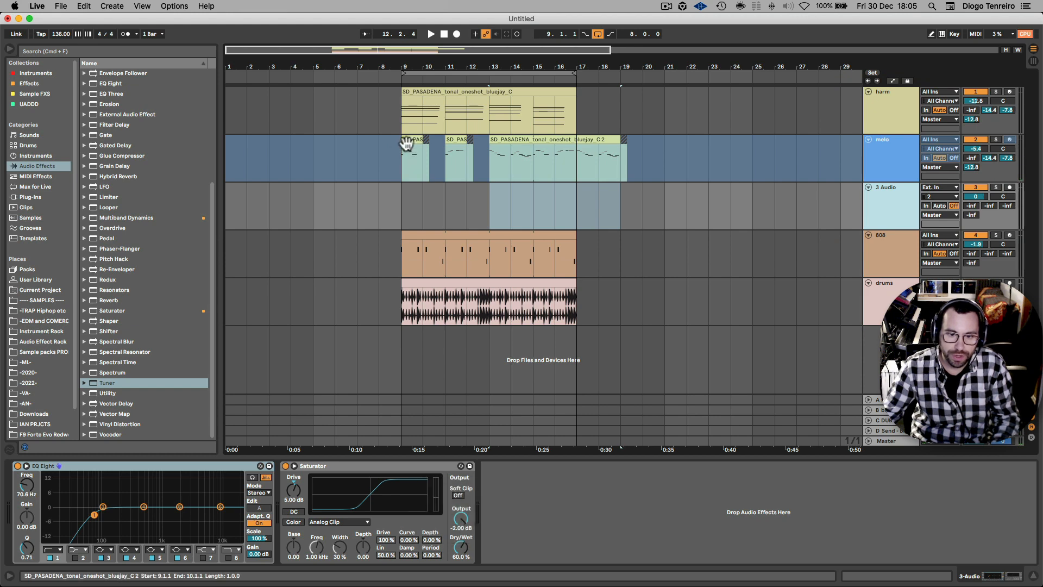
{"action": "left_click", "coordinate": [406, 143]}
{"action": "left_click", "coordinate": [584, 141], "text": "shift"}
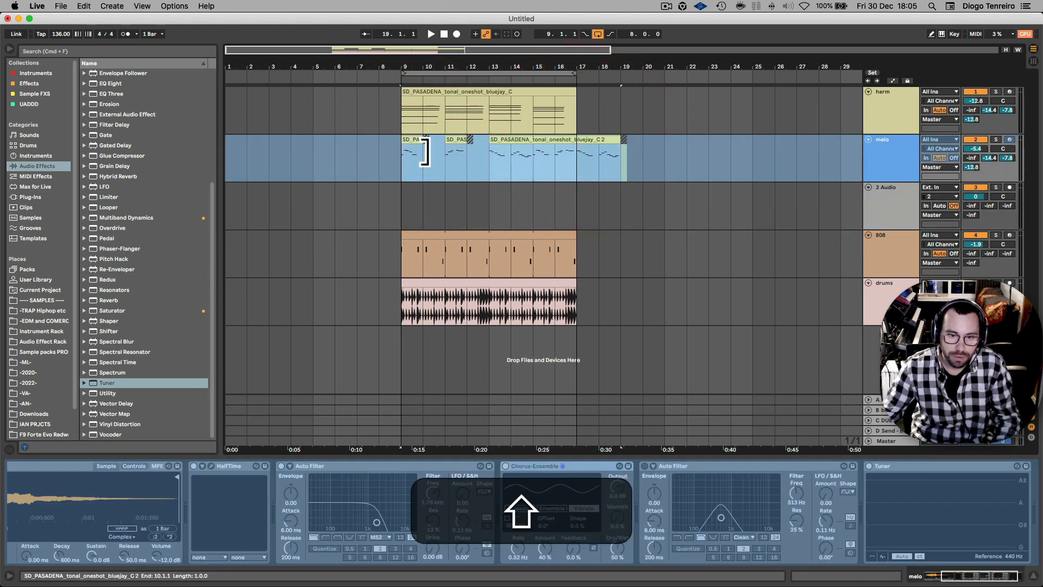
{"action": "left_click_drag", "start_coordinate": [415, 140], "coordinate": [410, 199]}
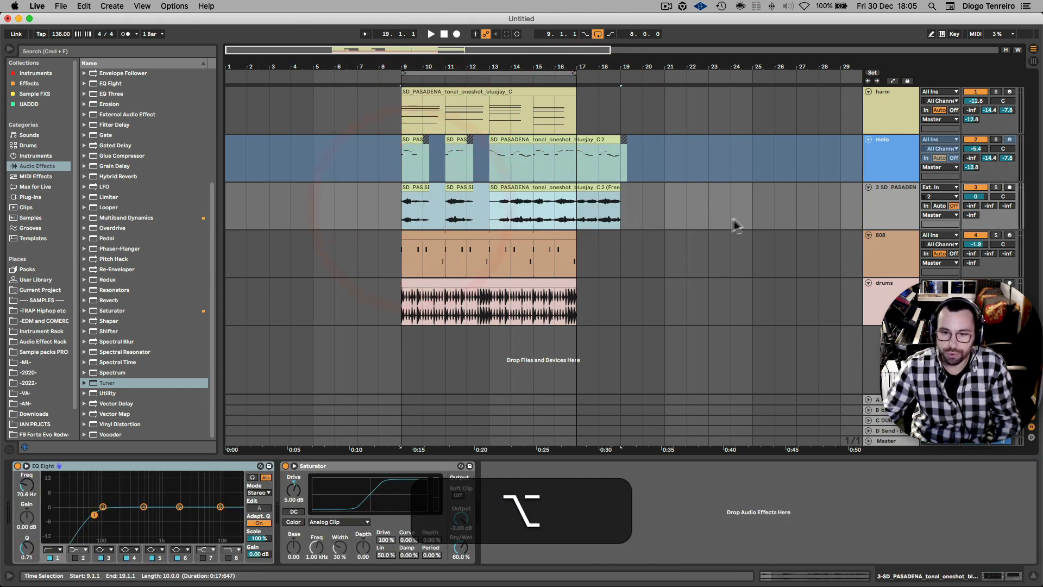
Unfreeze the melo track
{"action": "left_click", "coordinate": [463, 207]}
{"action": "right_click", "coordinate": [886, 157]}
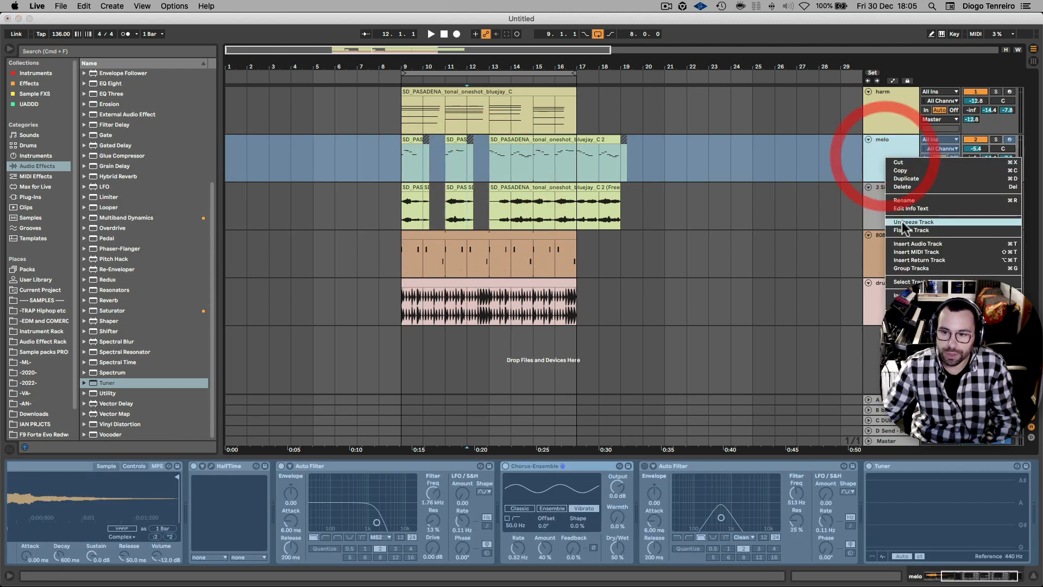
{"action": "left_click", "coordinate": [903, 223]}
Reverse the first audio clip on the new track and move it from bar 9 to bar 10
{"action": "left_click", "coordinate": [414, 188]}
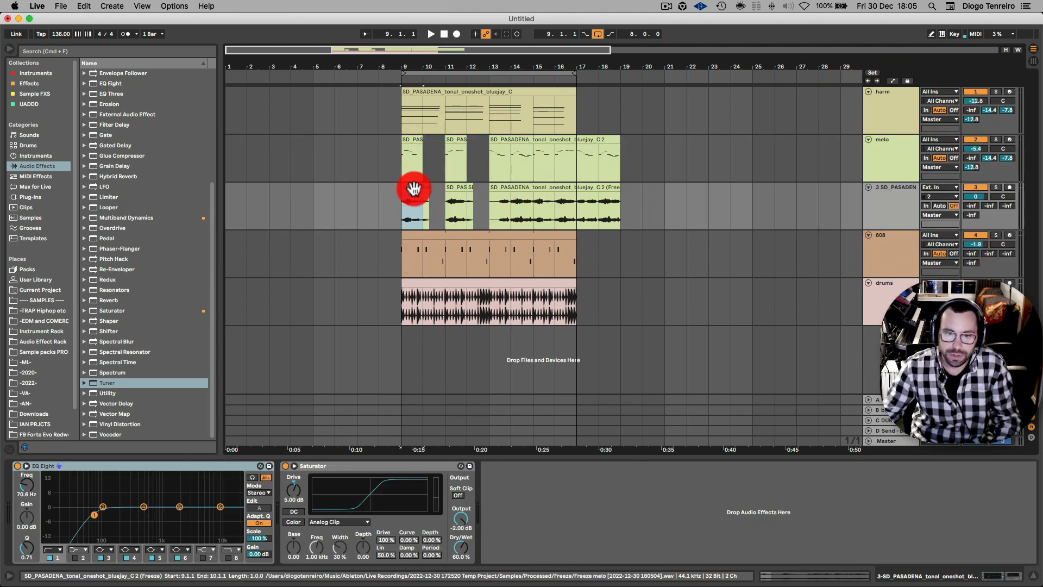
{"action": "left_click", "coordinate": [408, 189]}
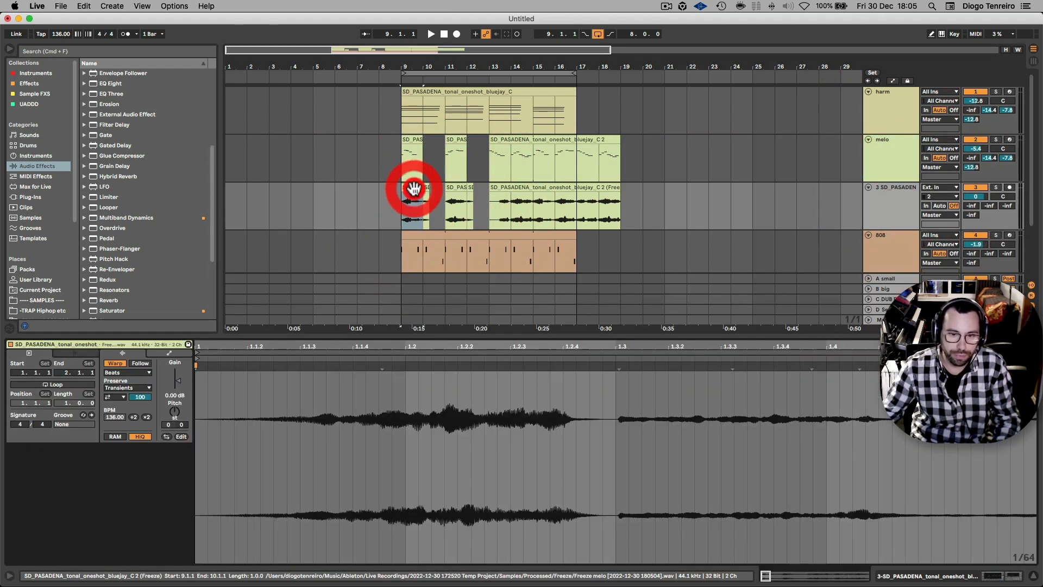
{"action": "left_click", "coordinate": [167, 437]}
{"action": "key", "text": "shift+Tab"}
{"action": "left_click_drag", "start_coordinate": [413, 189], "coordinate": [432, 190]}
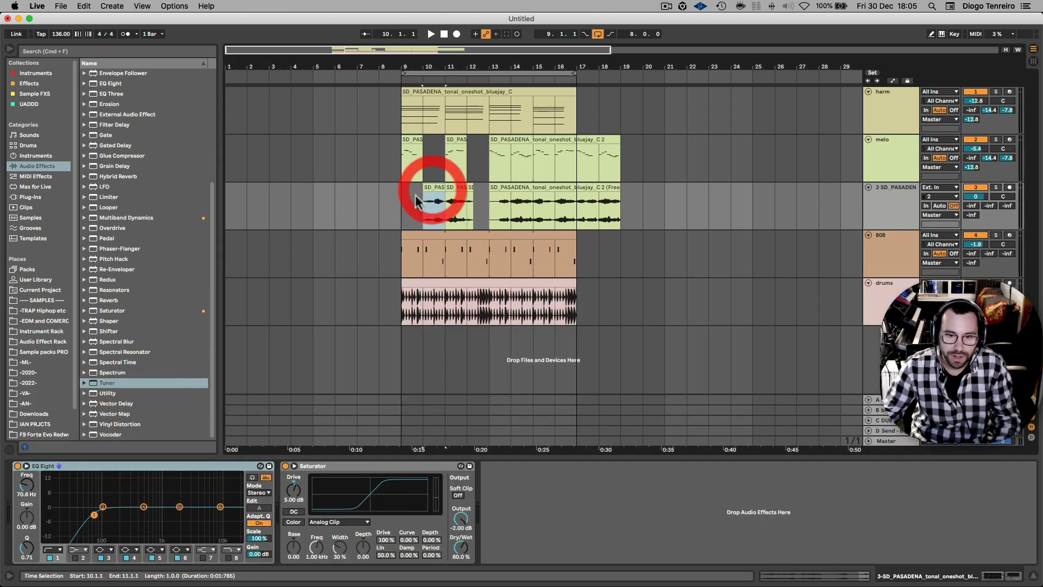
Switch melo's HalfTime to 2x mode, move the melo clip at bar 11 to bar 10 and play the beat from bar 9
{"action": "left_click", "coordinate": [403, 196]}
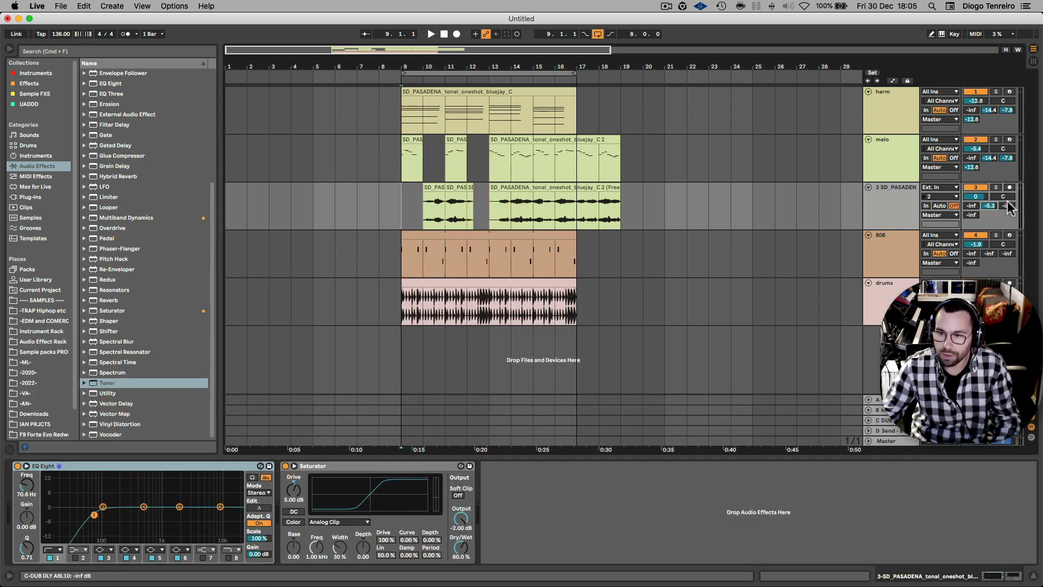
{"action": "key", "text": "space"}
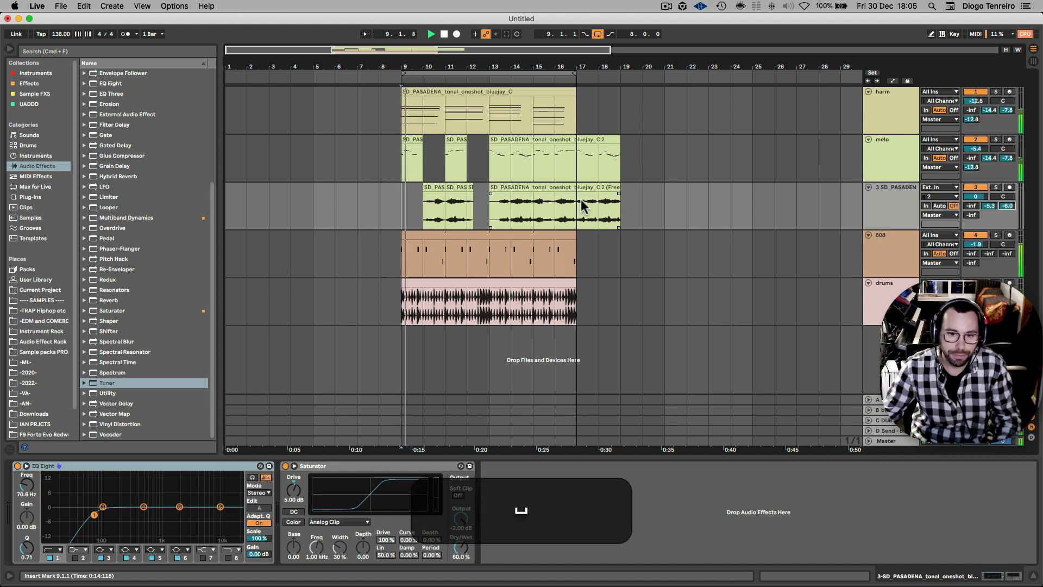
{"action": "left_click", "coordinate": [894, 145]}
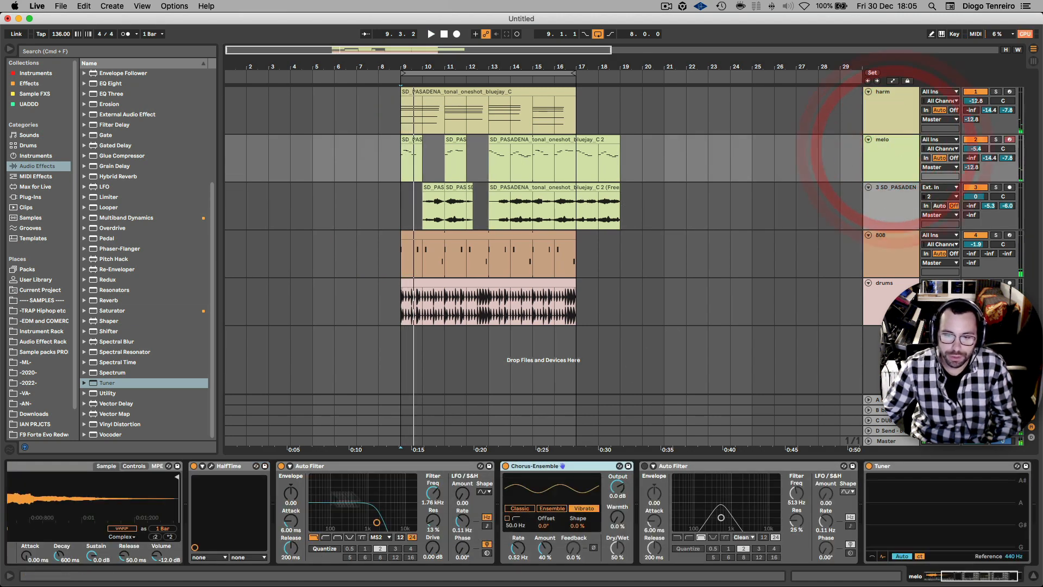
{"action": "left_click", "coordinate": [211, 466]}
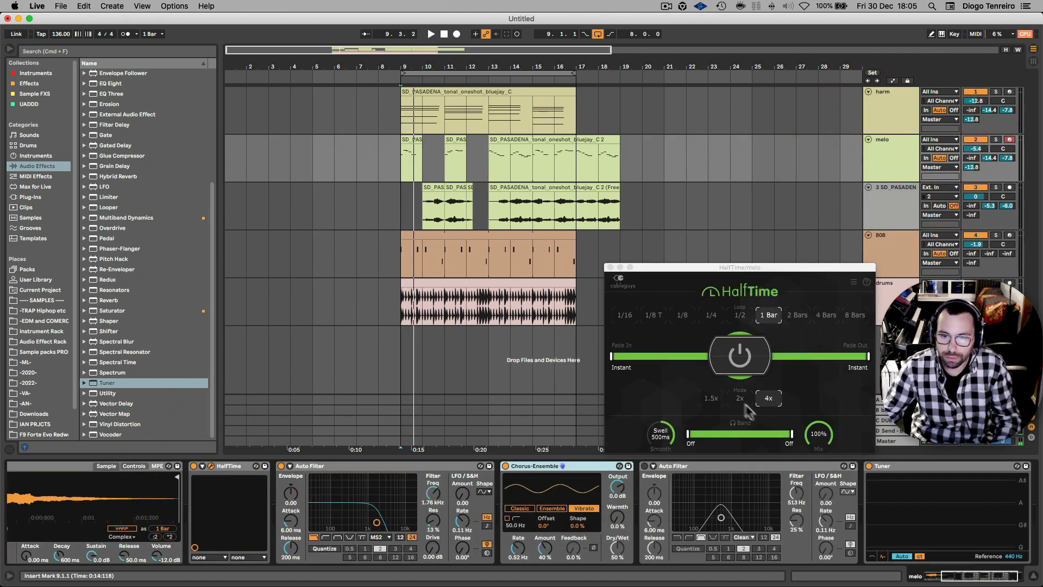
{"action": "left_click", "coordinate": [740, 397]}
{"action": "left_click", "coordinate": [610, 268]}
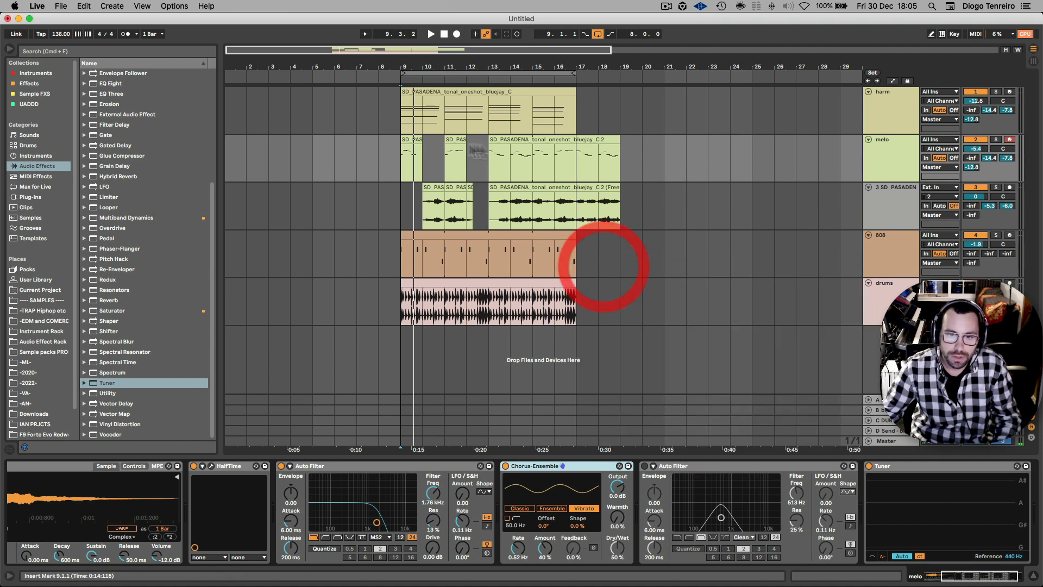
{"action": "left_click_drag", "start_coordinate": [454, 141], "coordinate": [435, 143]}
{"action": "left_click", "coordinate": [401, 169]}
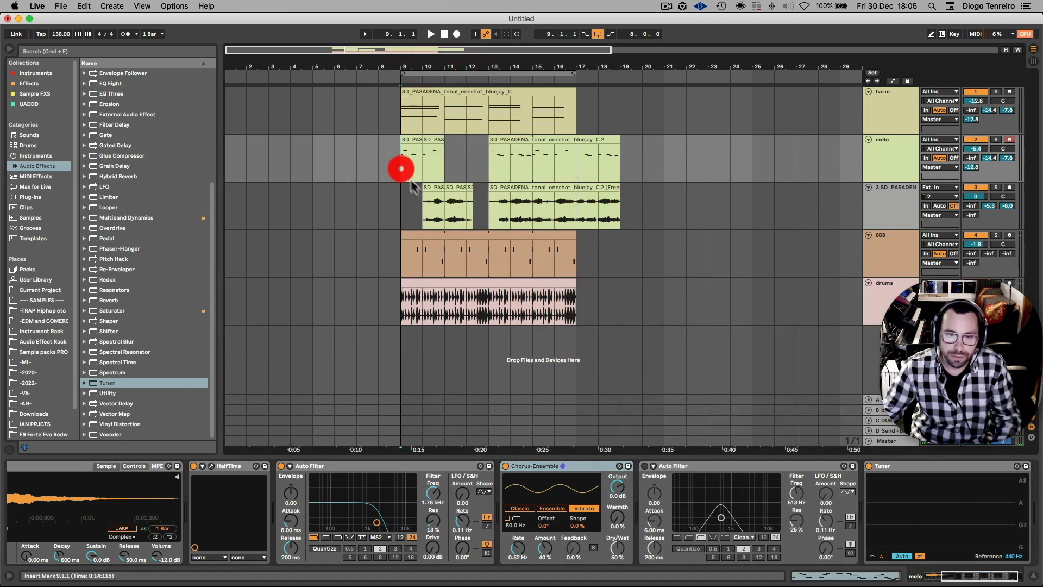
{"action": "key", "text": "space"}
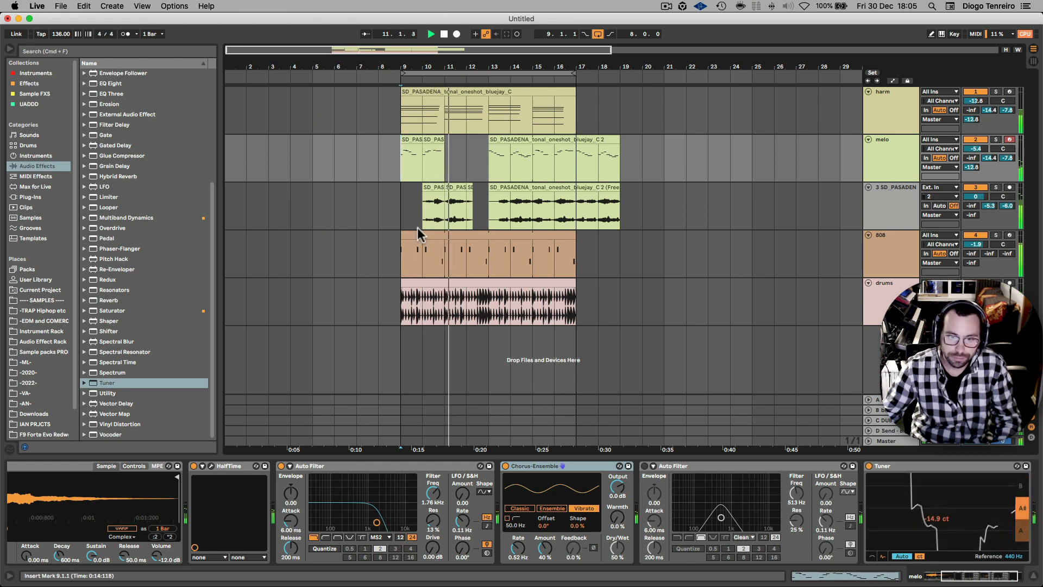
Stop playback and delete all audio clips from bar 11 onward on the new audio track
{"action": "left_click", "coordinate": [434, 195]}
{"action": "key", "text": "space"}
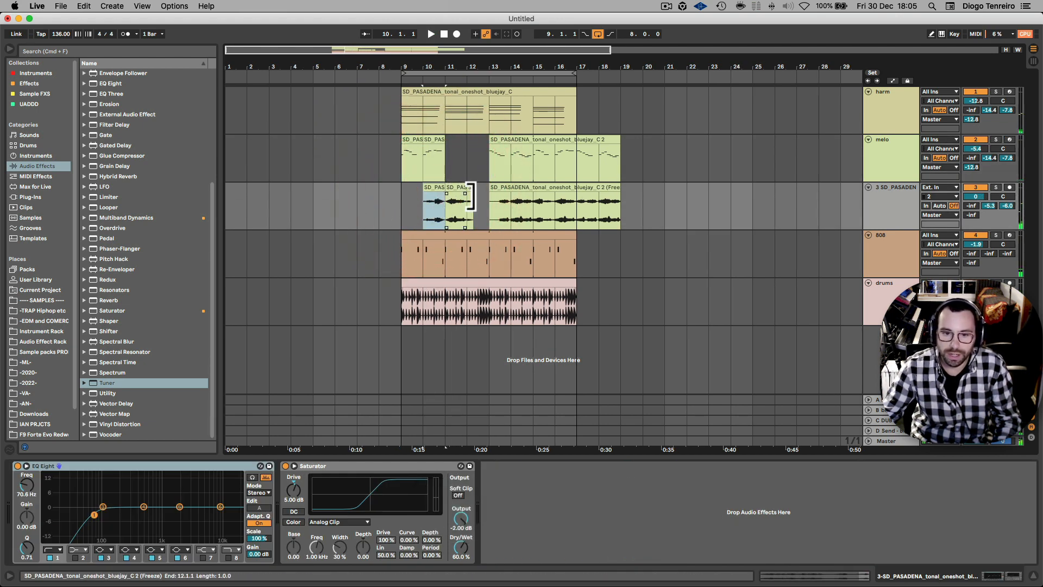
{"action": "left_click_drag", "start_coordinate": [642, 206], "coordinate": [443, 205]}
{"action": "key", "text": "BackSpace"}
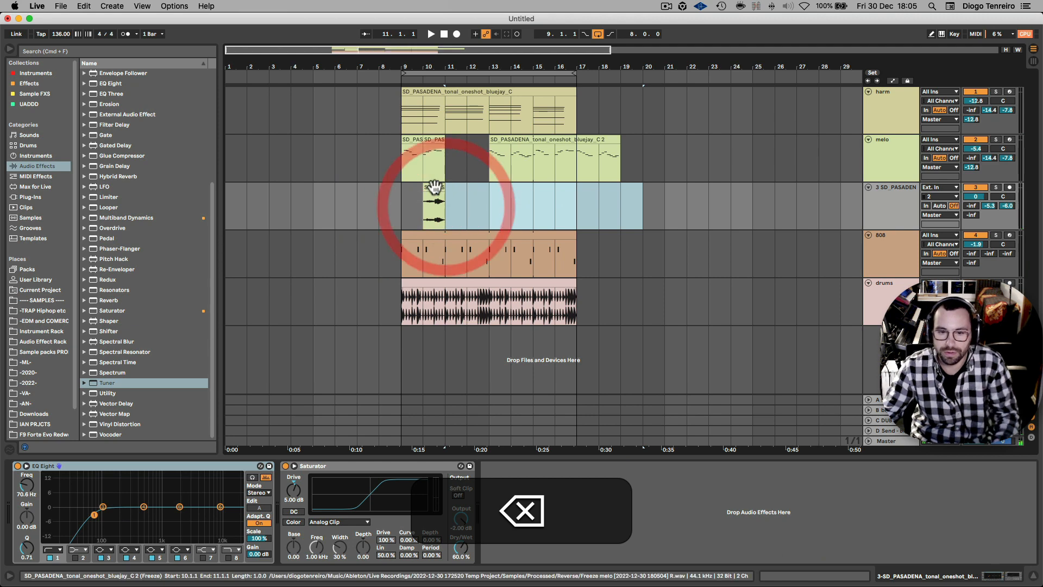
Move melo's second clip back to bar 11, return its HalfTime to 4x mode and play from bar 9
{"action": "left_click", "coordinate": [435, 187]}
{"action": "left_click_drag", "start_coordinate": [435, 140], "coordinate": [454, 146]}
{"action": "left_click", "coordinate": [406, 161]}
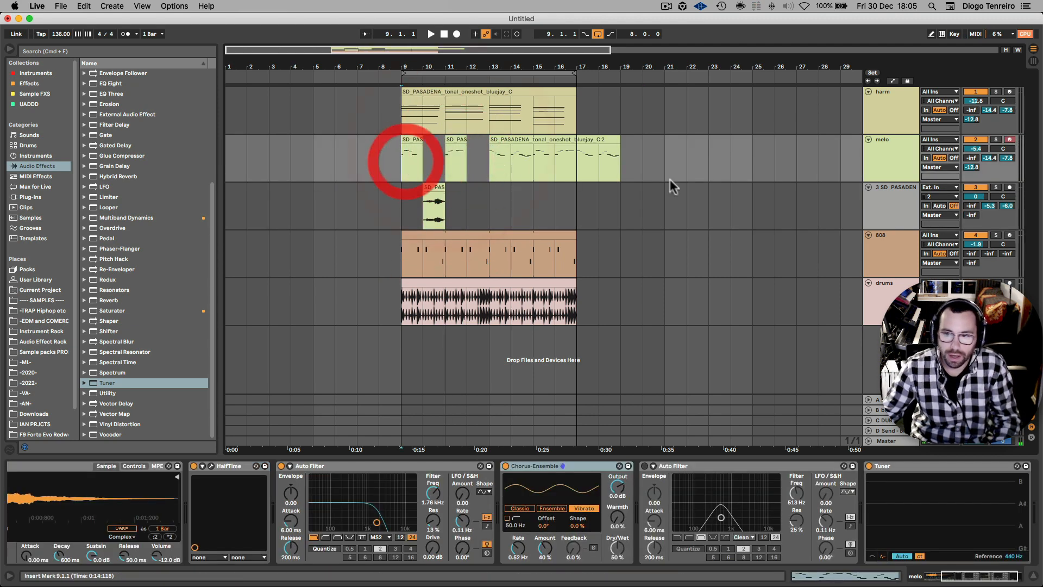
{"action": "left_click", "coordinate": [211, 468]}
{"action": "left_click", "coordinate": [768, 398]}
{"action": "key", "text": "space"}
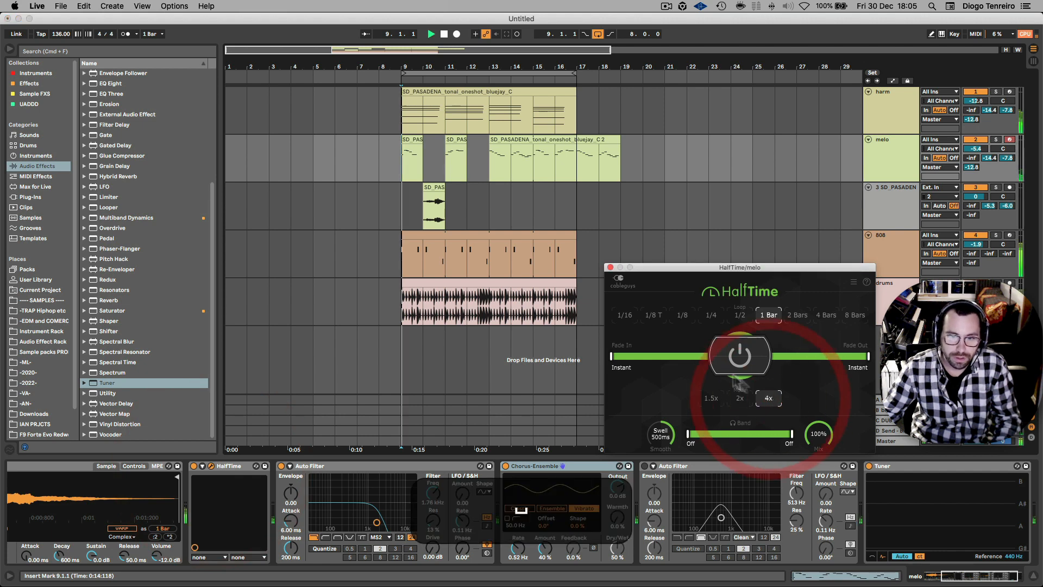
{"action": "left_click", "coordinate": [610, 266]}
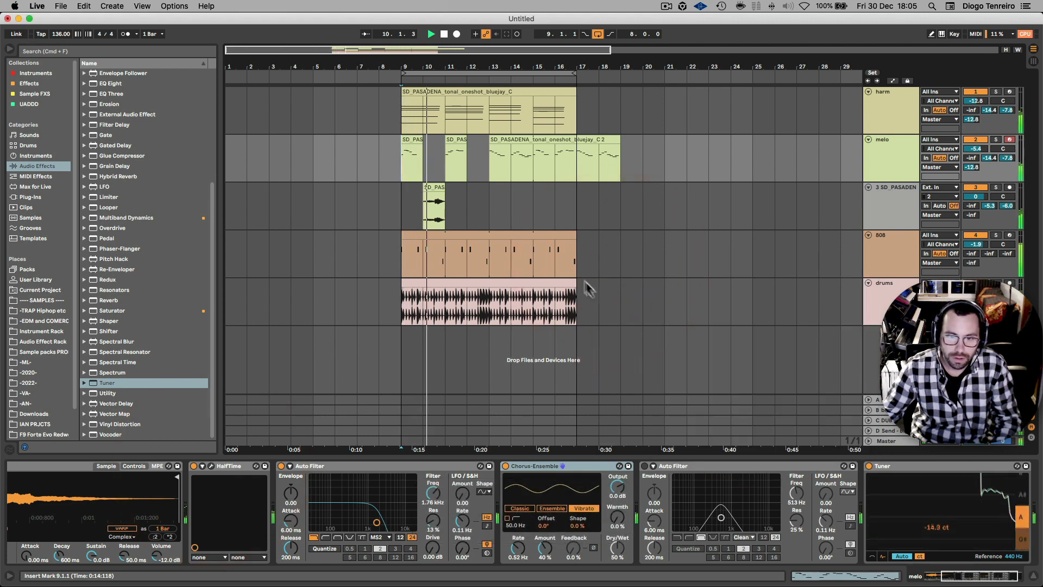
Lower the new audio track's volume to -6.9 dB and shorten its reversed clip to 10.2–10.4 with a fade-in
{"action": "left_click_drag", "start_coordinate": [976, 197], "coordinate": [975, 209]}
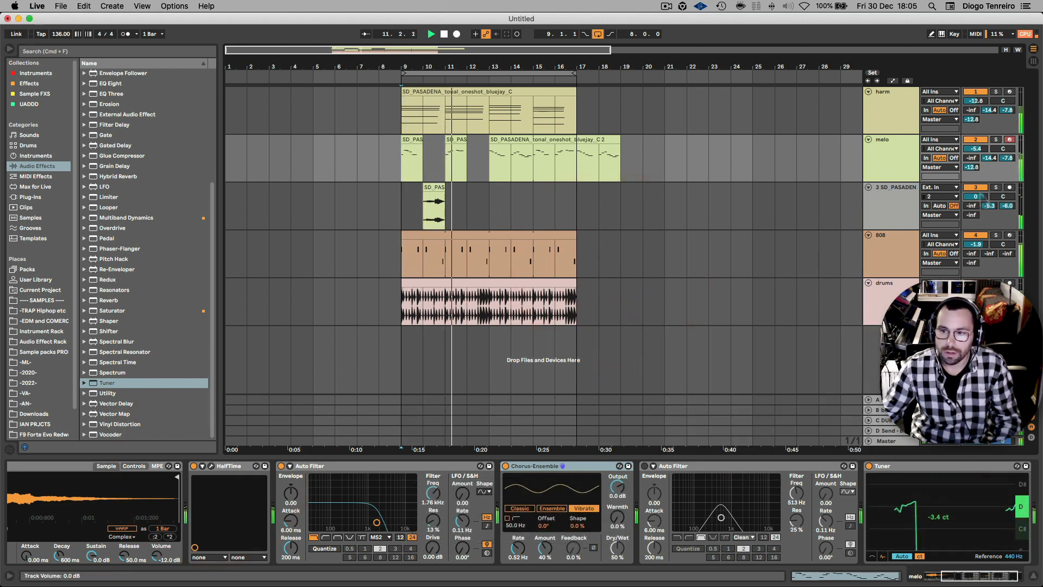
{"action": "key", "text": "space"}
{"action": "left_click_drag", "start_coordinate": [438, 67], "coordinate": [444, 114]}
{"action": "left_click_drag", "start_coordinate": [414, 189], "coordinate": [507, 197]}
{"action": "mouse_move", "coordinate": [464, 195]}
{"action": "left_mouse_down"}
{"action": "mouse_move", "coordinate": [478, 192]}
{"action": "mouse_move", "coordinate": [466, 191]}
{"action": "left_mouse_up"}
{"action": "left_click", "coordinate": [294, 216]}
{"action": "key", "text": "space"}
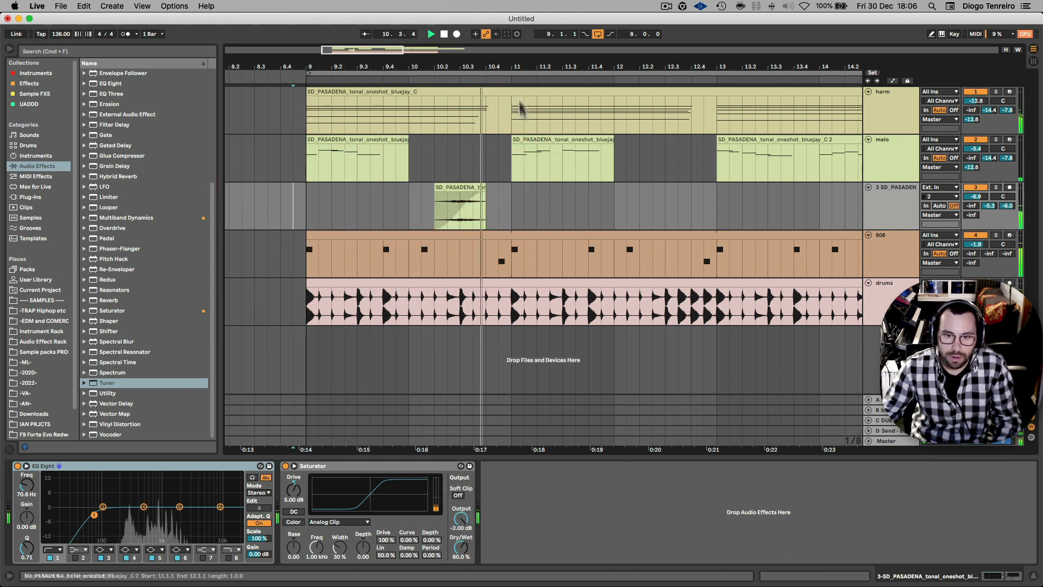
Stop playback and transpose the shortened reversed clip up 12 semitones
{"action": "left_click_drag", "start_coordinate": [517, 77], "coordinate": [472, 49]}
{"action": "key", "text": "space"}
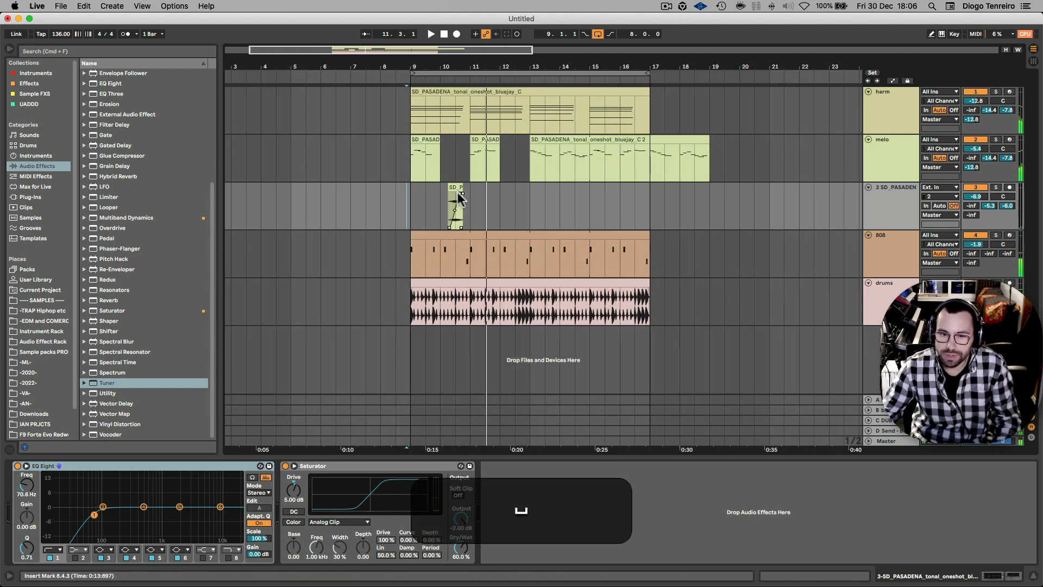
{"action": "left_click", "coordinate": [454, 203]}
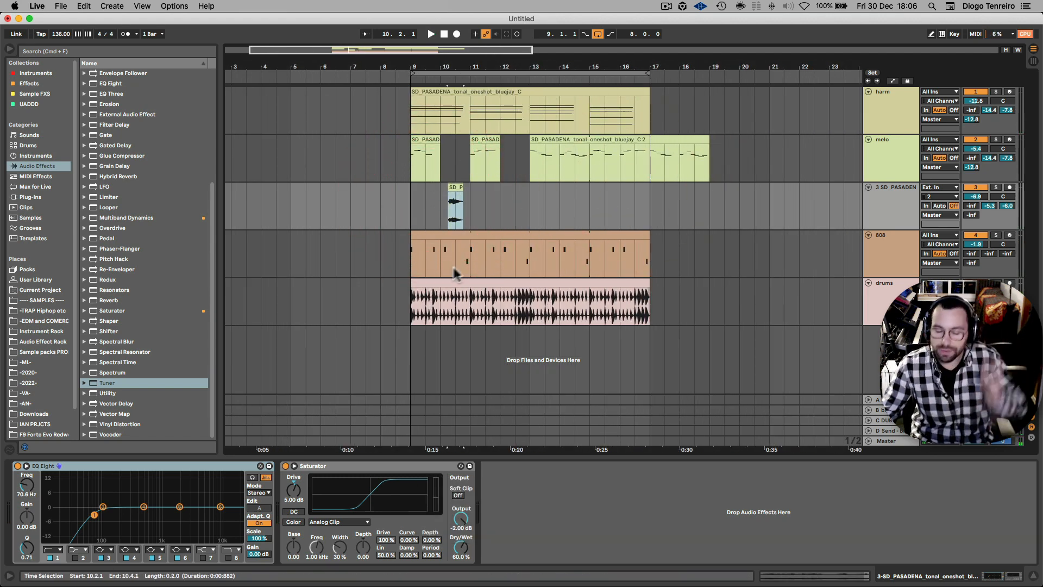
{"action": "left_click", "coordinate": [898, 222]}
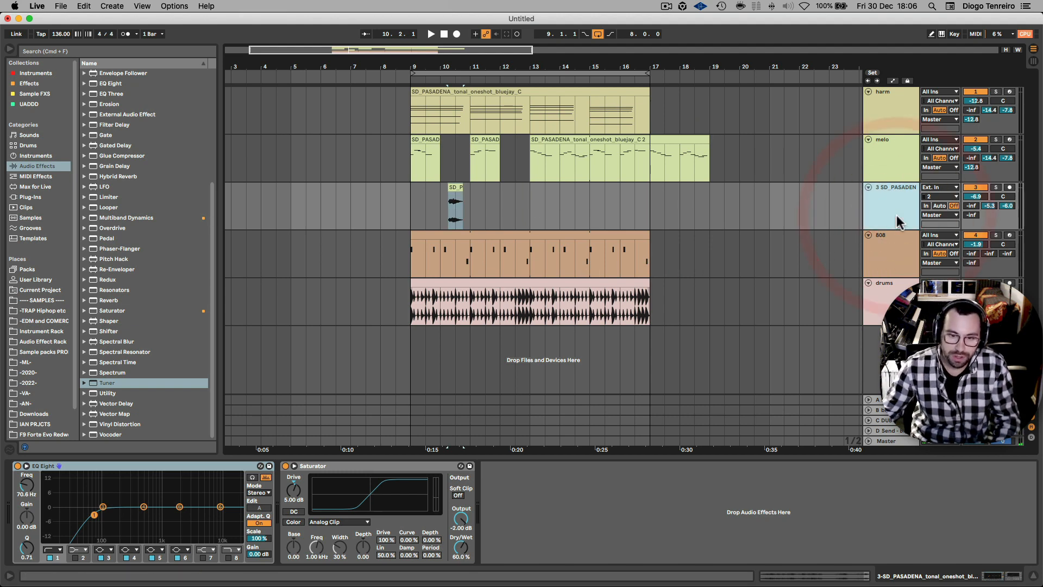
{"action": "double_click", "coordinate": [456, 201]}
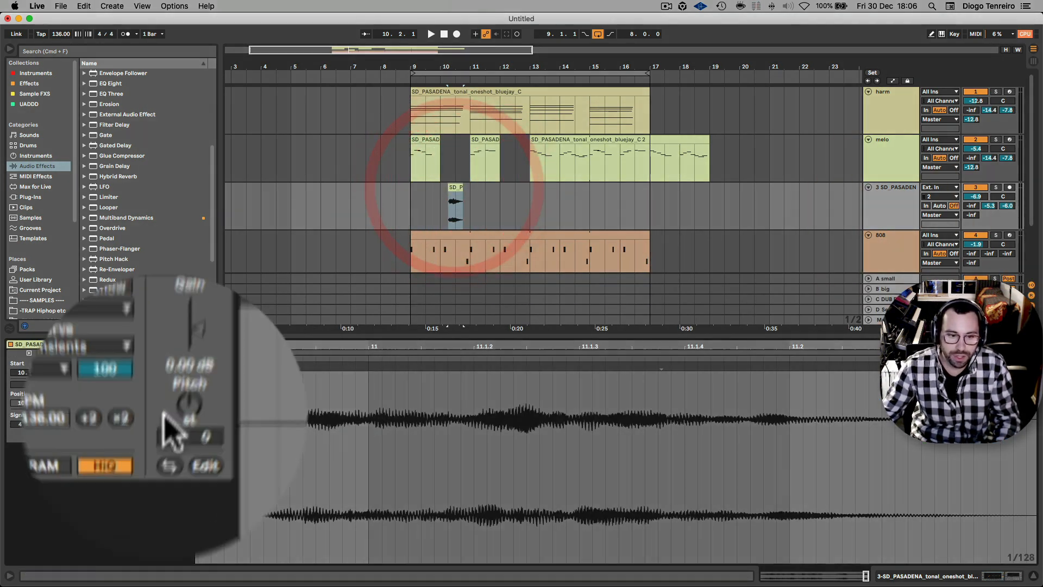
{"action": "key", "text": "shift"}
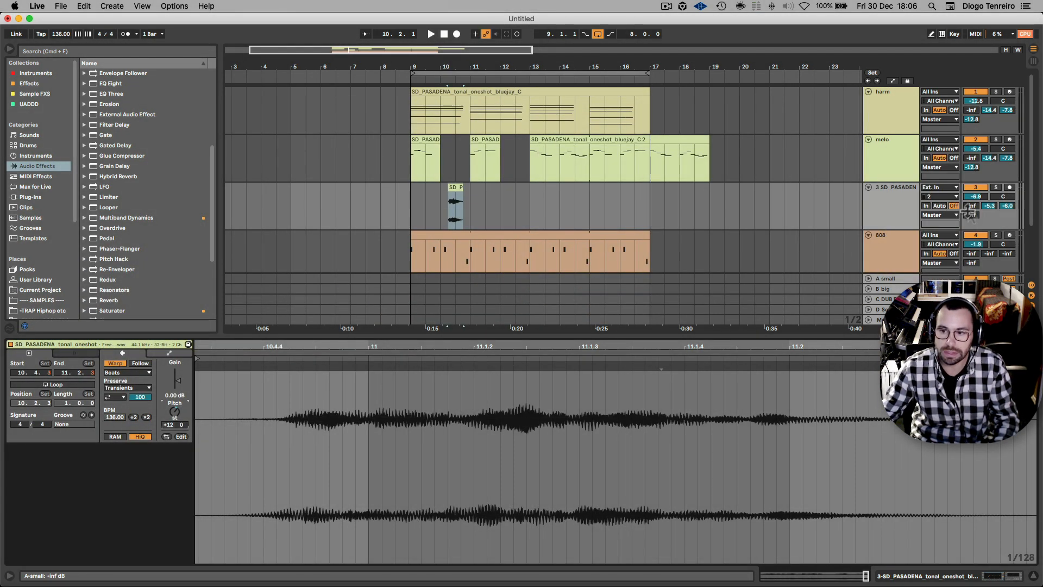
Raise the new audio track's send D to 0 dB and lower the track volume to -13.9 dB while auditioning the clip
{"action": "mouse_move", "coordinate": [971, 216]}
{"action": "left_mouse_down"}
{"action": "mouse_move", "coordinate": [971, 179]}
{"action": "mouse_move", "coordinate": [973, 217]}
{"action": "left_mouse_up"}
{"action": "key", "text": "space"}
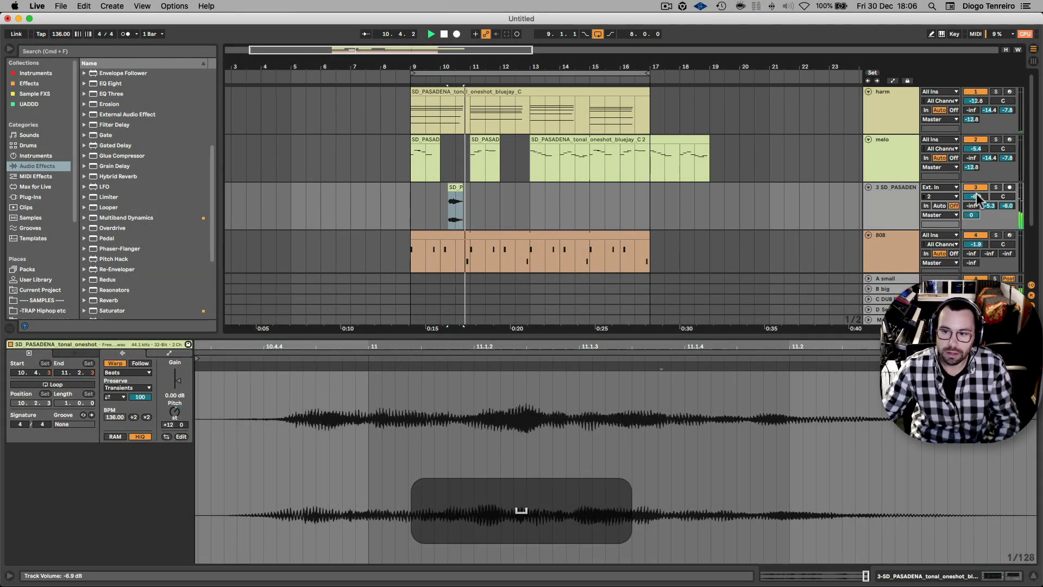
{"action": "key", "text": "space"}
Recut the reversed clip so a different one-bar section of it fills bar 10, and play from just before it
{"action": "left_click_drag", "start_coordinate": [449, 201], "coordinate": [253, 199]}
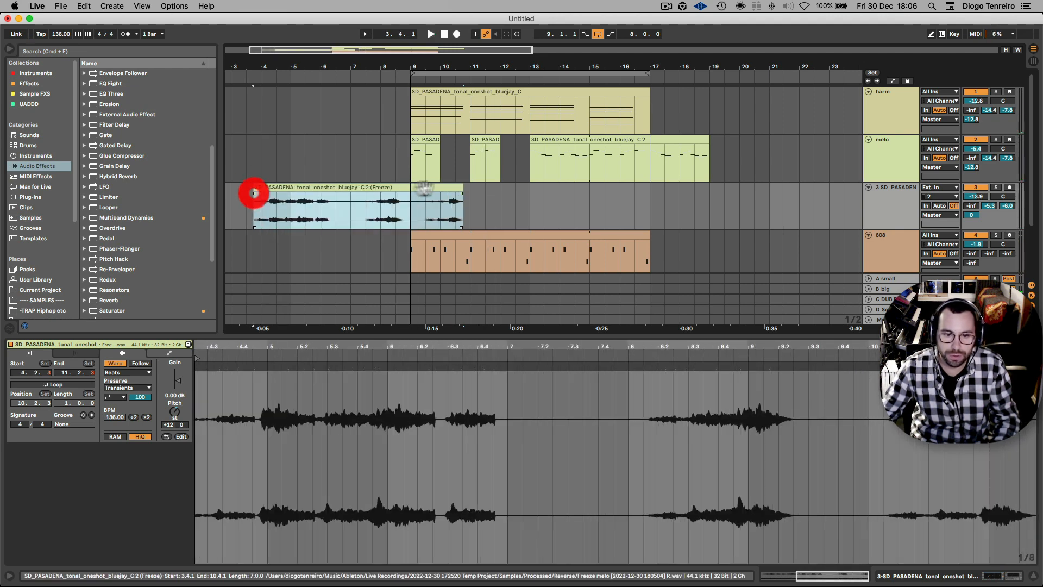
{"action": "left_click", "coordinate": [465, 198]}
{"action": "left_click_drag", "start_coordinate": [464, 199], "coordinate": [441, 197]}
{"action": "left_click", "coordinate": [421, 201]}
{"action": "key", "text": "space"}
{"action": "key", "text": "shift+Tab"}
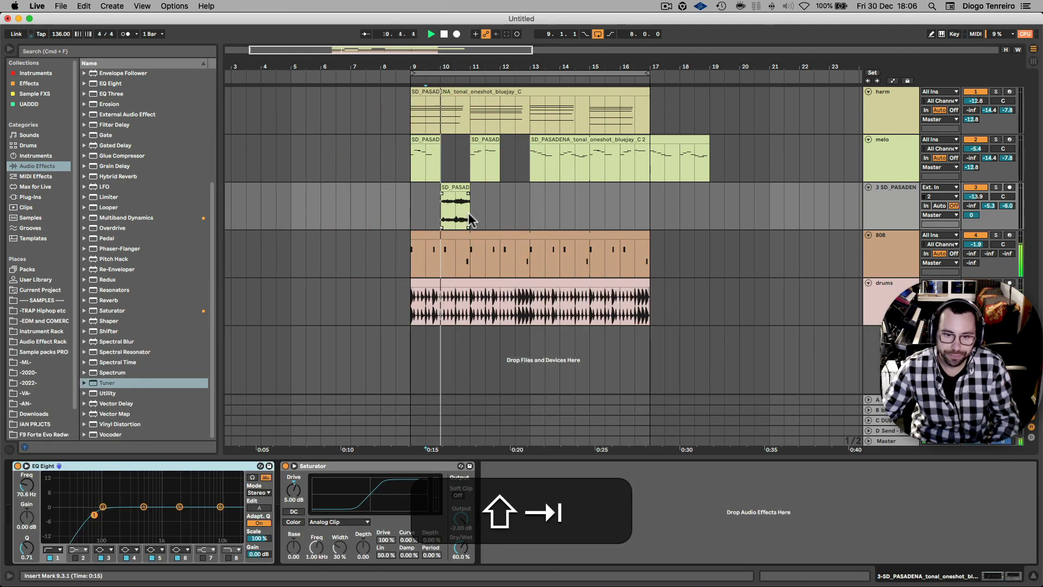
Transpose the reversed clip in bar 10 down to -12 semitones and play it with the beat
{"action": "double_click", "coordinate": [455, 198]}
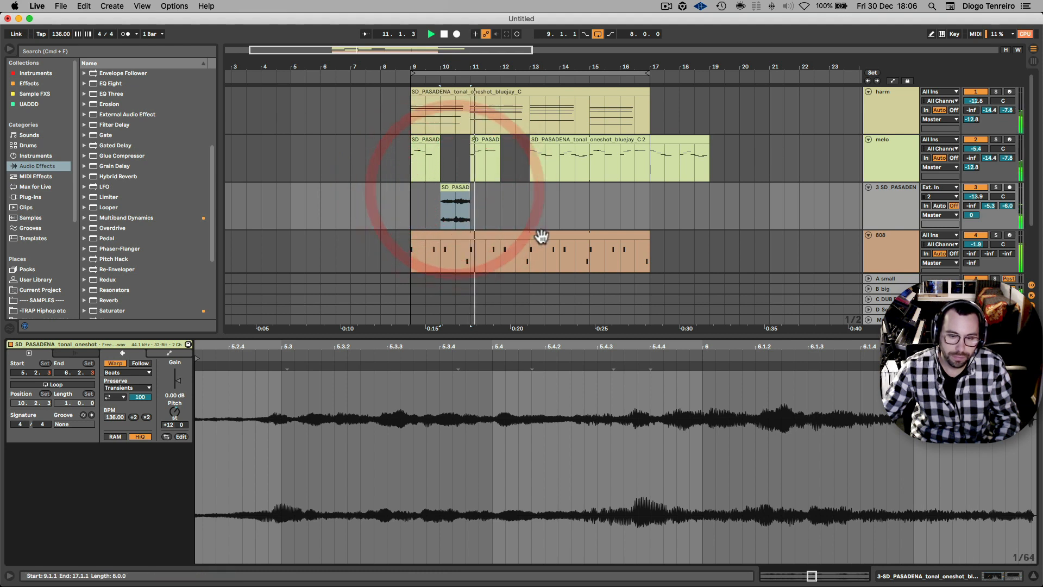
{"action": "left_click", "coordinate": [491, 221]}
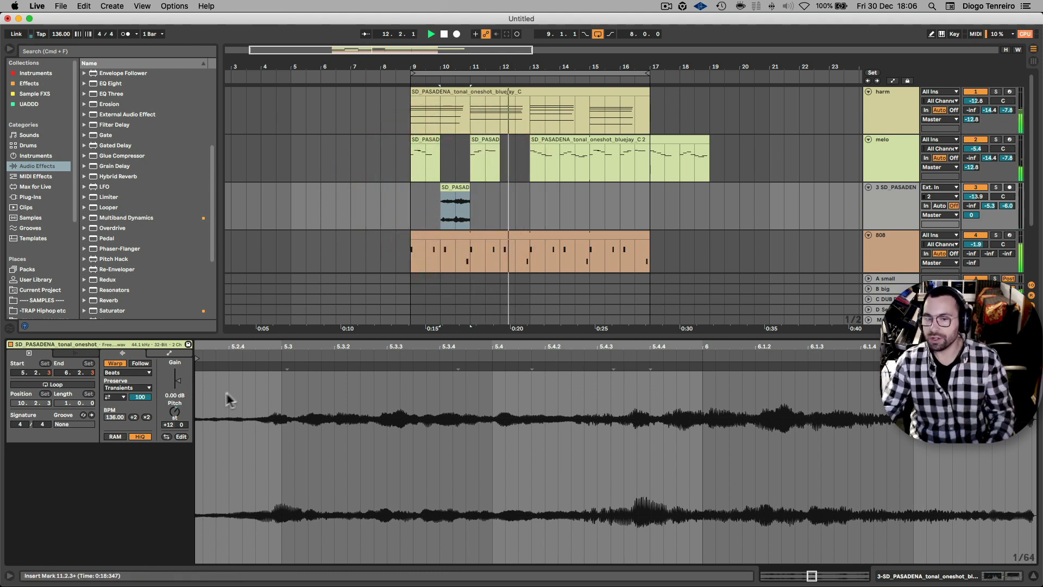
{"action": "key", "text": "space"}
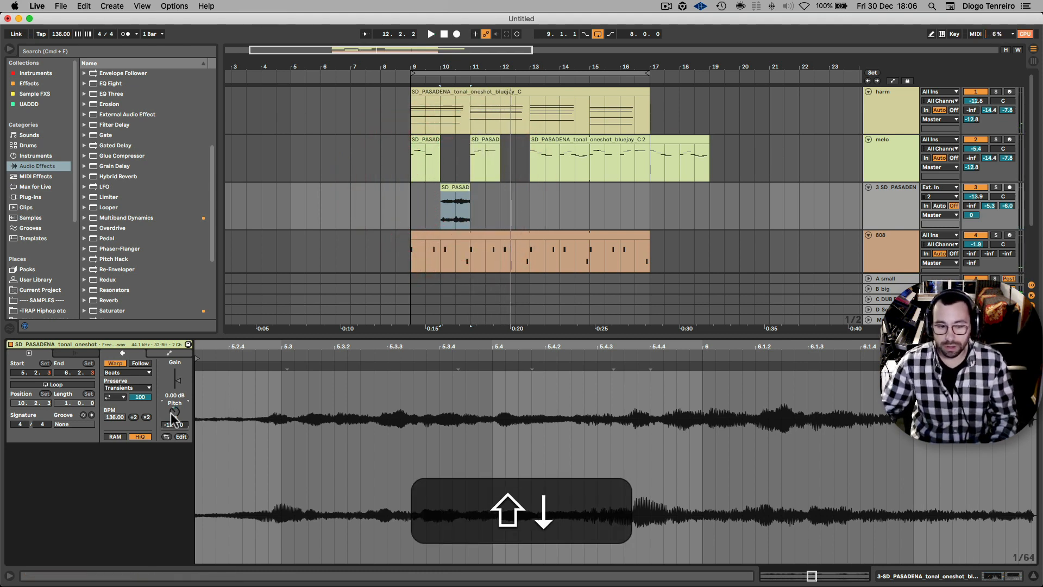
{"action": "key", "text": "space"}
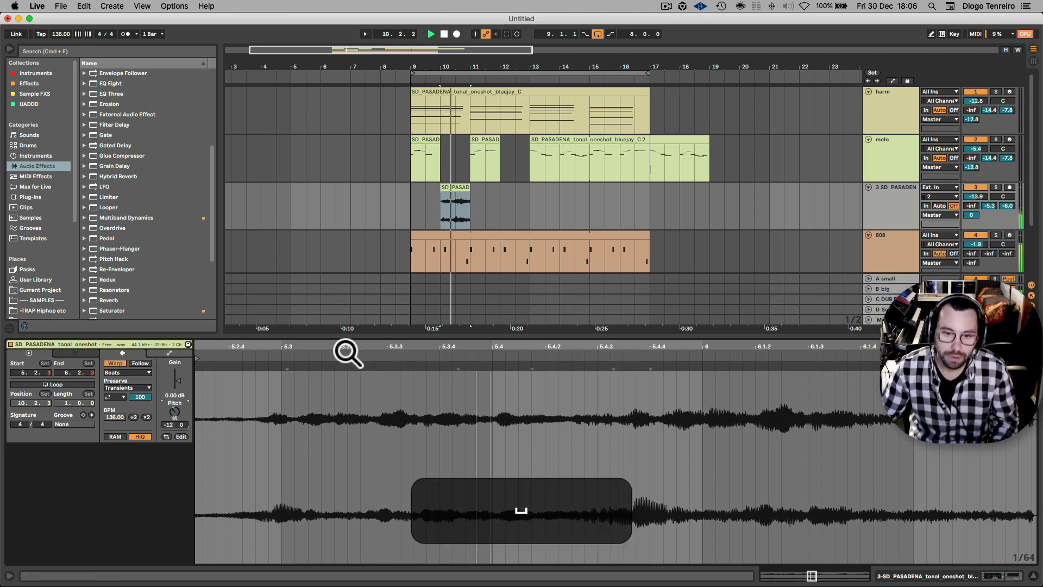
{"action": "key", "text": "shift+Tab"}
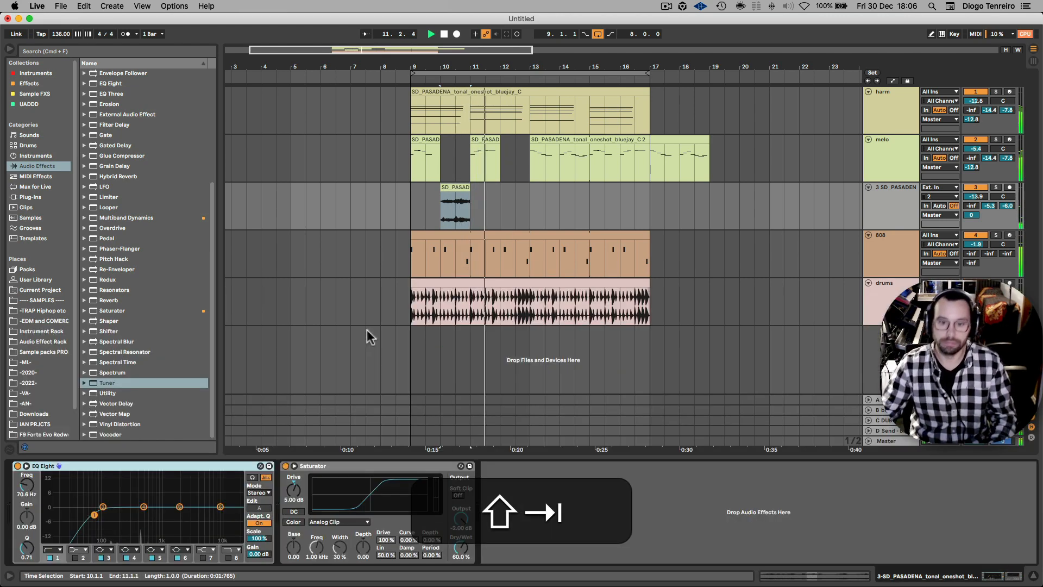
Solo the 808 track, listen to it from bar 9 and examine its hits against the drum waveform up close
{"action": "left_click", "coordinate": [519, 238]}
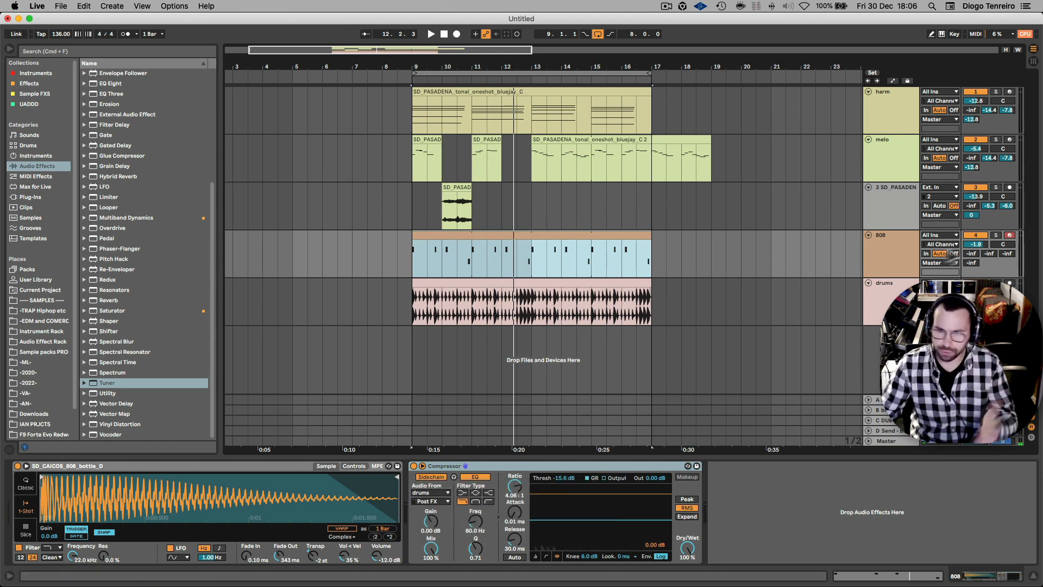
{"action": "left_click", "coordinate": [995, 236]}
{"action": "key", "text": "space"}
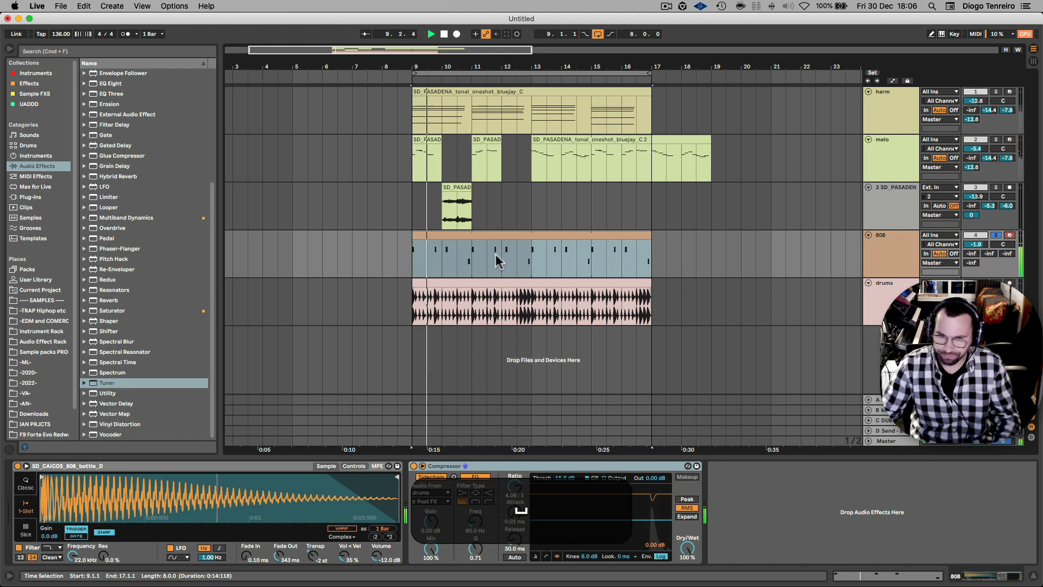
{"action": "left_click_drag", "start_coordinate": [462, 75], "coordinate": [456, 318]}
{"action": "left_click", "coordinate": [398, 299]}
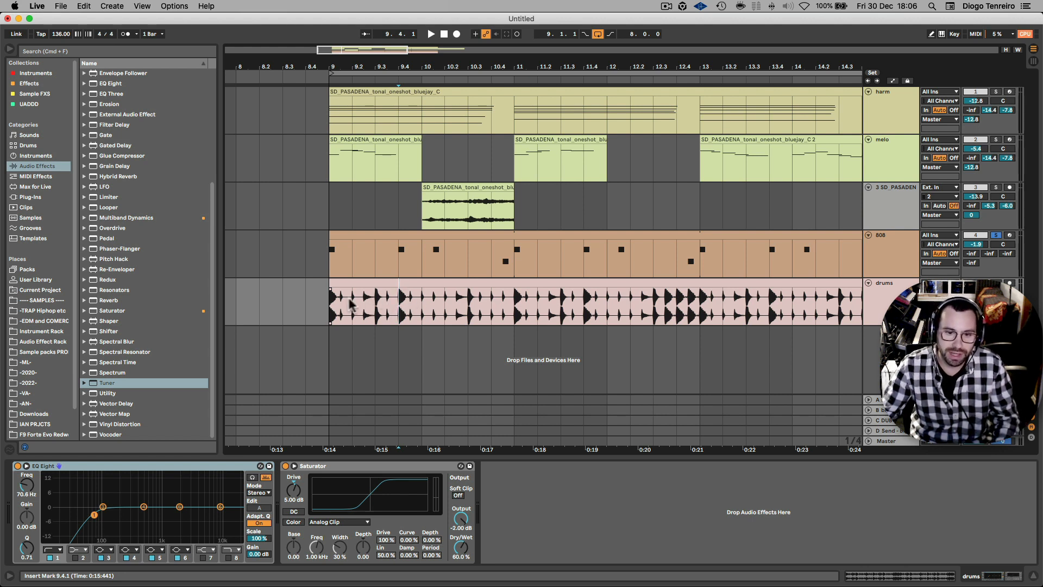
{"action": "left_click", "coordinate": [331, 304]}
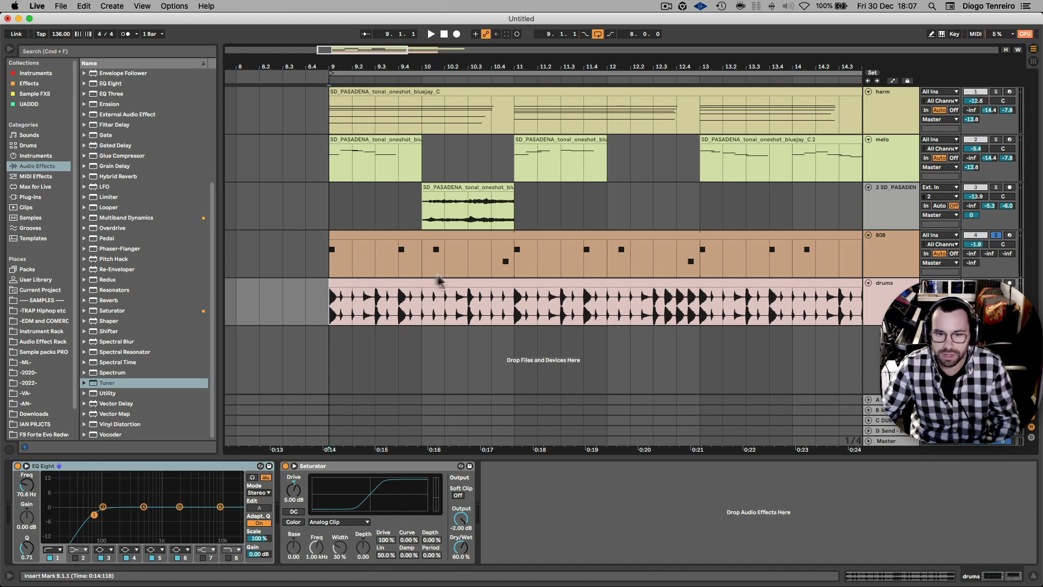
Replay the soloed 808 track from bar 9 to check how its notes line up with the drums
{"action": "left_click", "coordinate": [332, 266]}
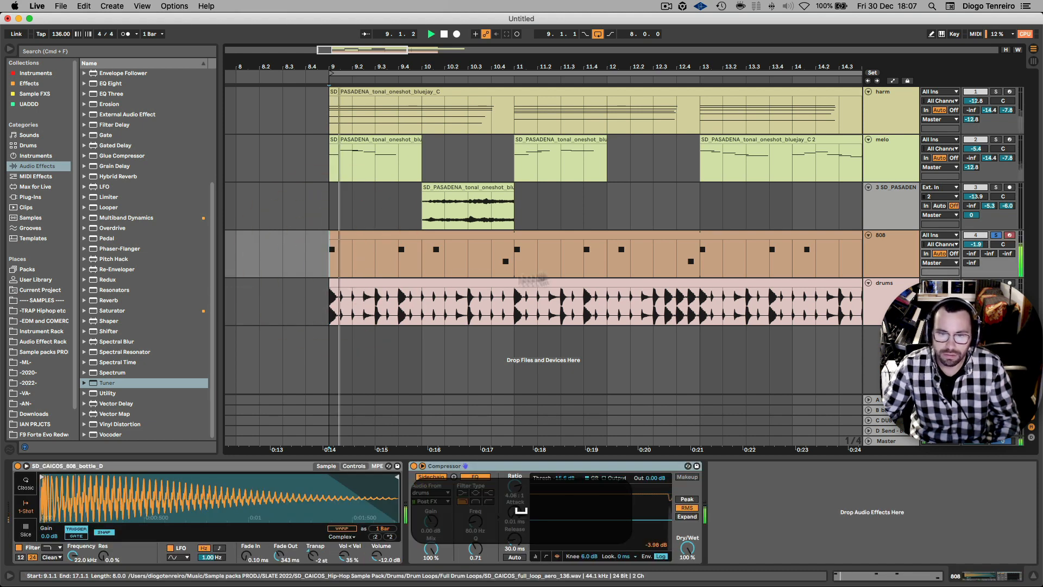
{"action": "key", "text": "space"}
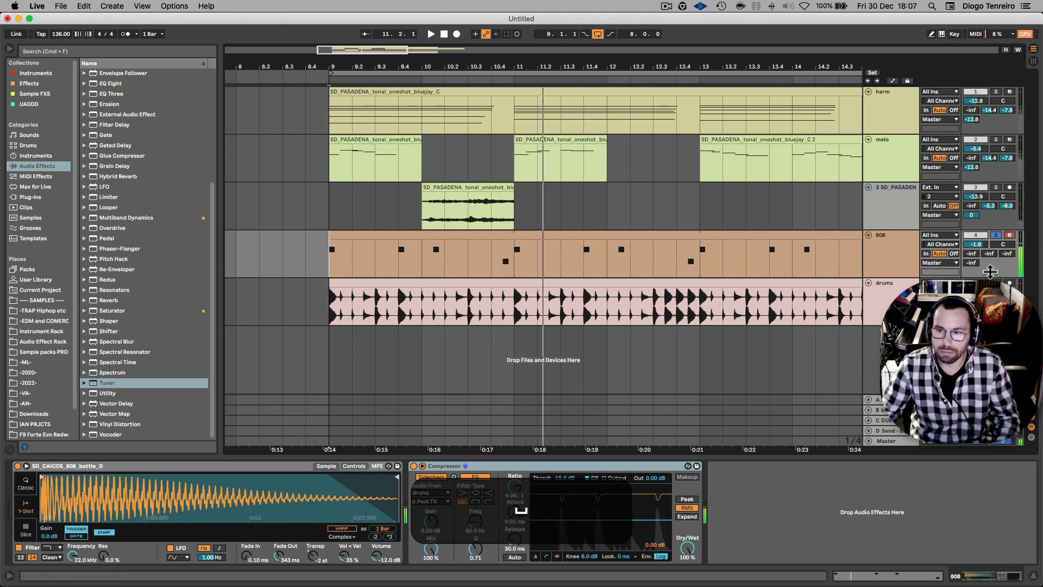
{"action": "left_click", "coordinate": [956, 239]}
{"action": "key", "text": "space"}
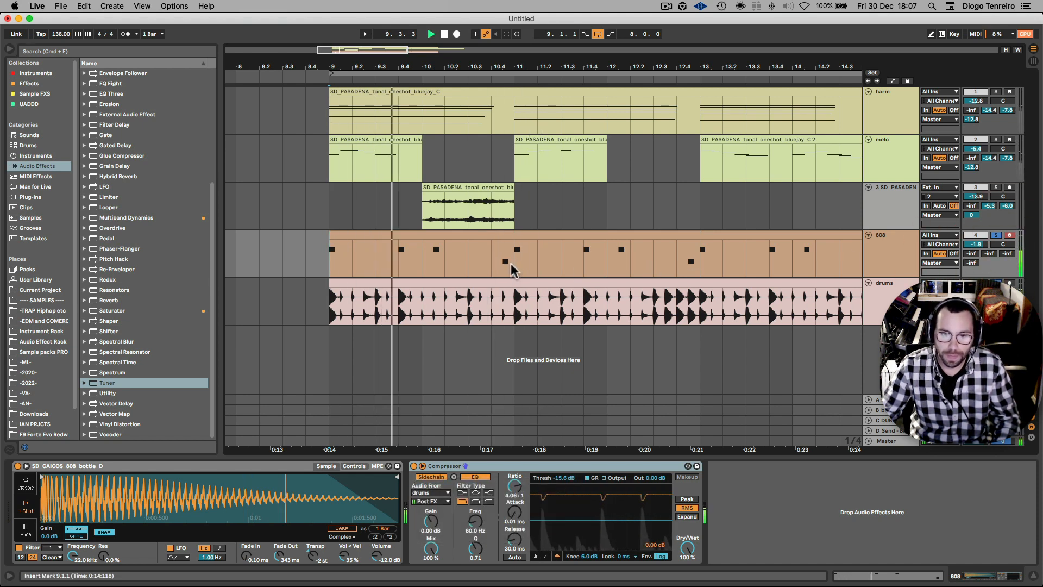
Unsolo the 808 track and play the full beat from bar 9
{"action": "left_click_drag", "start_coordinate": [537, 70], "coordinate": [474, 27]}
{"action": "key", "text": "space"}
{"action": "left_click", "coordinate": [997, 235]}
{"action": "key", "text": "space"}
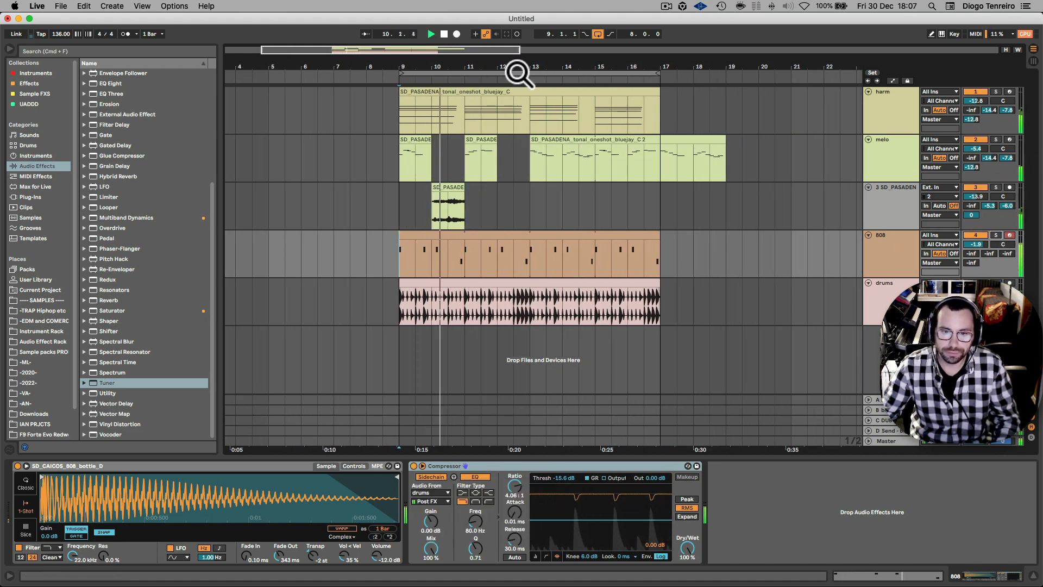
Stop playback, open the HalfTime plug-in on the melo track and move its window over the lower part of the arrangement
{"action": "left_click", "coordinate": [883, 205]}
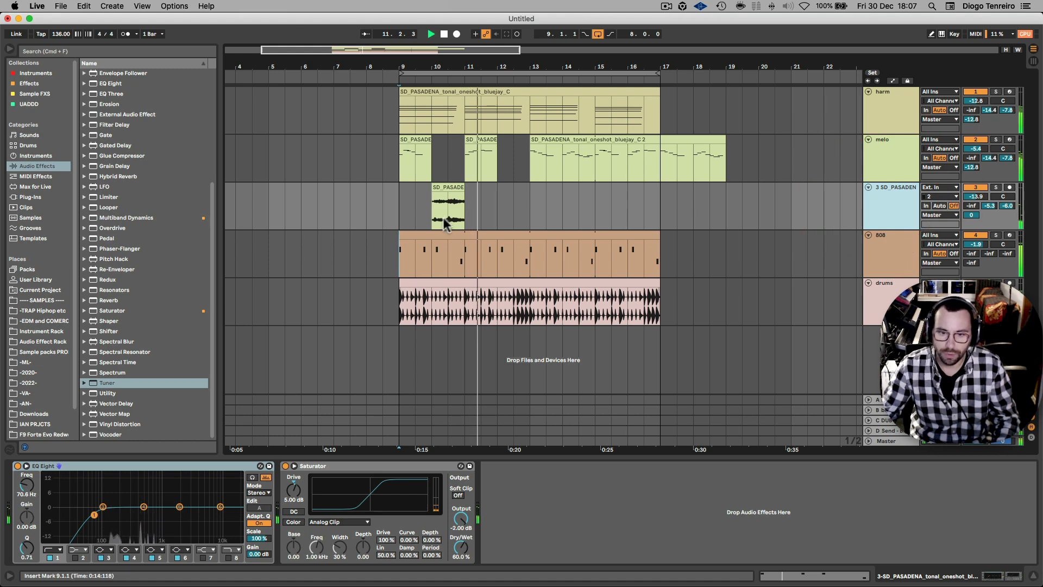
{"action": "left_click", "coordinate": [899, 158]}
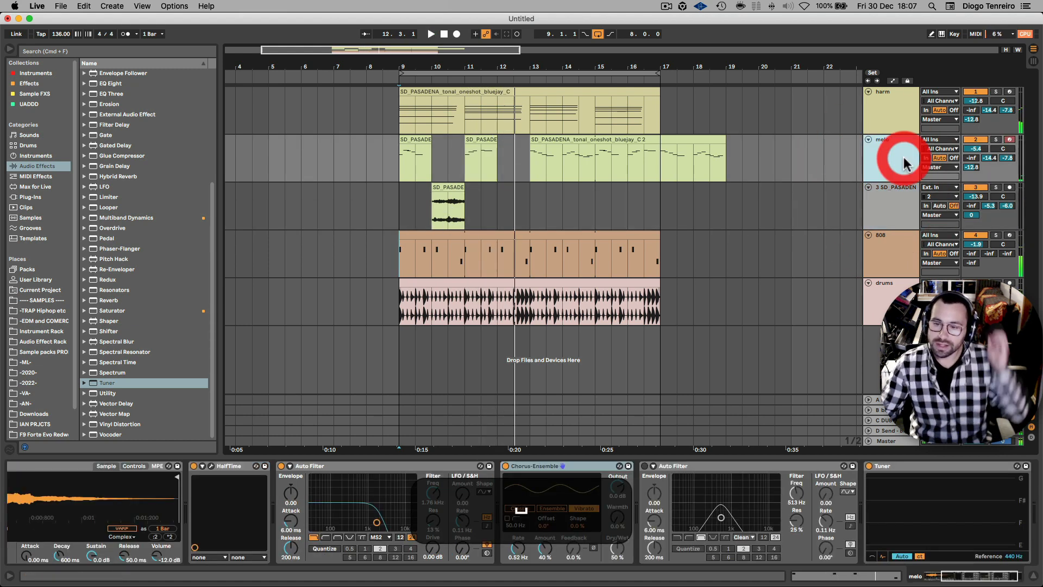
{"action": "left_click", "coordinate": [212, 467]}
{"action": "left_click_drag", "start_coordinate": [770, 263], "coordinate": [625, 248]}
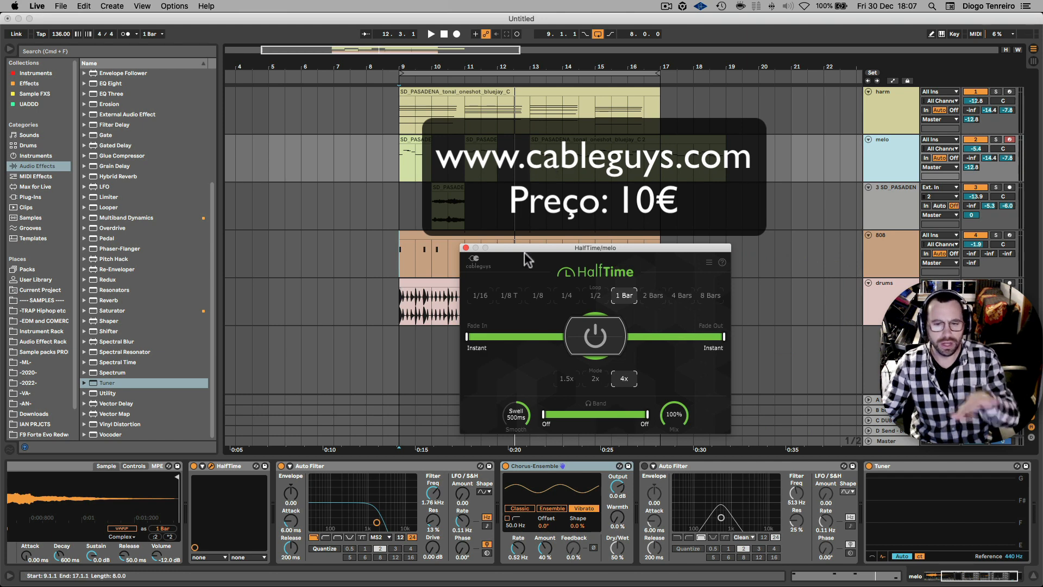
{"action": "left_click_drag", "start_coordinate": [531, 252], "coordinate": [547, 313]}
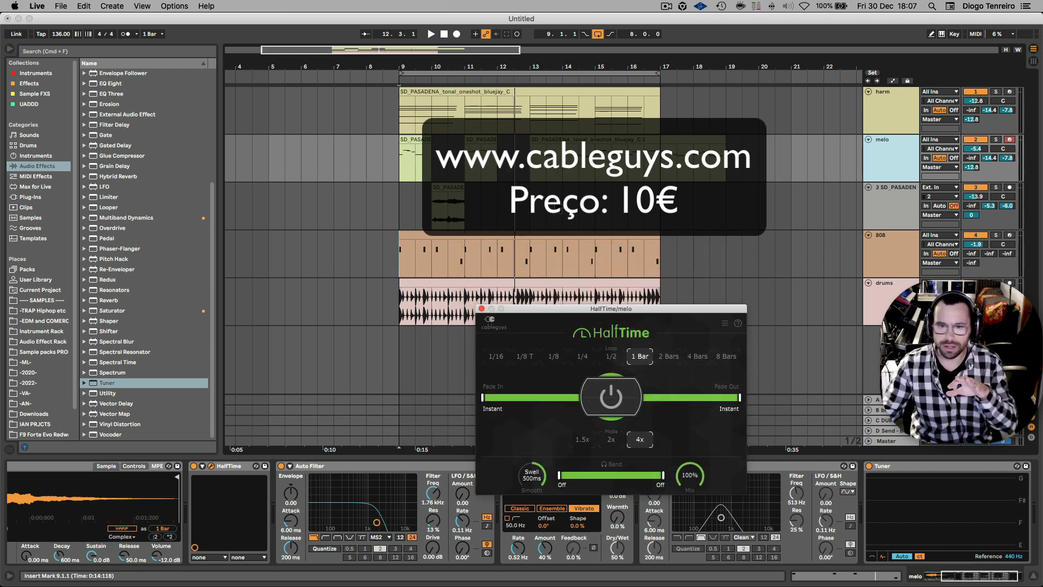
{"action": "left_click", "coordinate": [554, 198]}
{"action": "left_click", "coordinate": [891, 163]}
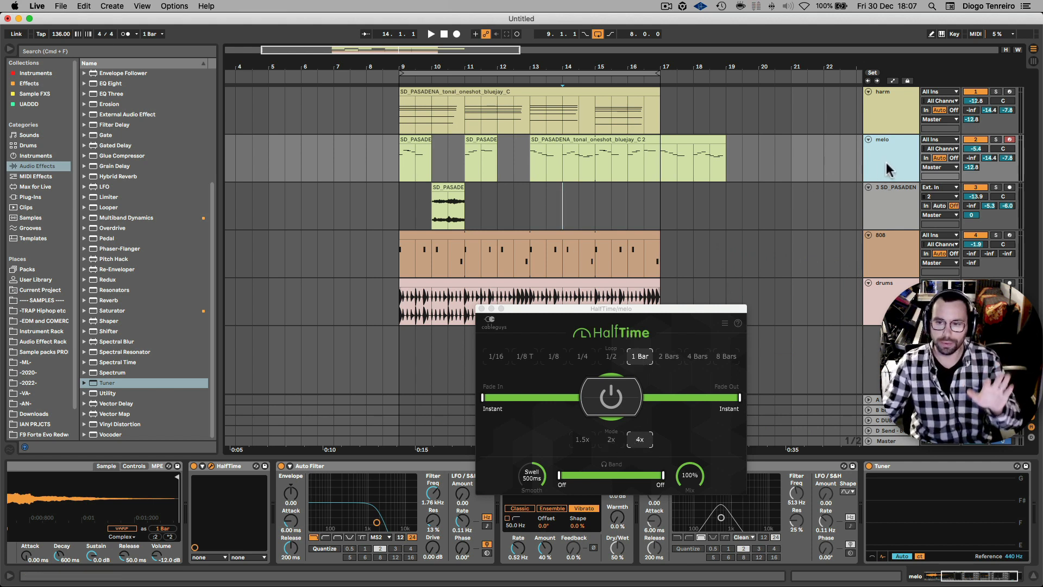
Freeze the harm track
{"action": "left_click", "coordinate": [873, 109]}
{"action": "right_click", "coordinate": [873, 109]}
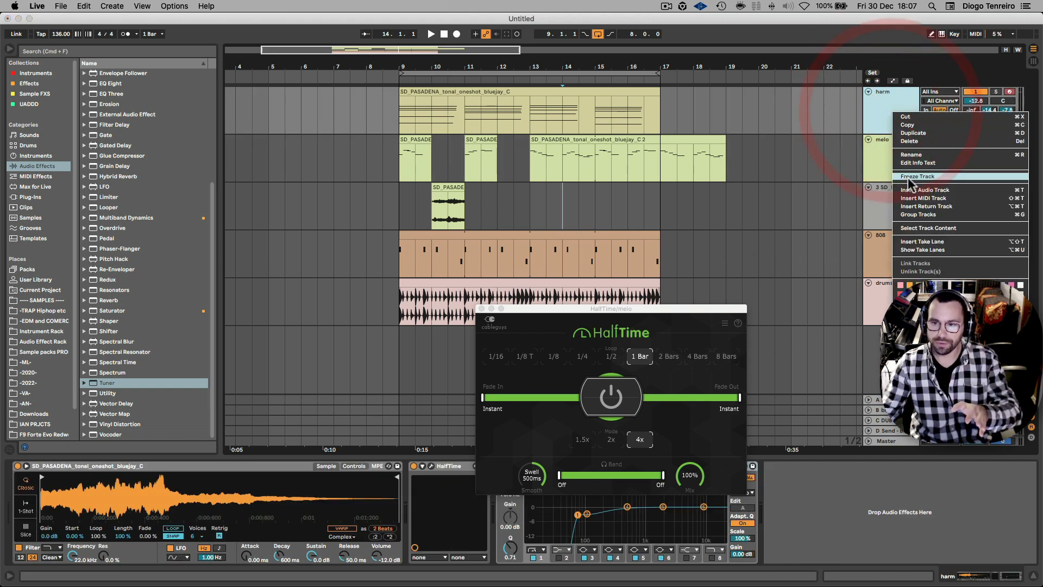
{"action": "left_click", "coordinate": [905, 179]}
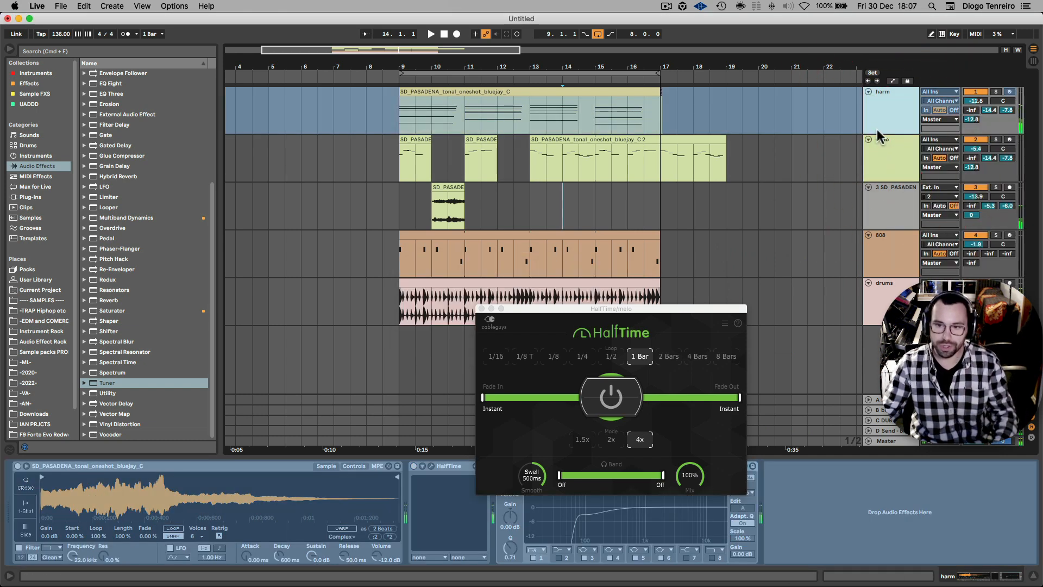
Insert an audio track below harm, copy the frozen harm clip onto it at bar 9 and deactivate the harm track
{"action": "left_click", "coordinate": [880, 133]}
{"action": "key", "text": "cmd+t"}
{"action": "left_click_drag", "start_coordinate": [472, 89], "coordinate": [466, 169]}
{"action": "left_click", "coordinate": [971, 91]}
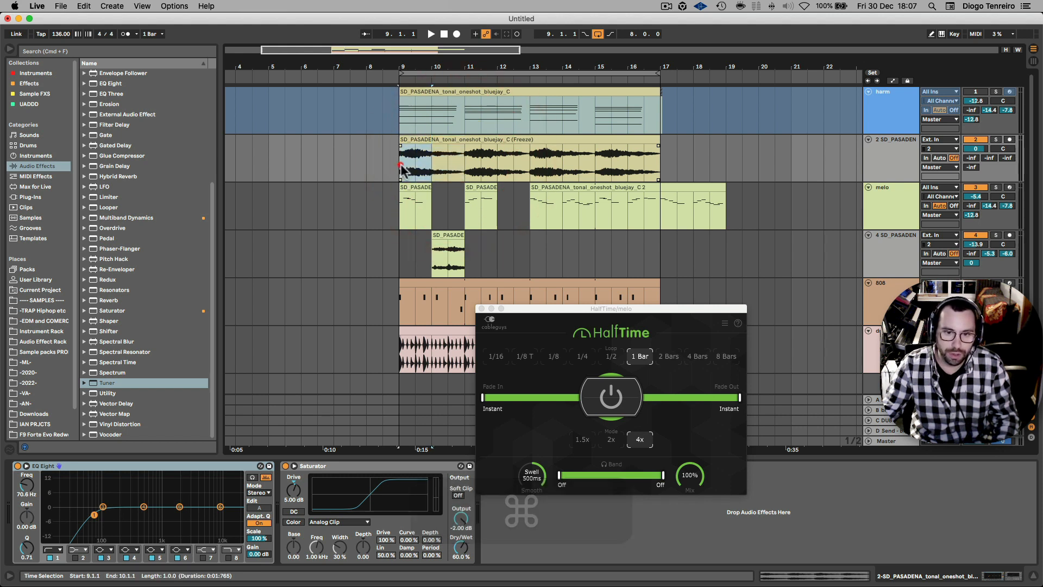
Duplicate the first bar of the frozen audio clip through bars 10, 11 and 12, and audition it from bar 9
{"action": "key", "text": "cmd+d"}
{"action": "key", "text": "super+d"}
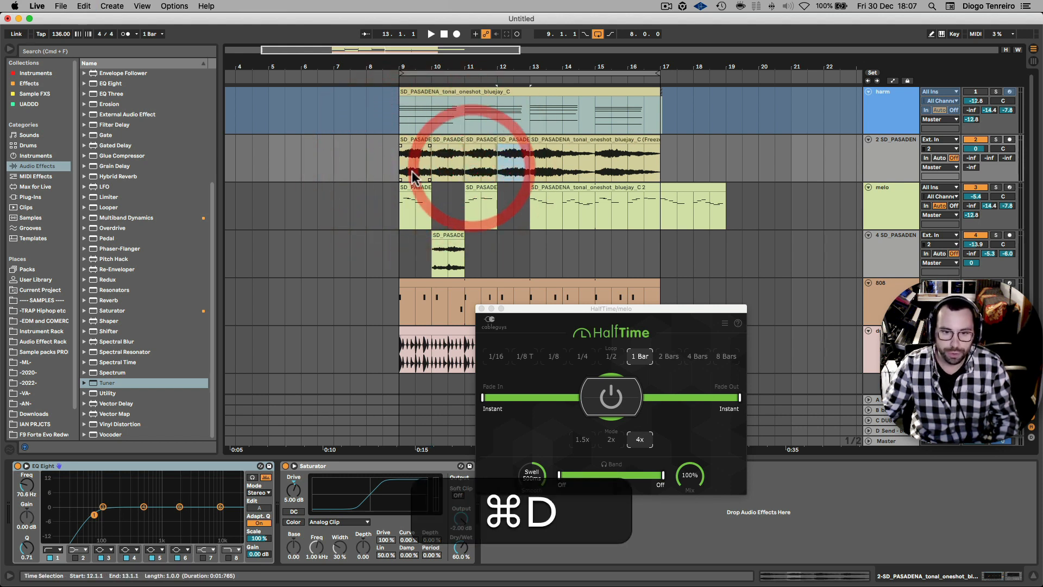
{"action": "left_click", "coordinate": [400, 168]}
{"action": "key", "text": "space"}
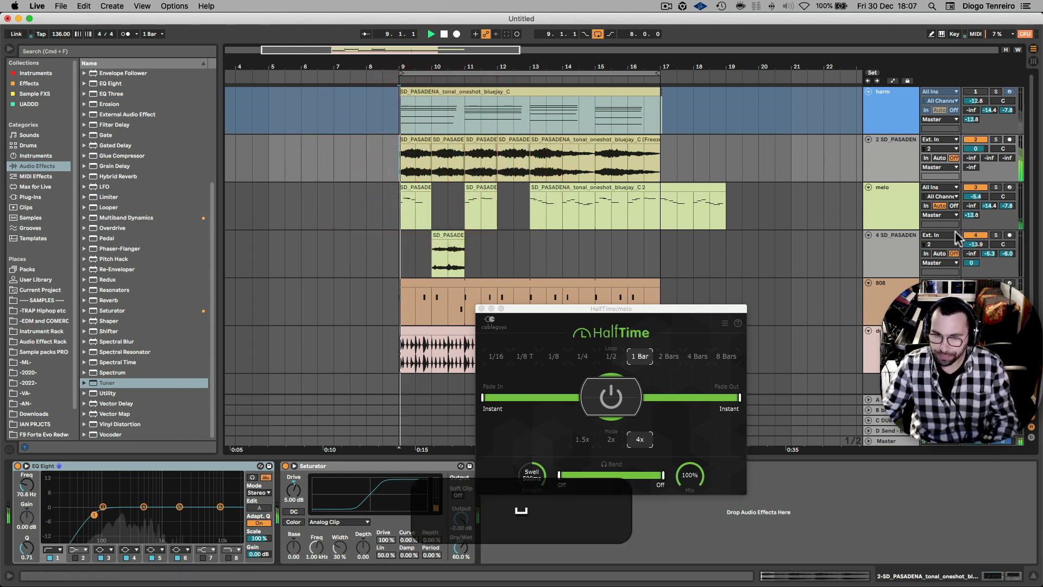
{"action": "key", "text": "space"}
Lower the new audio track's volume to -23.4 dB and raise its B-big send to -5.3 dB while auditioning the beat
{"action": "left_click_drag", "start_coordinate": [976, 149], "coordinate": [977, 154]}
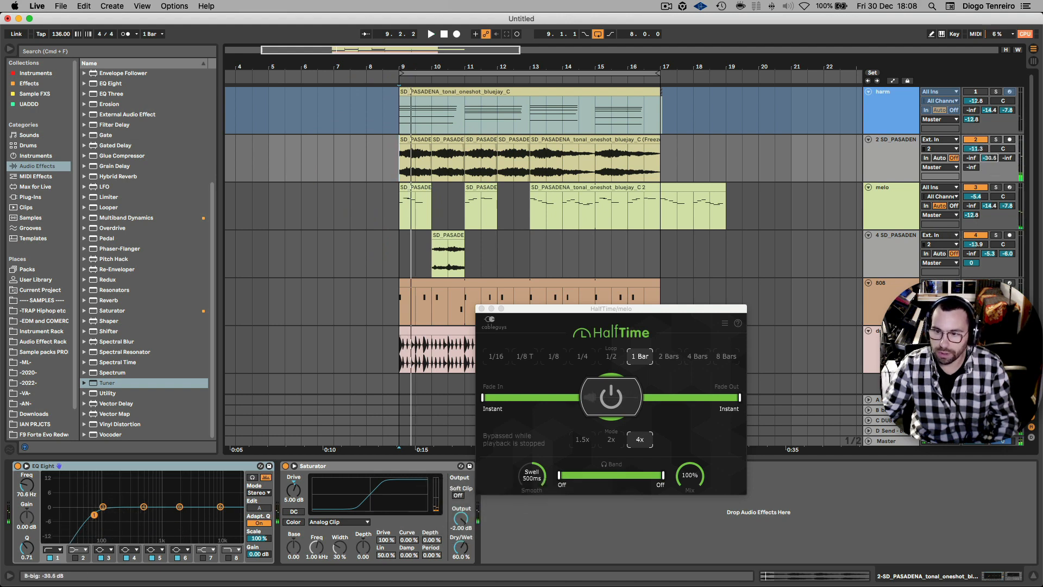
{"action": "key", "text": "space"}
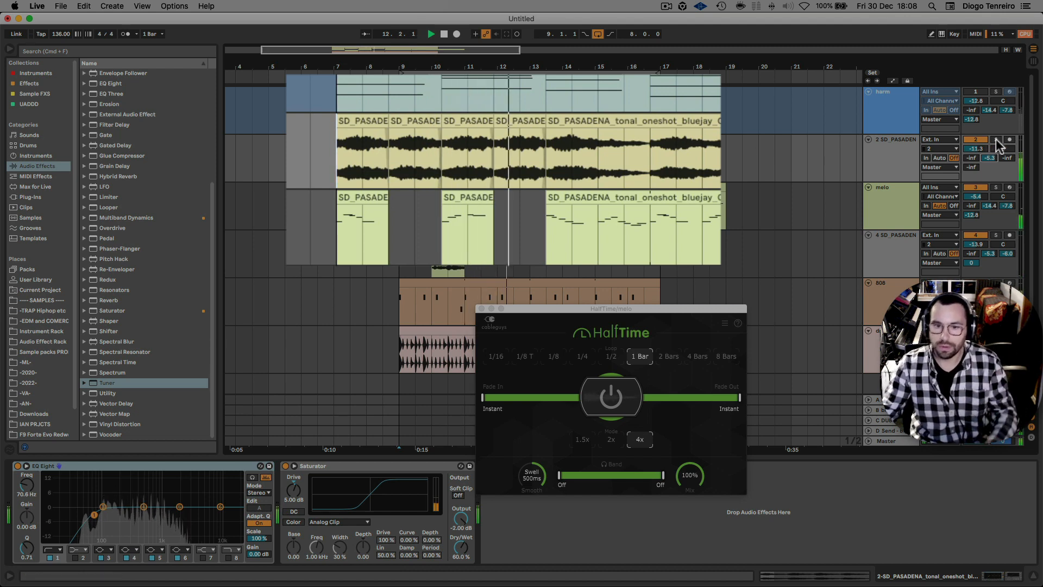
{"action": "scroll", "coordinate": [986, 154], "scroll_direction": "down", "scroll_amount": 5}
{"action": "key", "text": "space"}
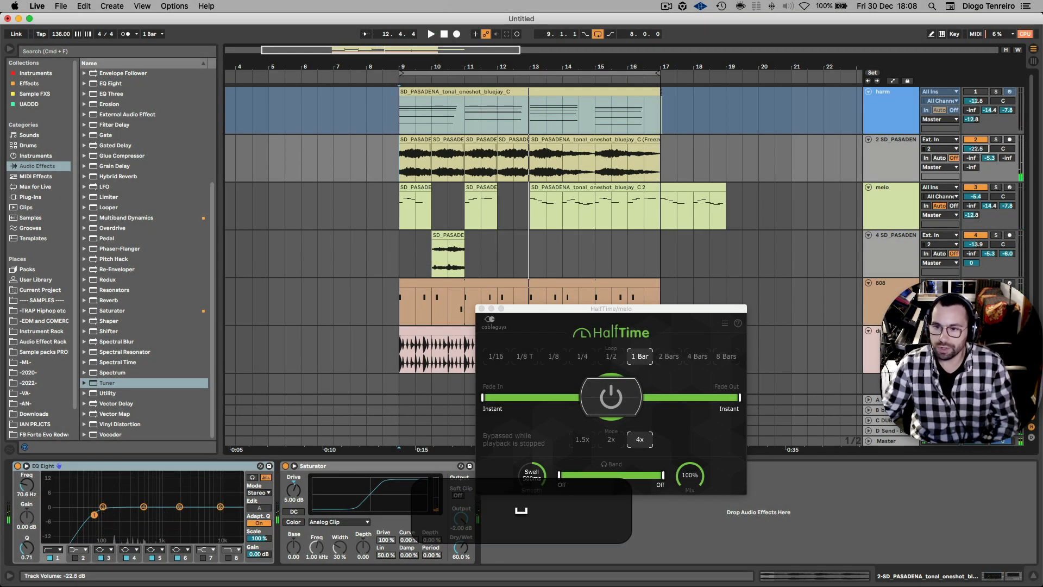
{"action": "scroll", "coordinate": [977, 148], "scroll_direction": "down", "scroll_amount": 1}
{"action": "left_click", "coordinate": [892, 153]}
{"action": "left_click", "coordinate": [885, 252]}
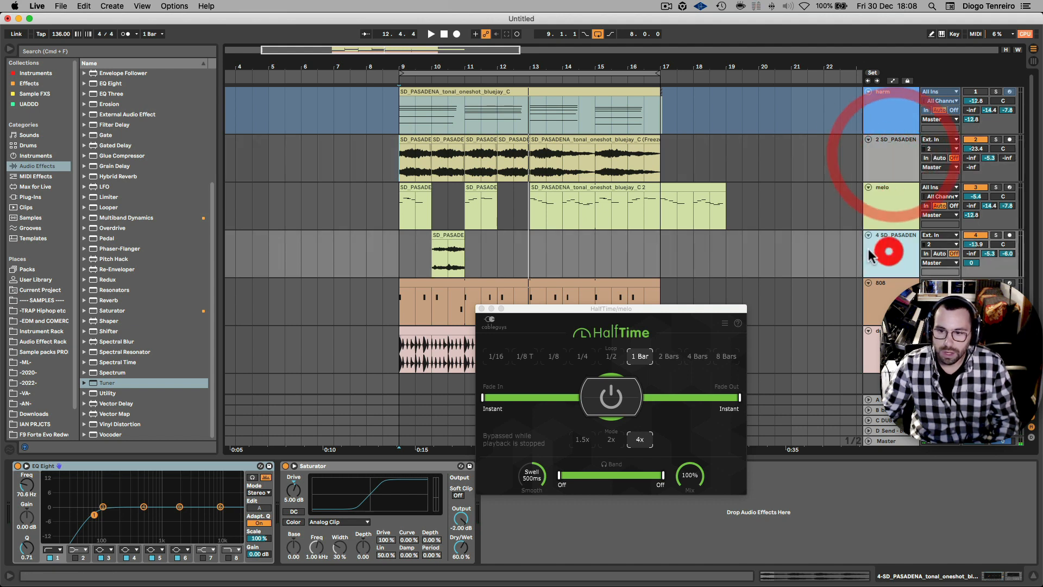
Transpose the four one-bar frozen clips in bars 9 to 12 up by +12 semitones
{"action": "left_click", "coordinate": [519, 146]}
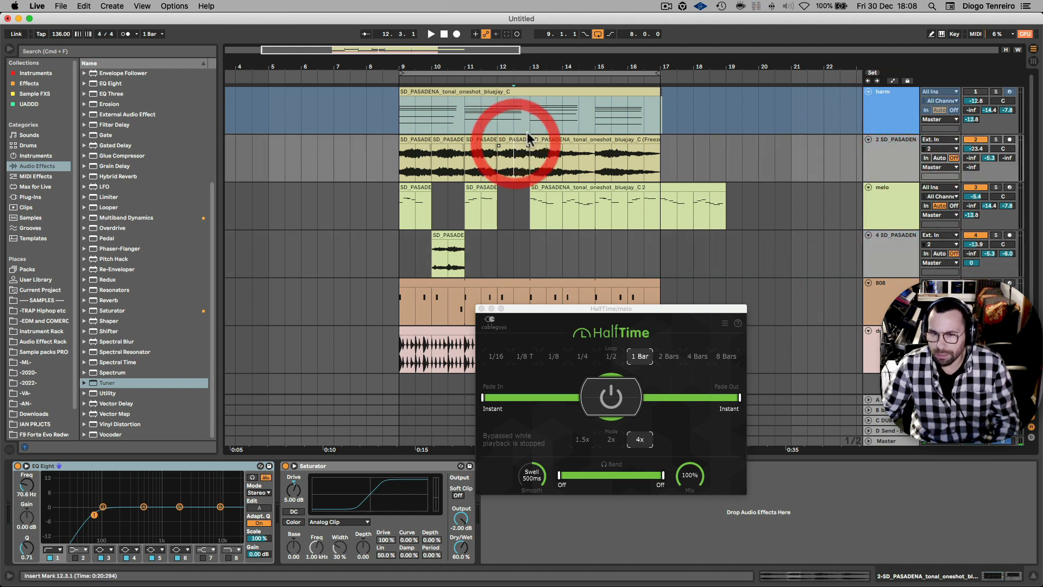
{"action": "left_click", "coordinate": [413, 136], "text": "shift"}
{"action": "key", "text": "shift+Tab"}
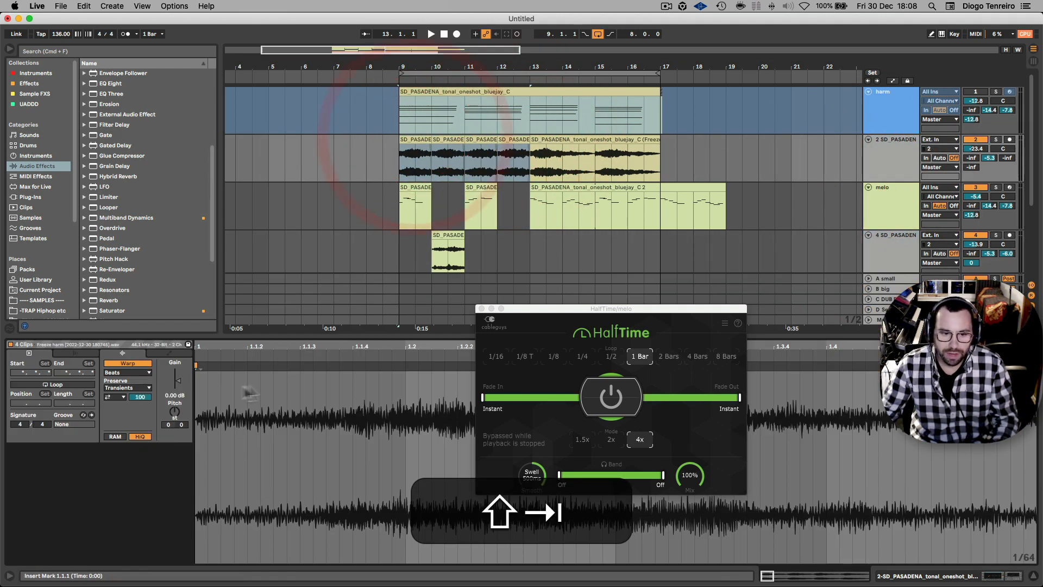
{"action": "key", "text": "shift+Up"}
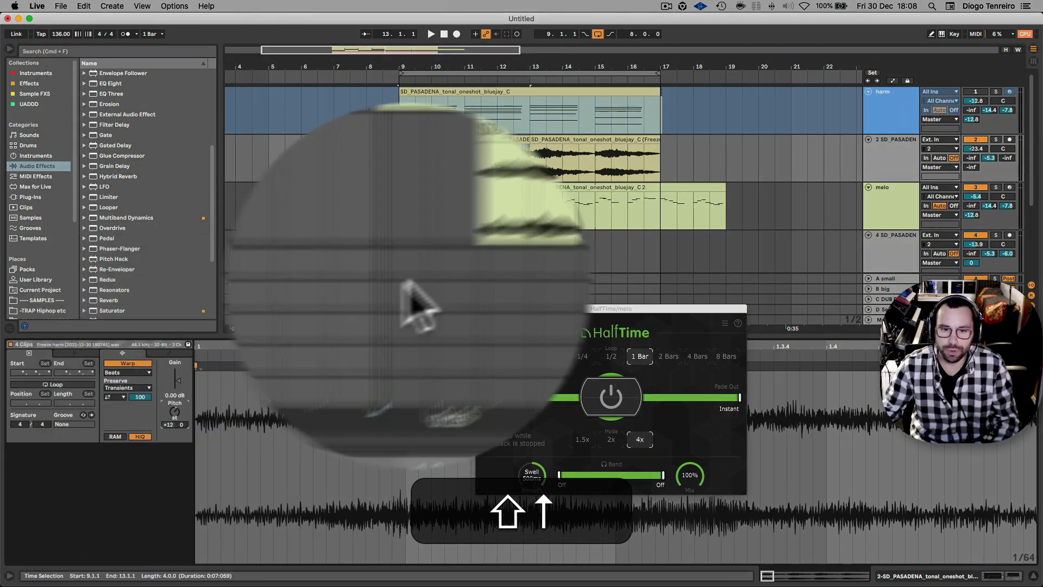
Play from bar 9, set the frozen audio track's volume to -23.8 dB and solo it to hear the transposed clips
{"action": "key", "text": "space"}
{"action": "left_click_drag", "start_coordinate": [860, 180], "coordinate": [860, 183]}
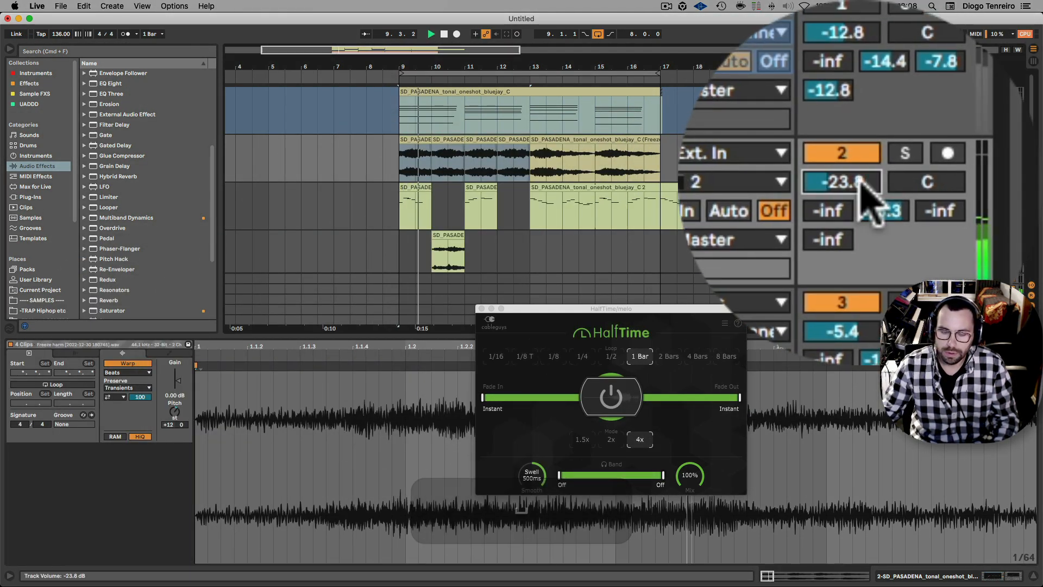
{"action": "left_click", "coordinate": [997, 140]}
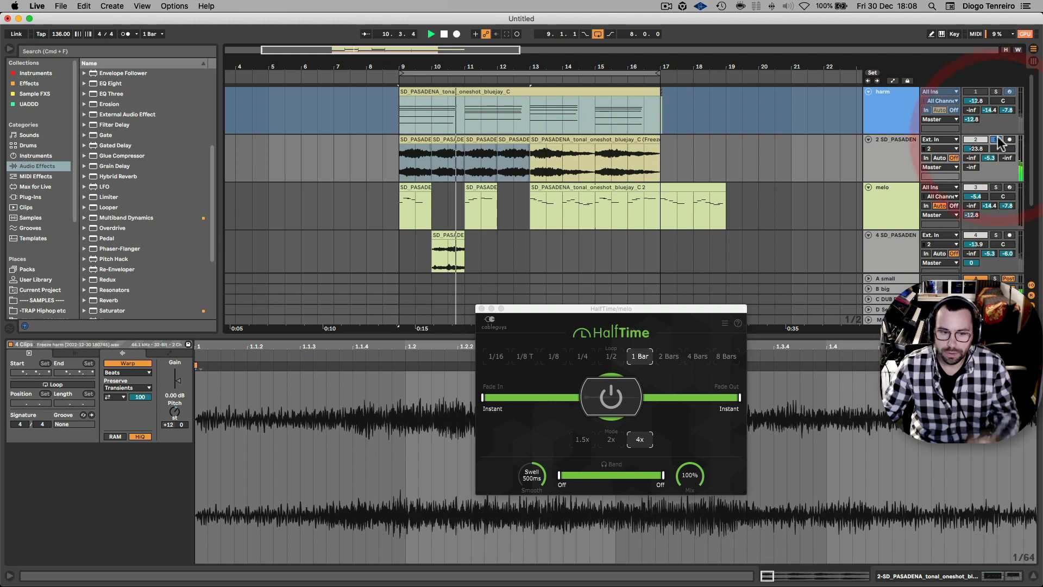
{"action": "key", "text": "space"}
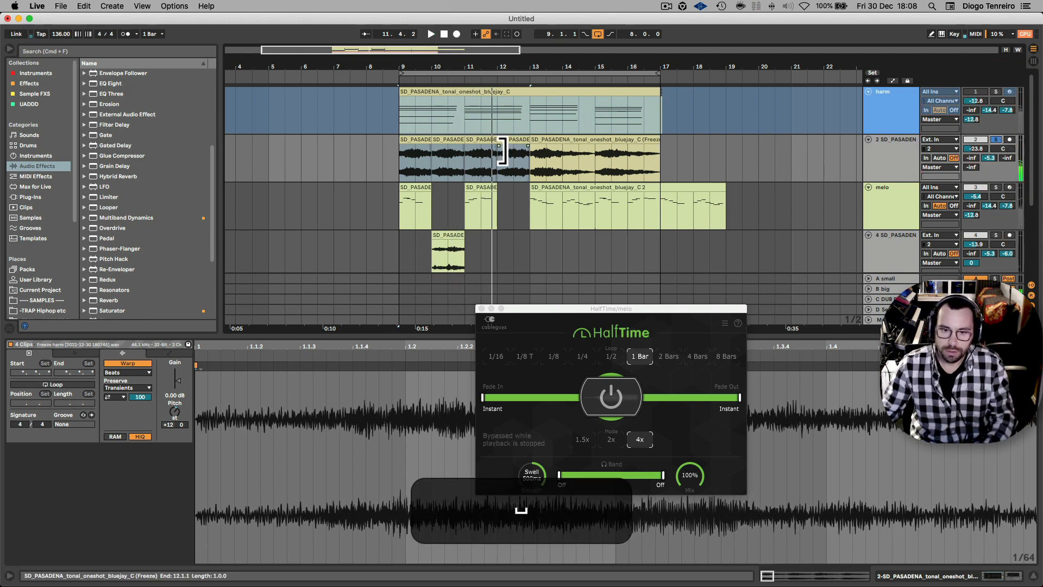
Copy the four transposed one-bar clips from bars 9 to 12 to bars 5 to 8 on the same track
{"action": "left_click", "coordinate": [508, 139]}
{"action": "left_click", "coordinate": [419, 139], "text": "shift"}
{"action": "left_click_drag", "start_coordinate": [419, 139], "coordinate": [288, 144]}
{"action": "left_click", "coordinate": [419, 135]}
{"action": "left_click", "coordinate": [517, 139], "text": "shift"}
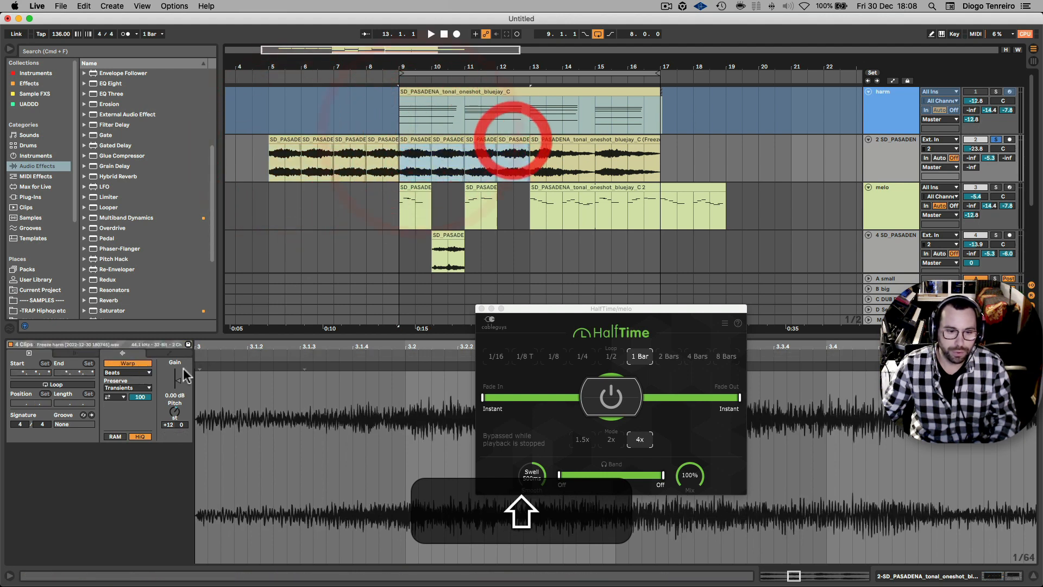
{"action": "key", "text": "shift+Tab"}
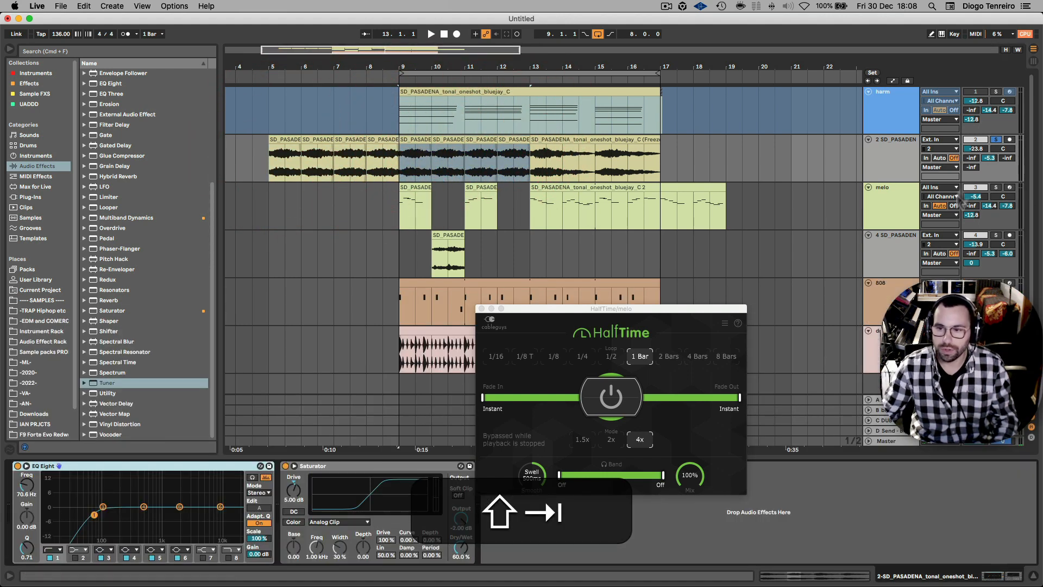
Unsolo the frozen audio track, play the arrangement from the middle of bar 7 and move the HalfTime window clear of the drum clips
{"action": "left_click", "coordinate": [996, 139]}
{"action": "left_click", "coordinate": [355, 174]}
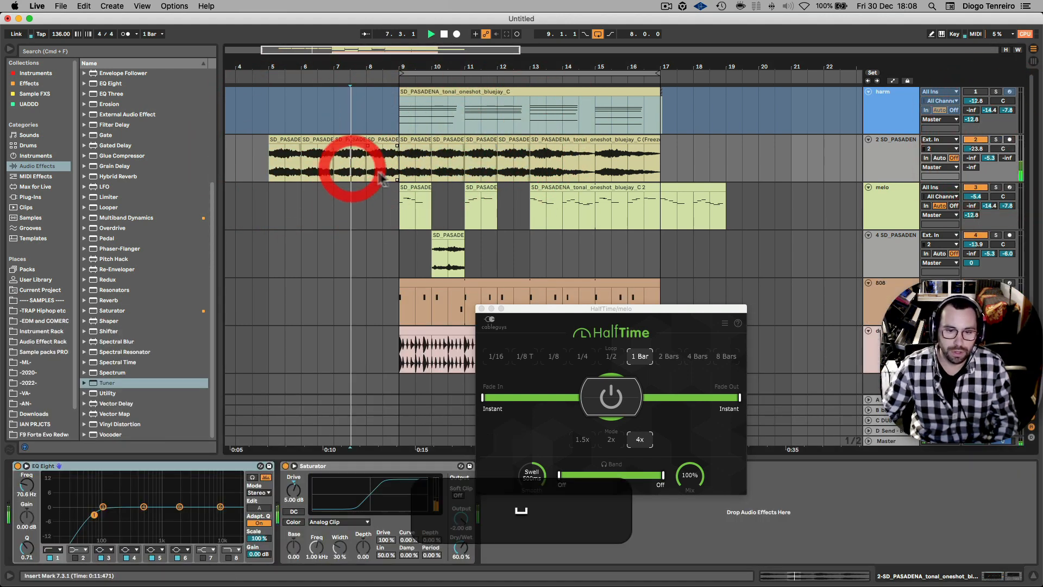
{"action": "key", "text": "space"}
{"action": "left_click_drag", "start_coordinate": [542, 315], "coordinate": [631, 344]}
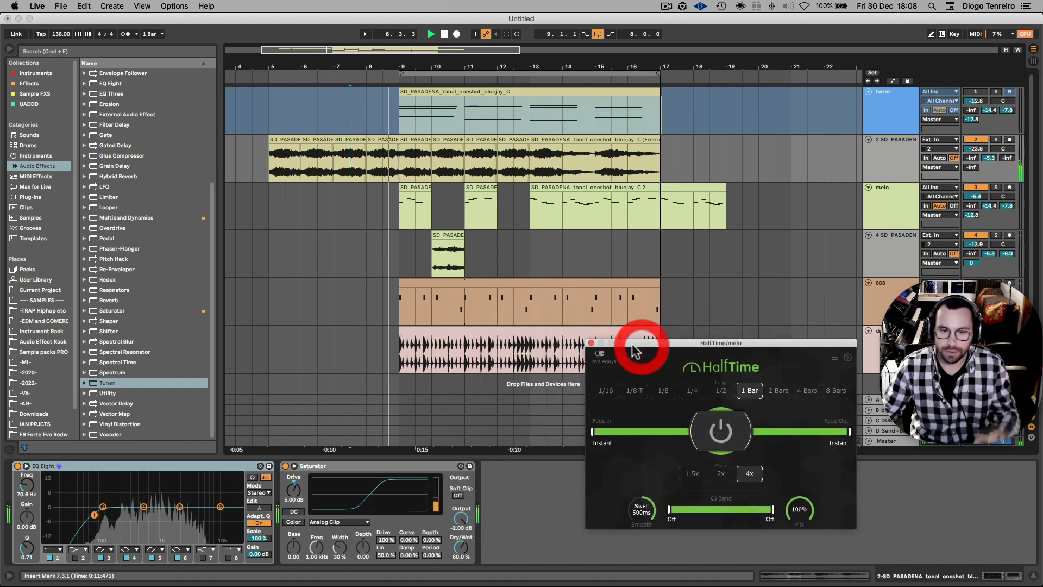
Play from bar 5 and set the frozen audio track's C-DUB delay send to -2.8 dB and its D send to -18.4 dB
{"action": "left_click", "coordinate": [275, 163]}
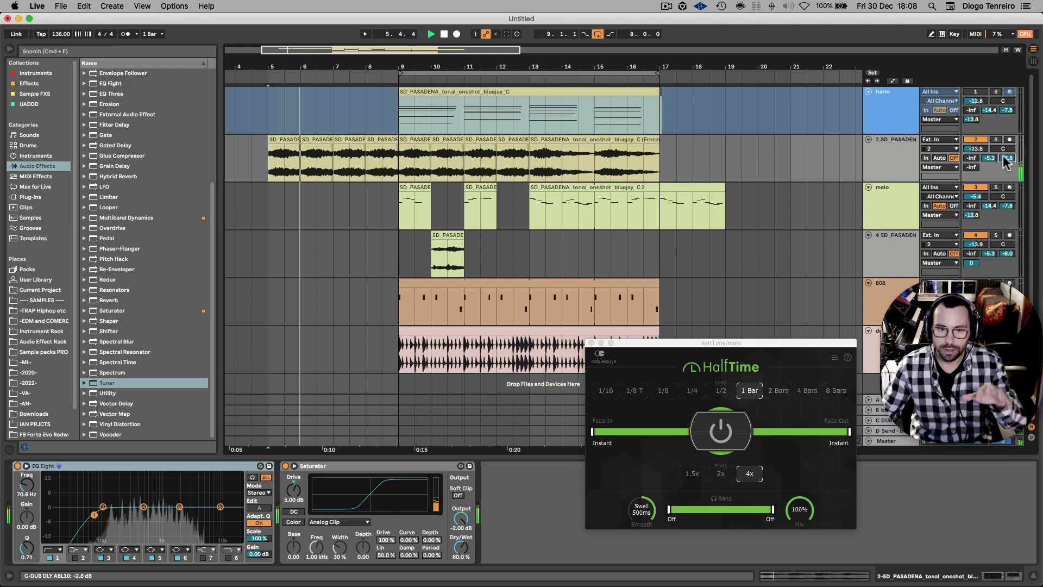
{"action": "left_click_drag", "start_coordinate": [971, 167], "coordinate": [971, 159]}
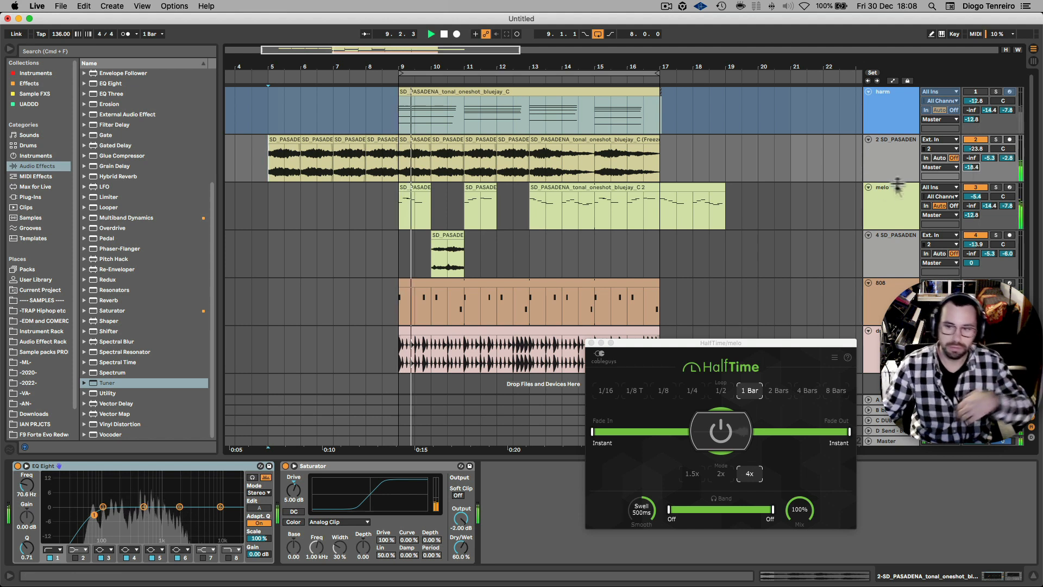
{"action": "key", "text": "space"}
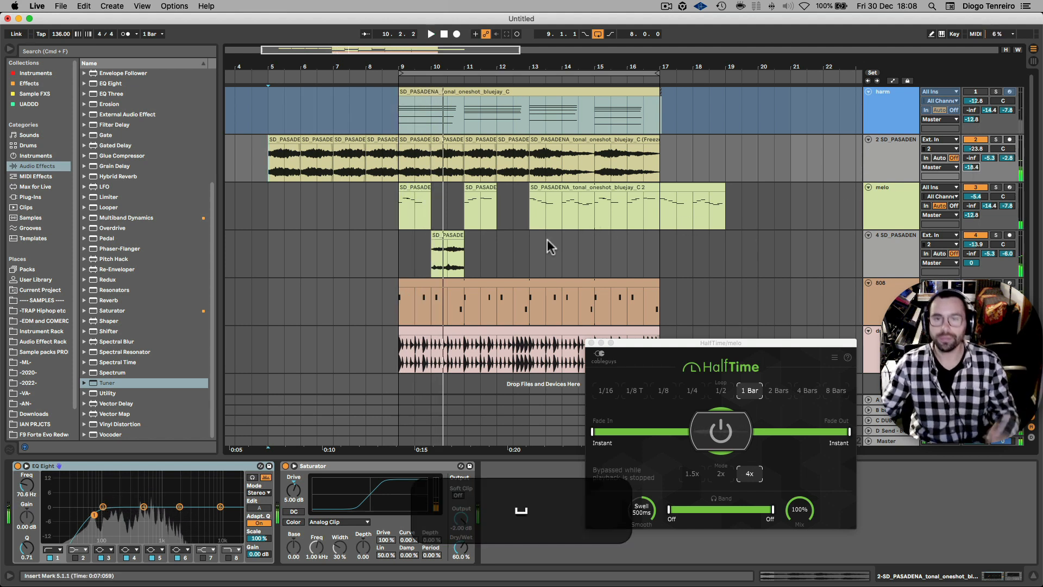